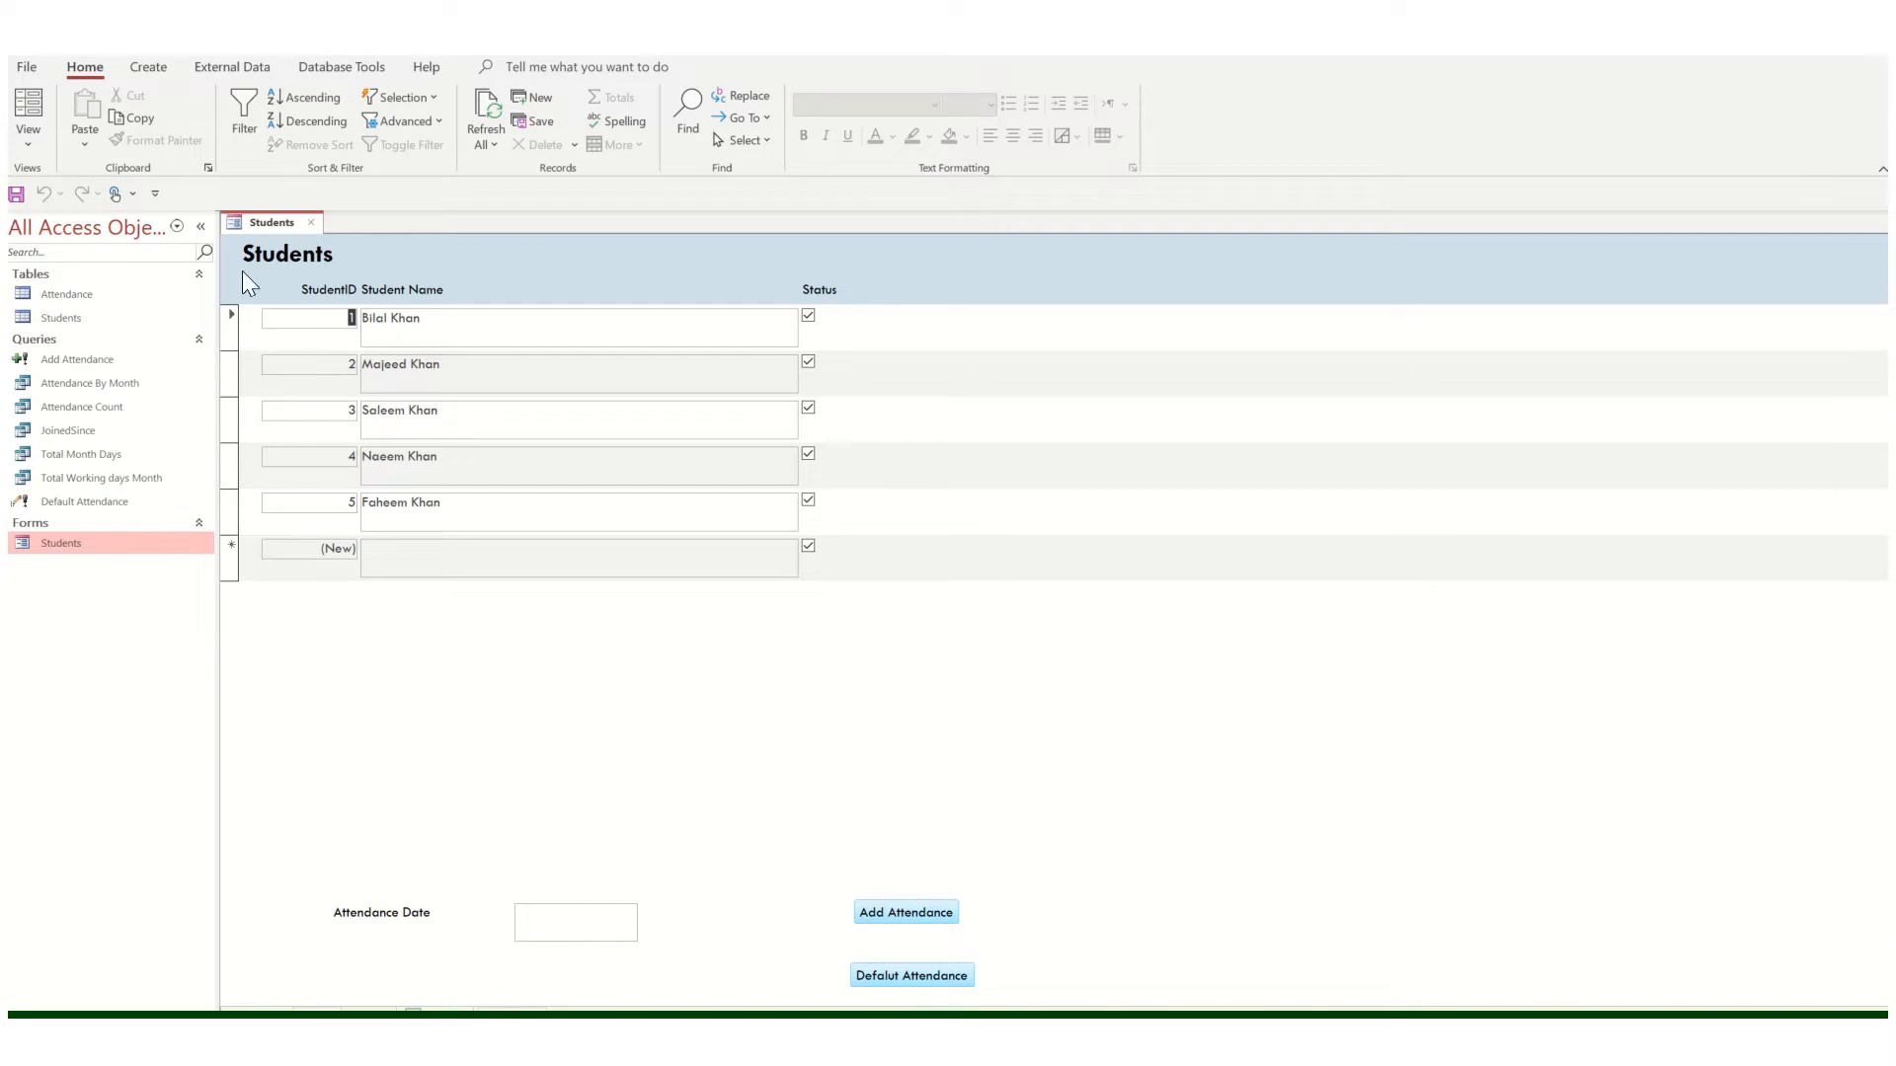
Display the database relationships between the Students and Attendance tables, and close the diagram.
click(341, 69)
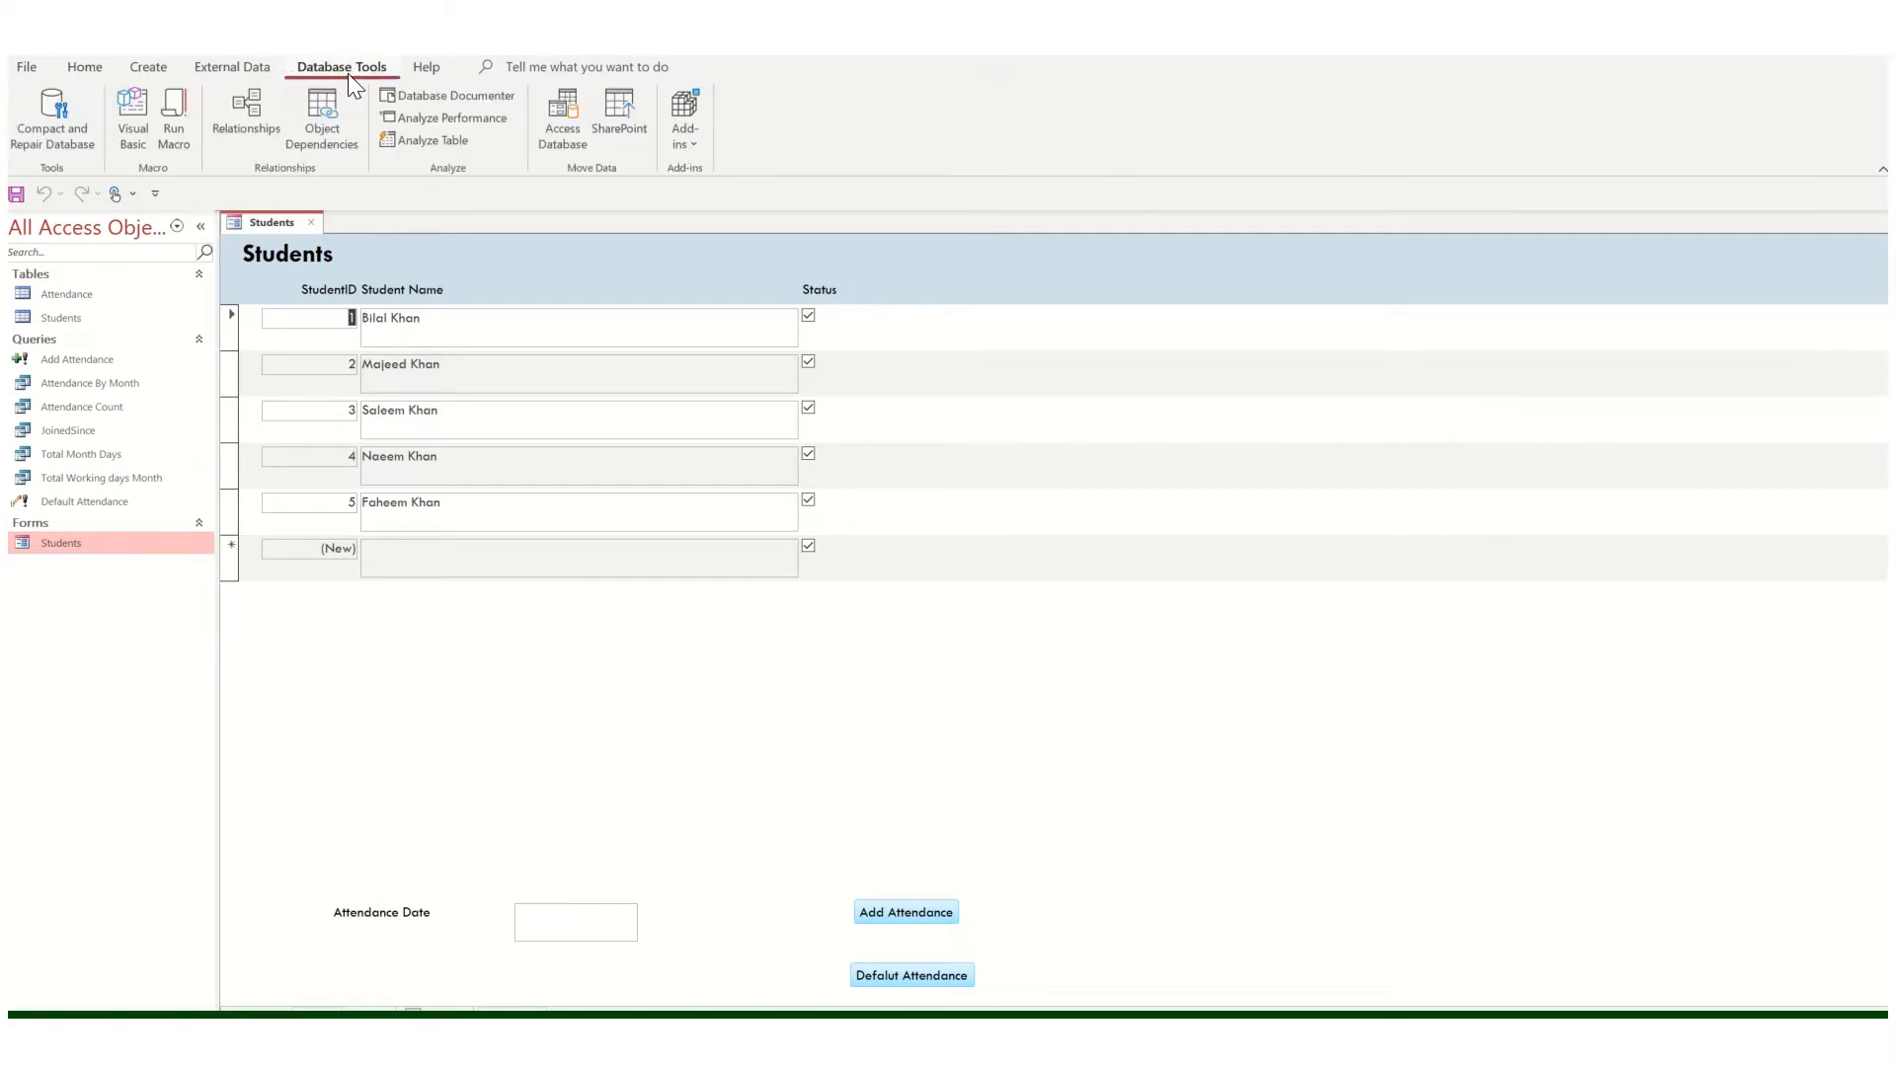
click(268, 135)
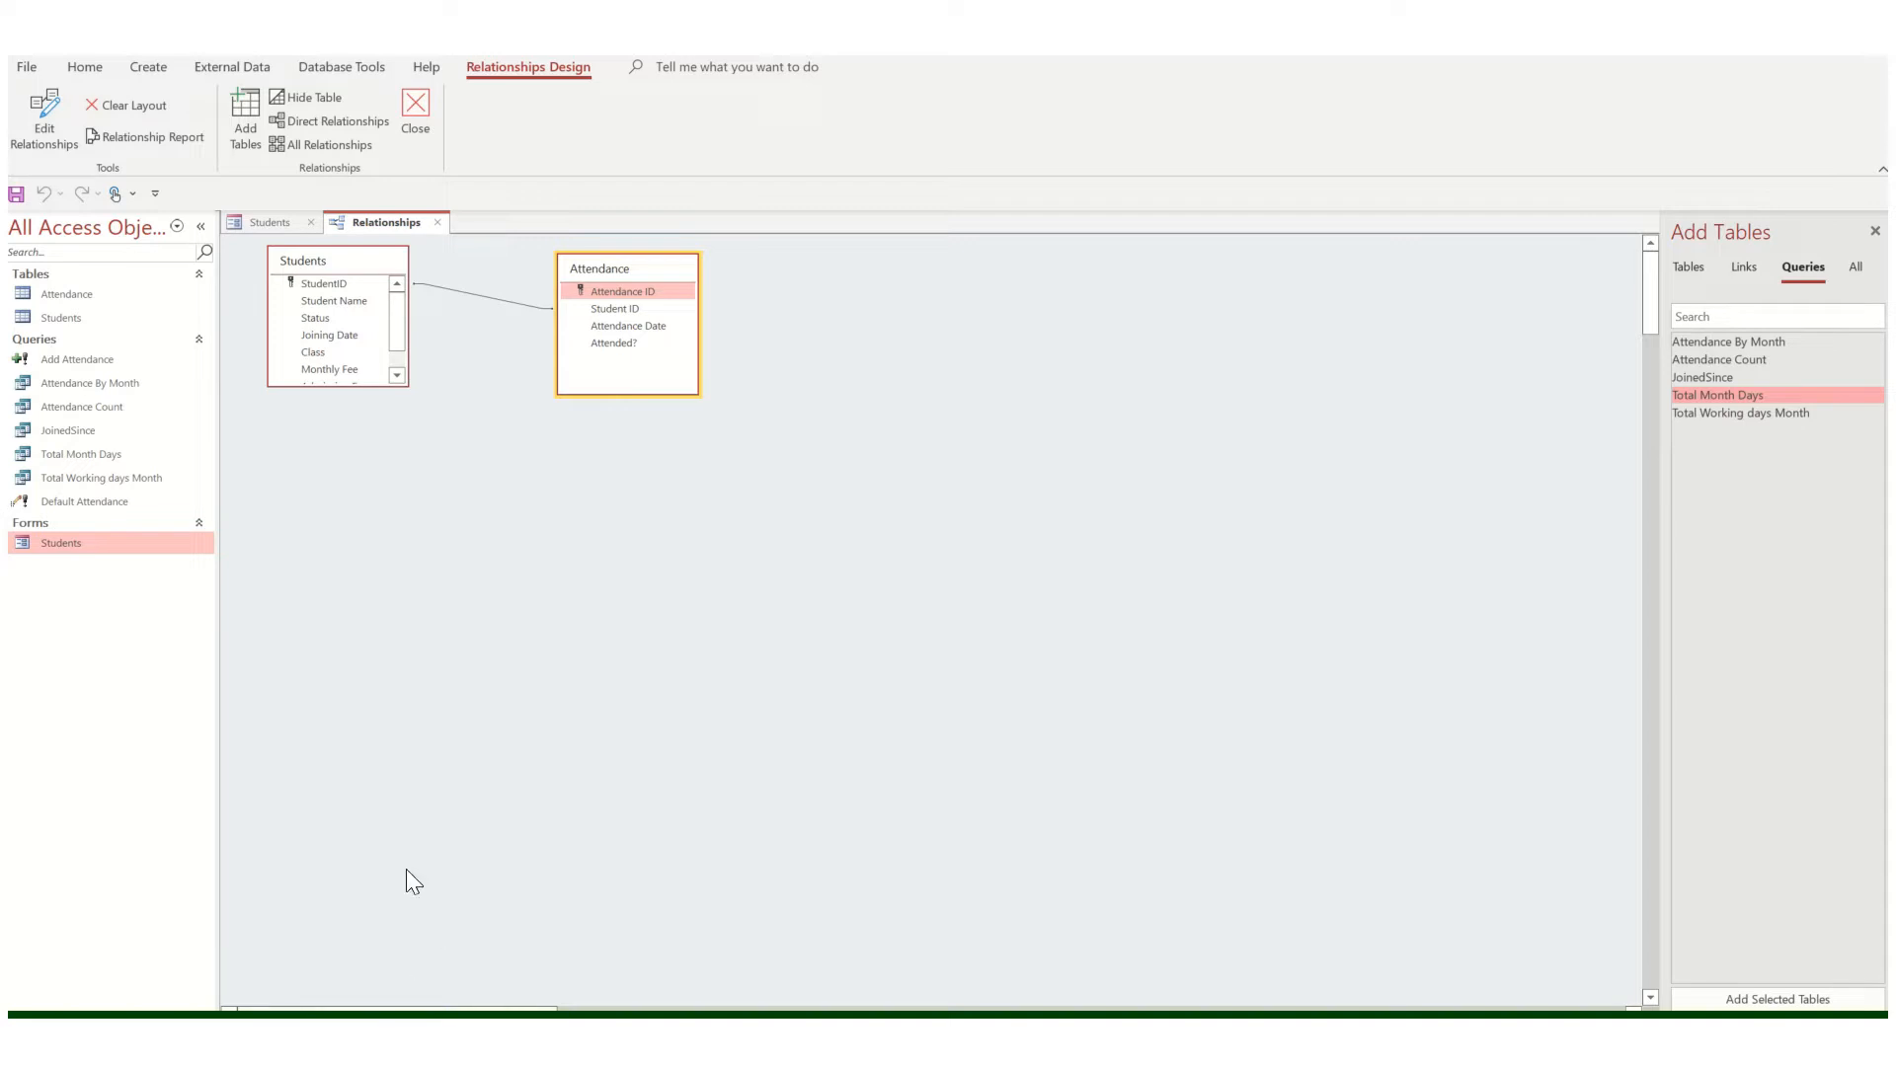
click(439, 221)
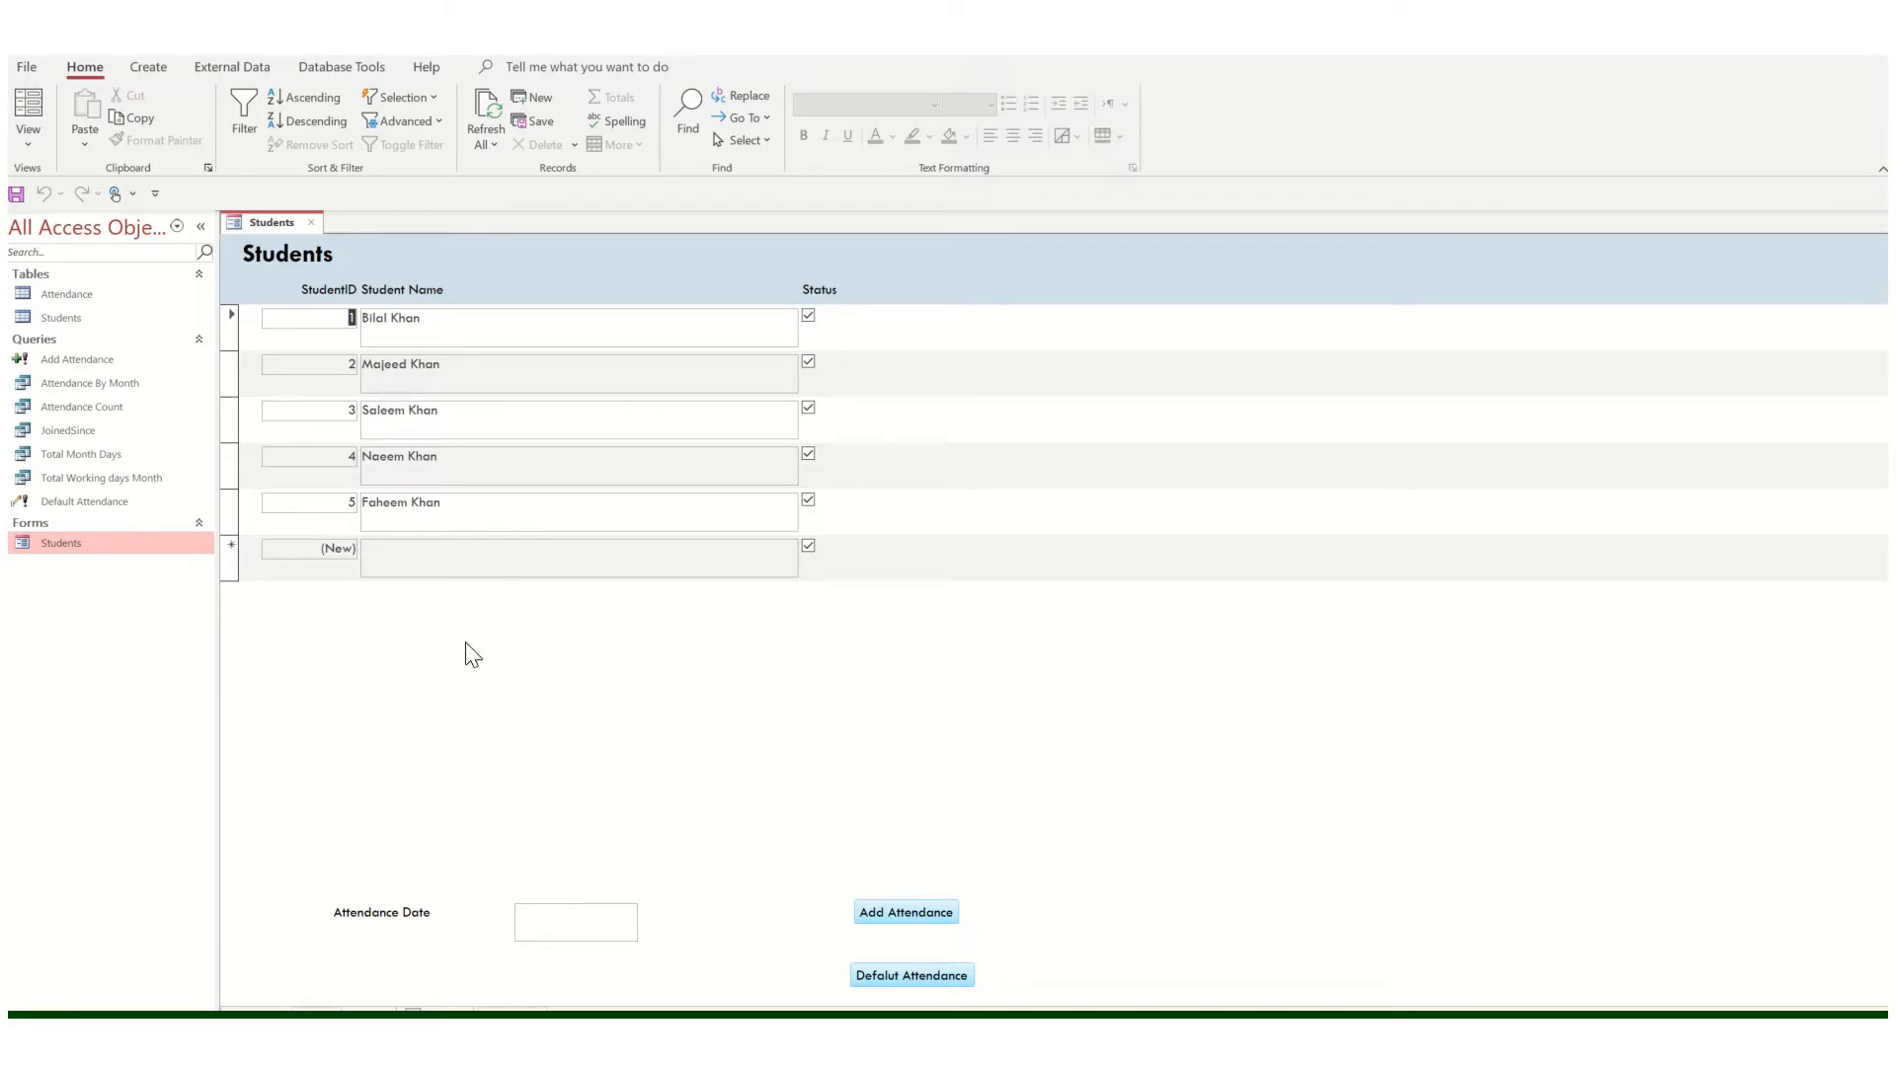
Show the Attendance Date calendar on the Students form and dismiss it without choosing a date.
click(567, 921)
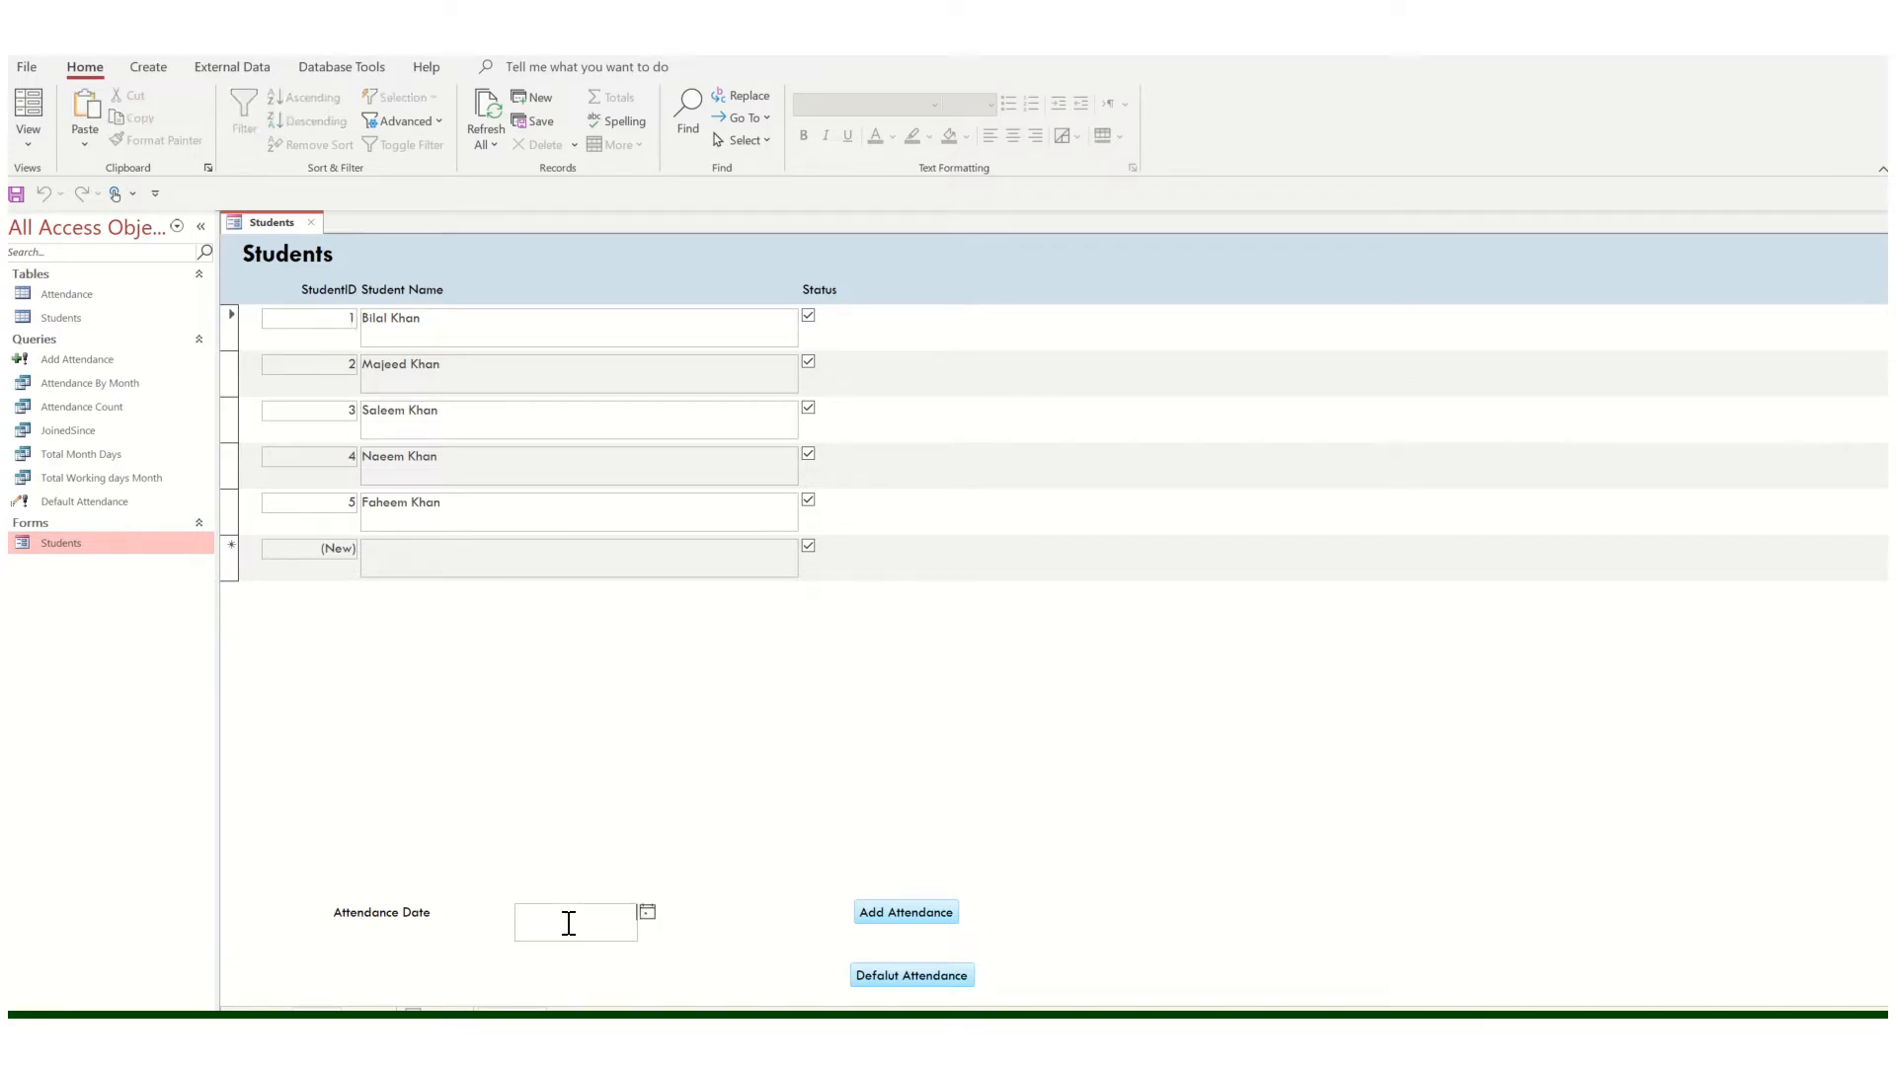
click(649, 919)
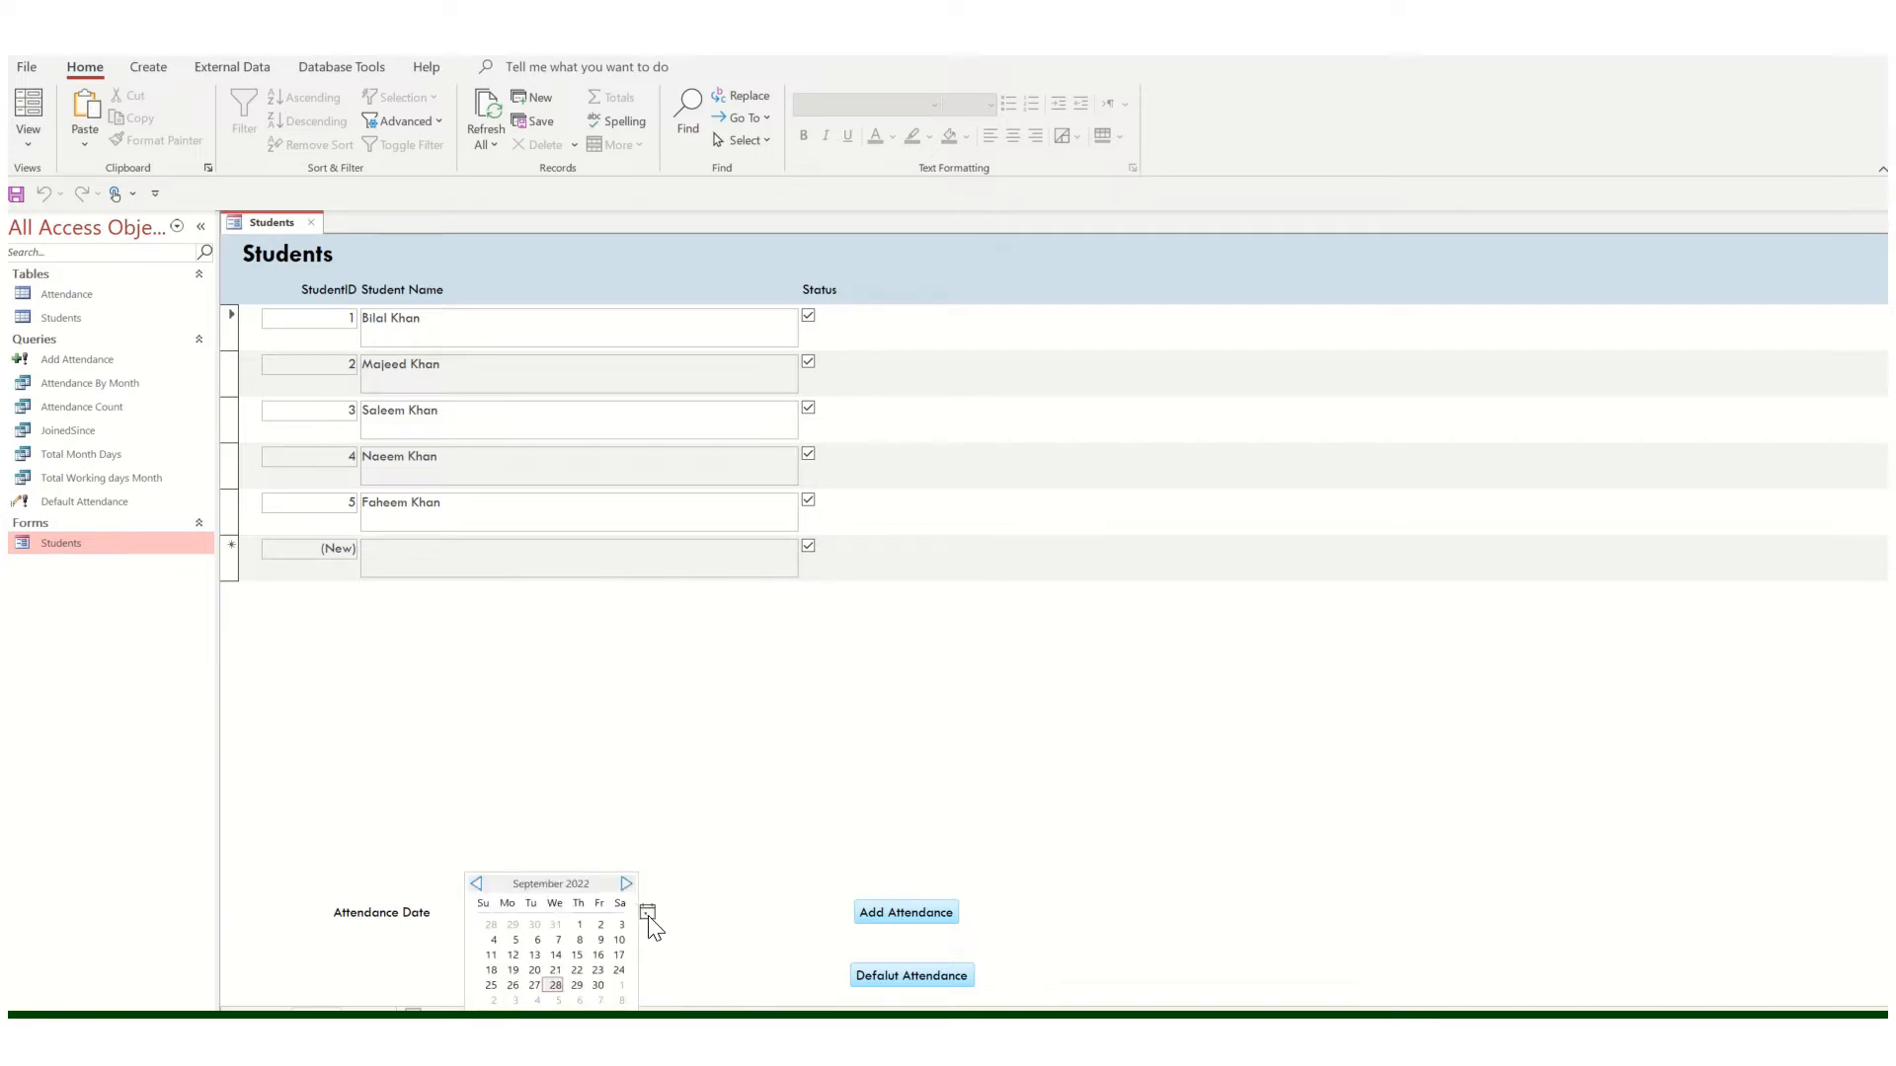
click(756, 805)
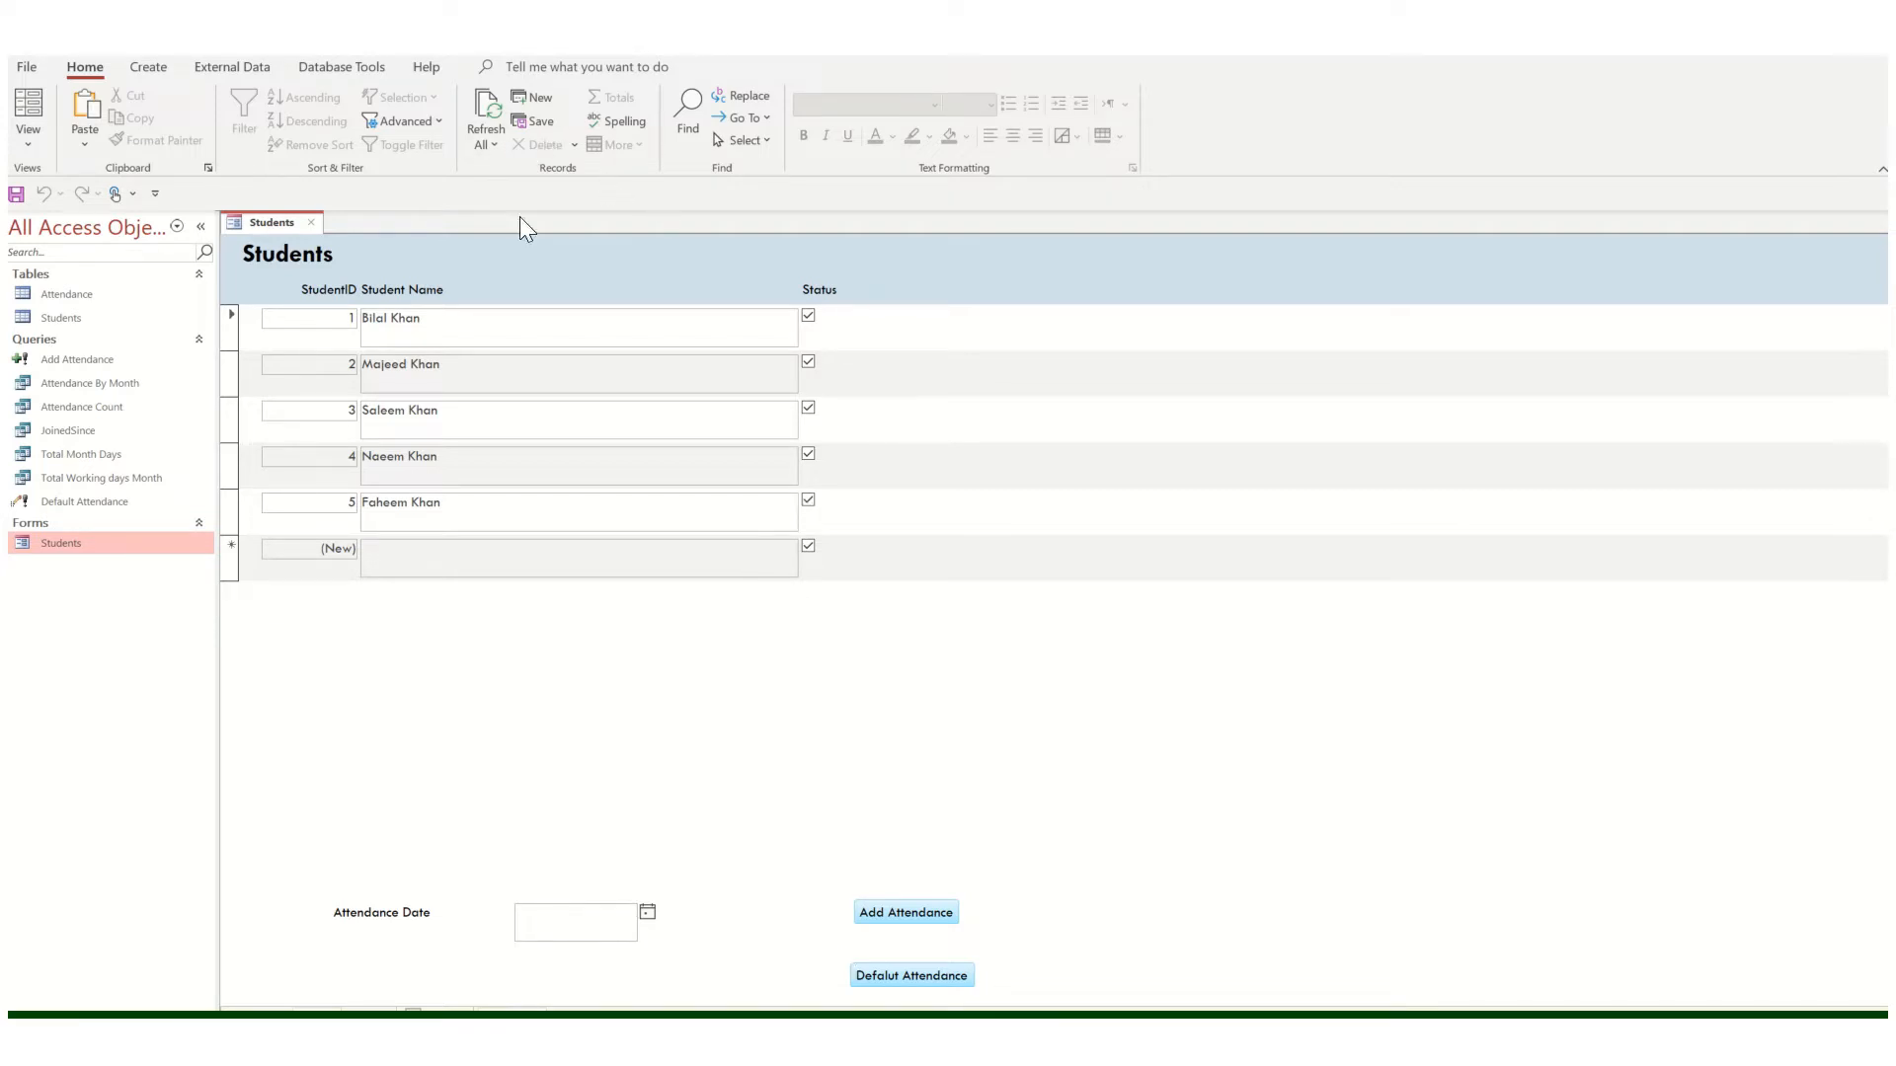
Clear the Status check box for student ID 3 and refresh the form's records.
click(808, 409)
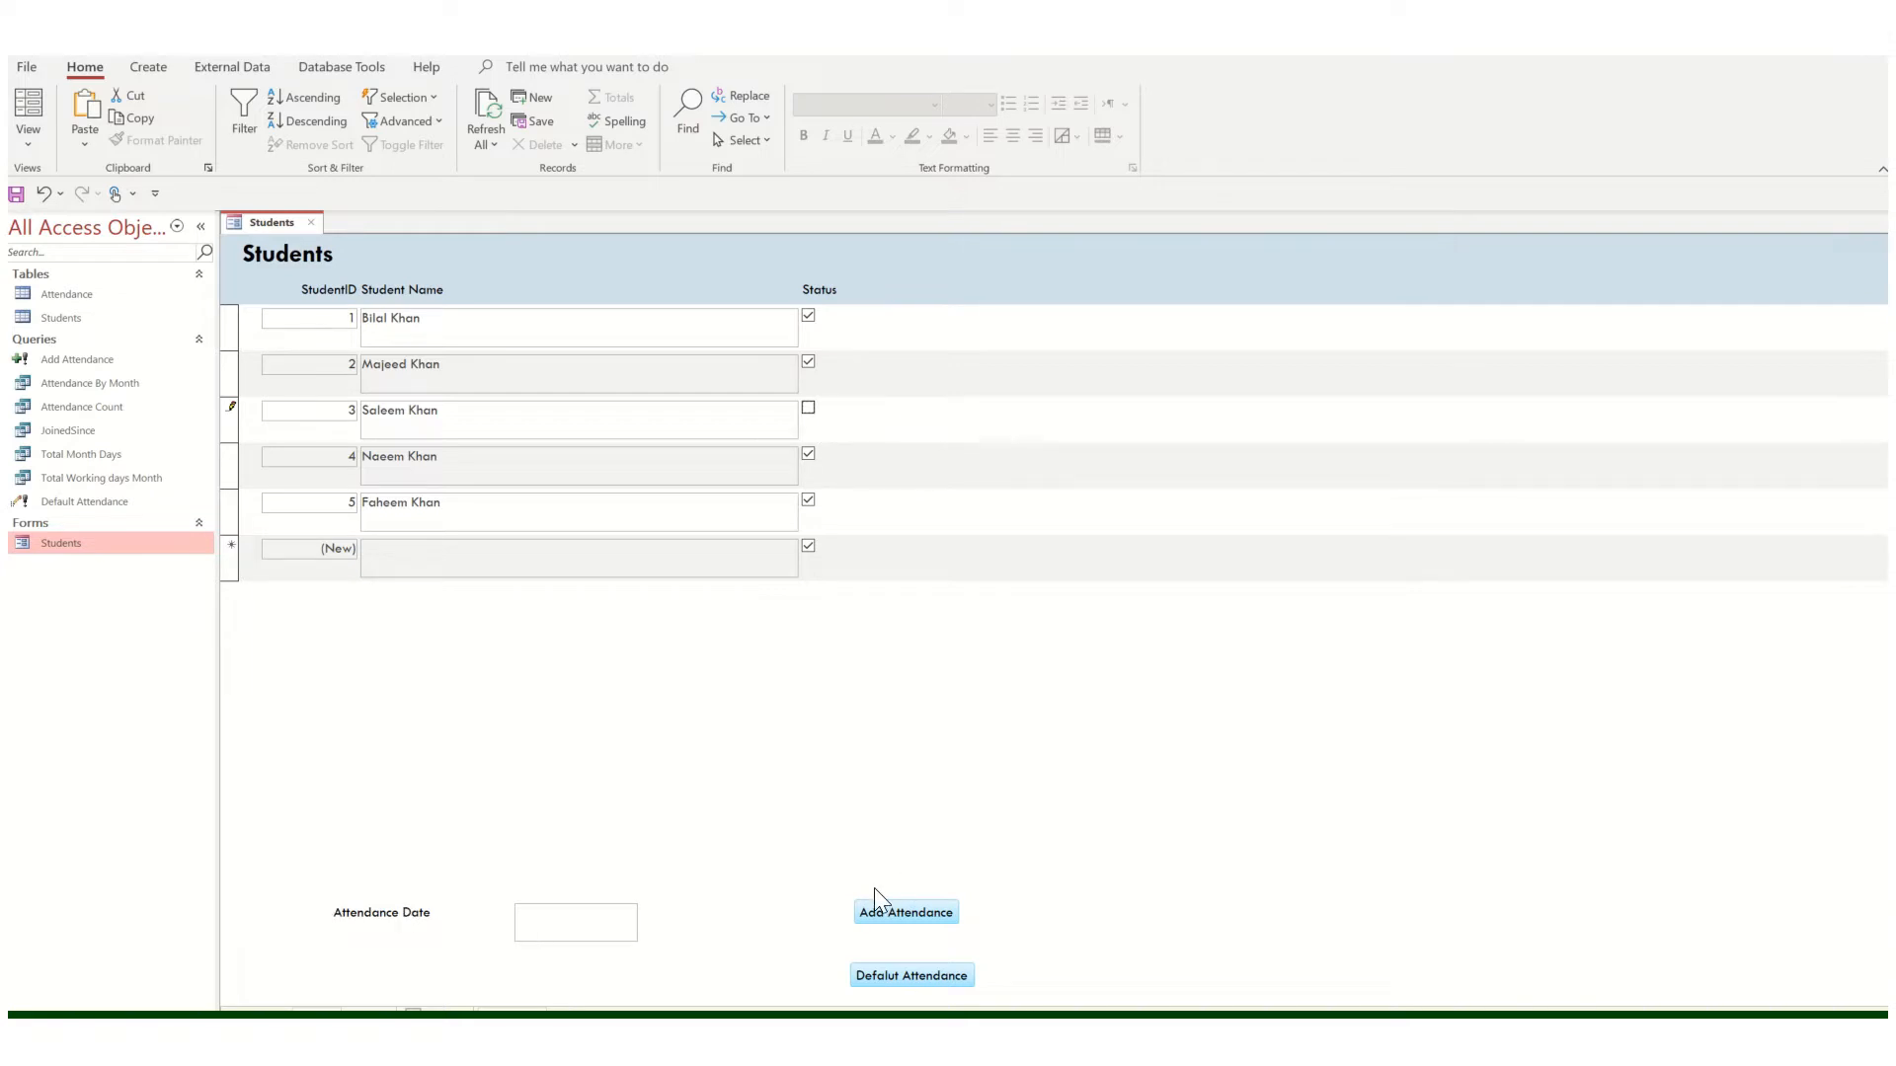
click(488, 128)
click(503, 175)
Run the default attendance action on the Students form and refresh the records.
click(881, 969)
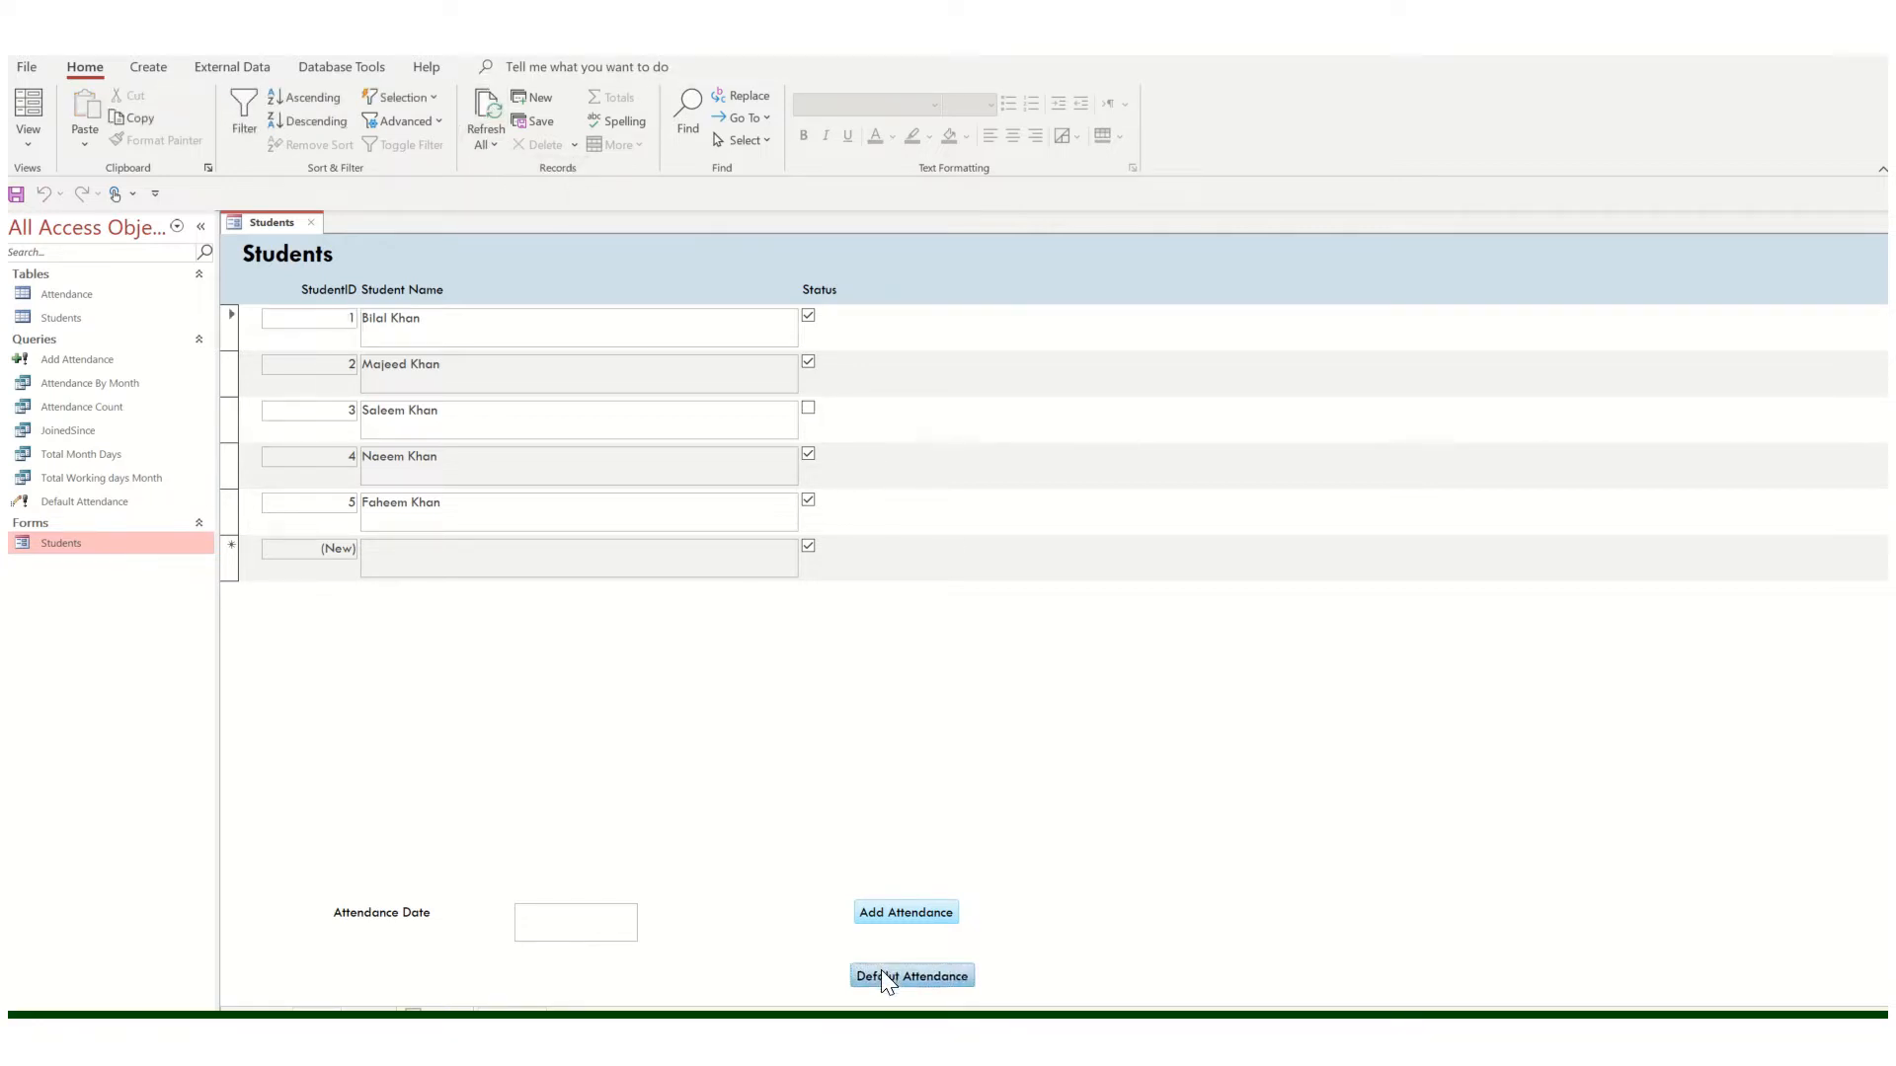
click(495, 144)
click(500, 173)
Review the records in the Attendance table, and close both the table and the Students form.
double_click(79, 296)
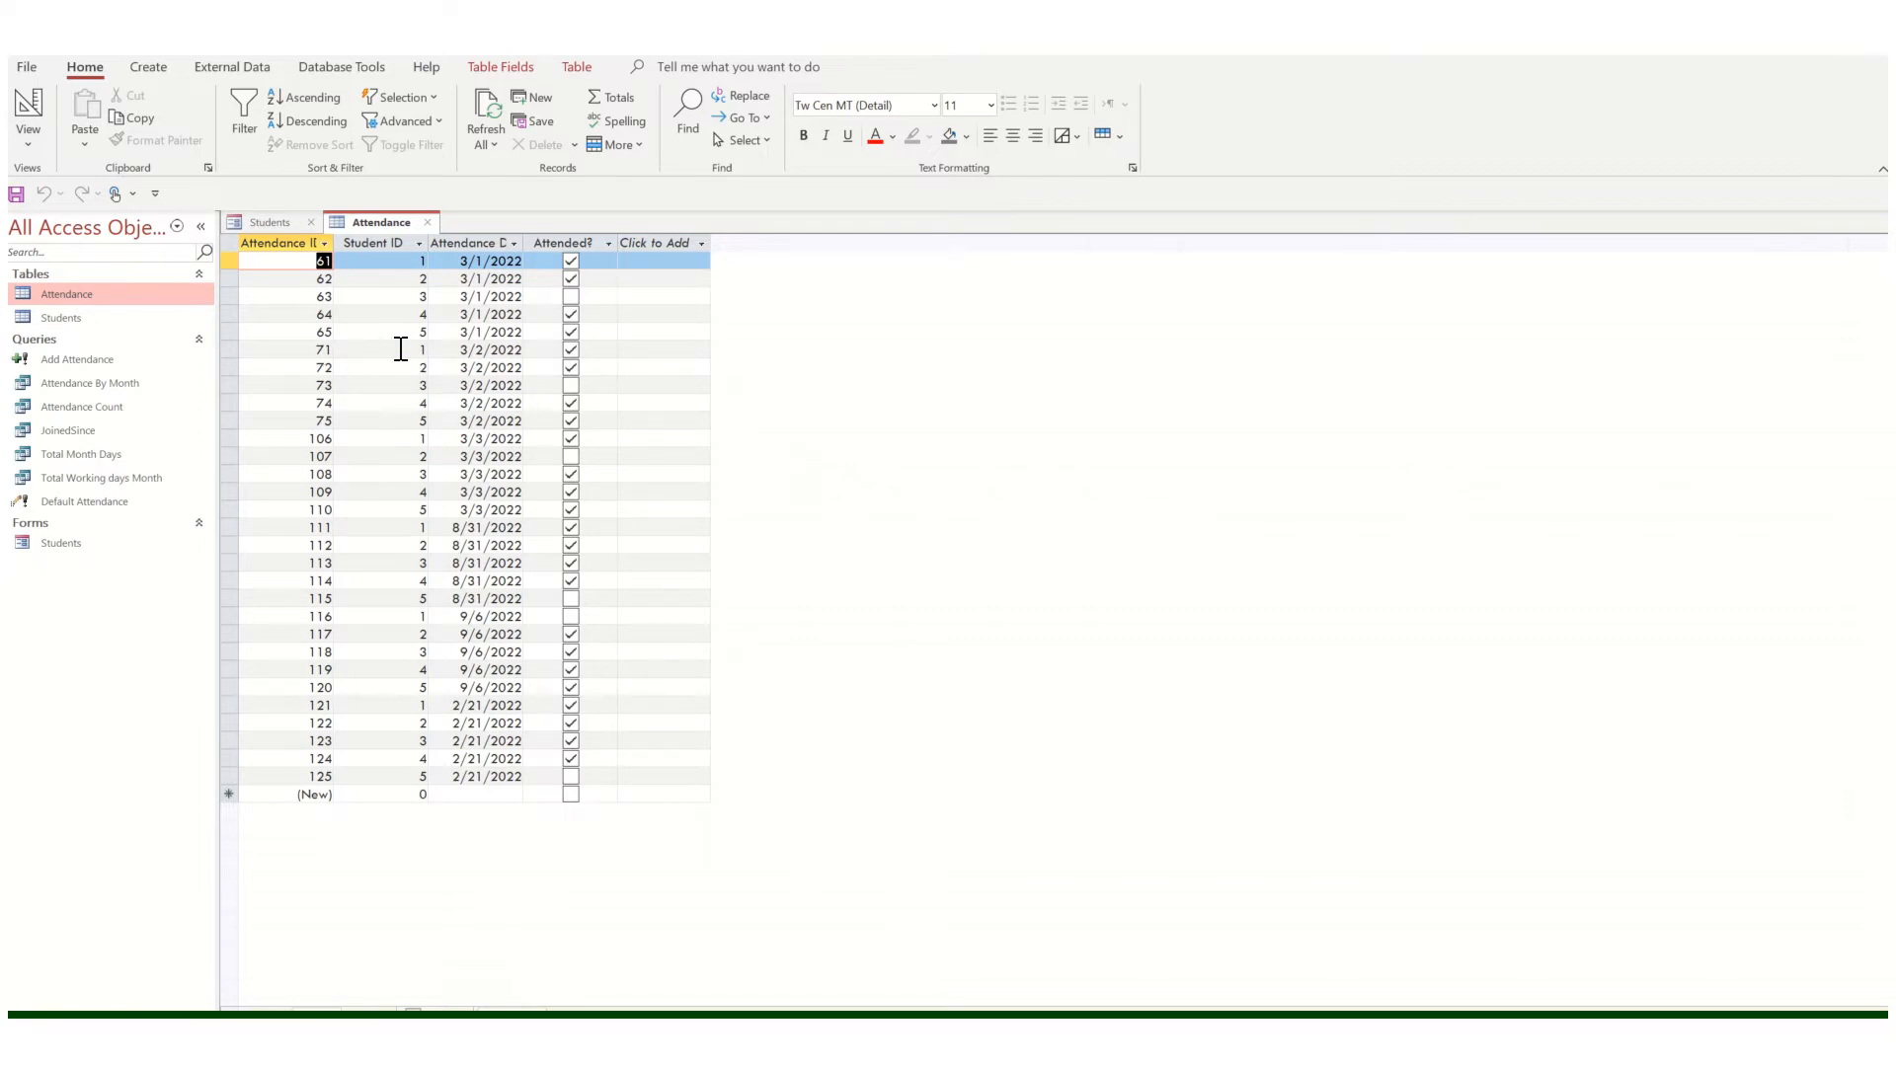
click(428, 223)
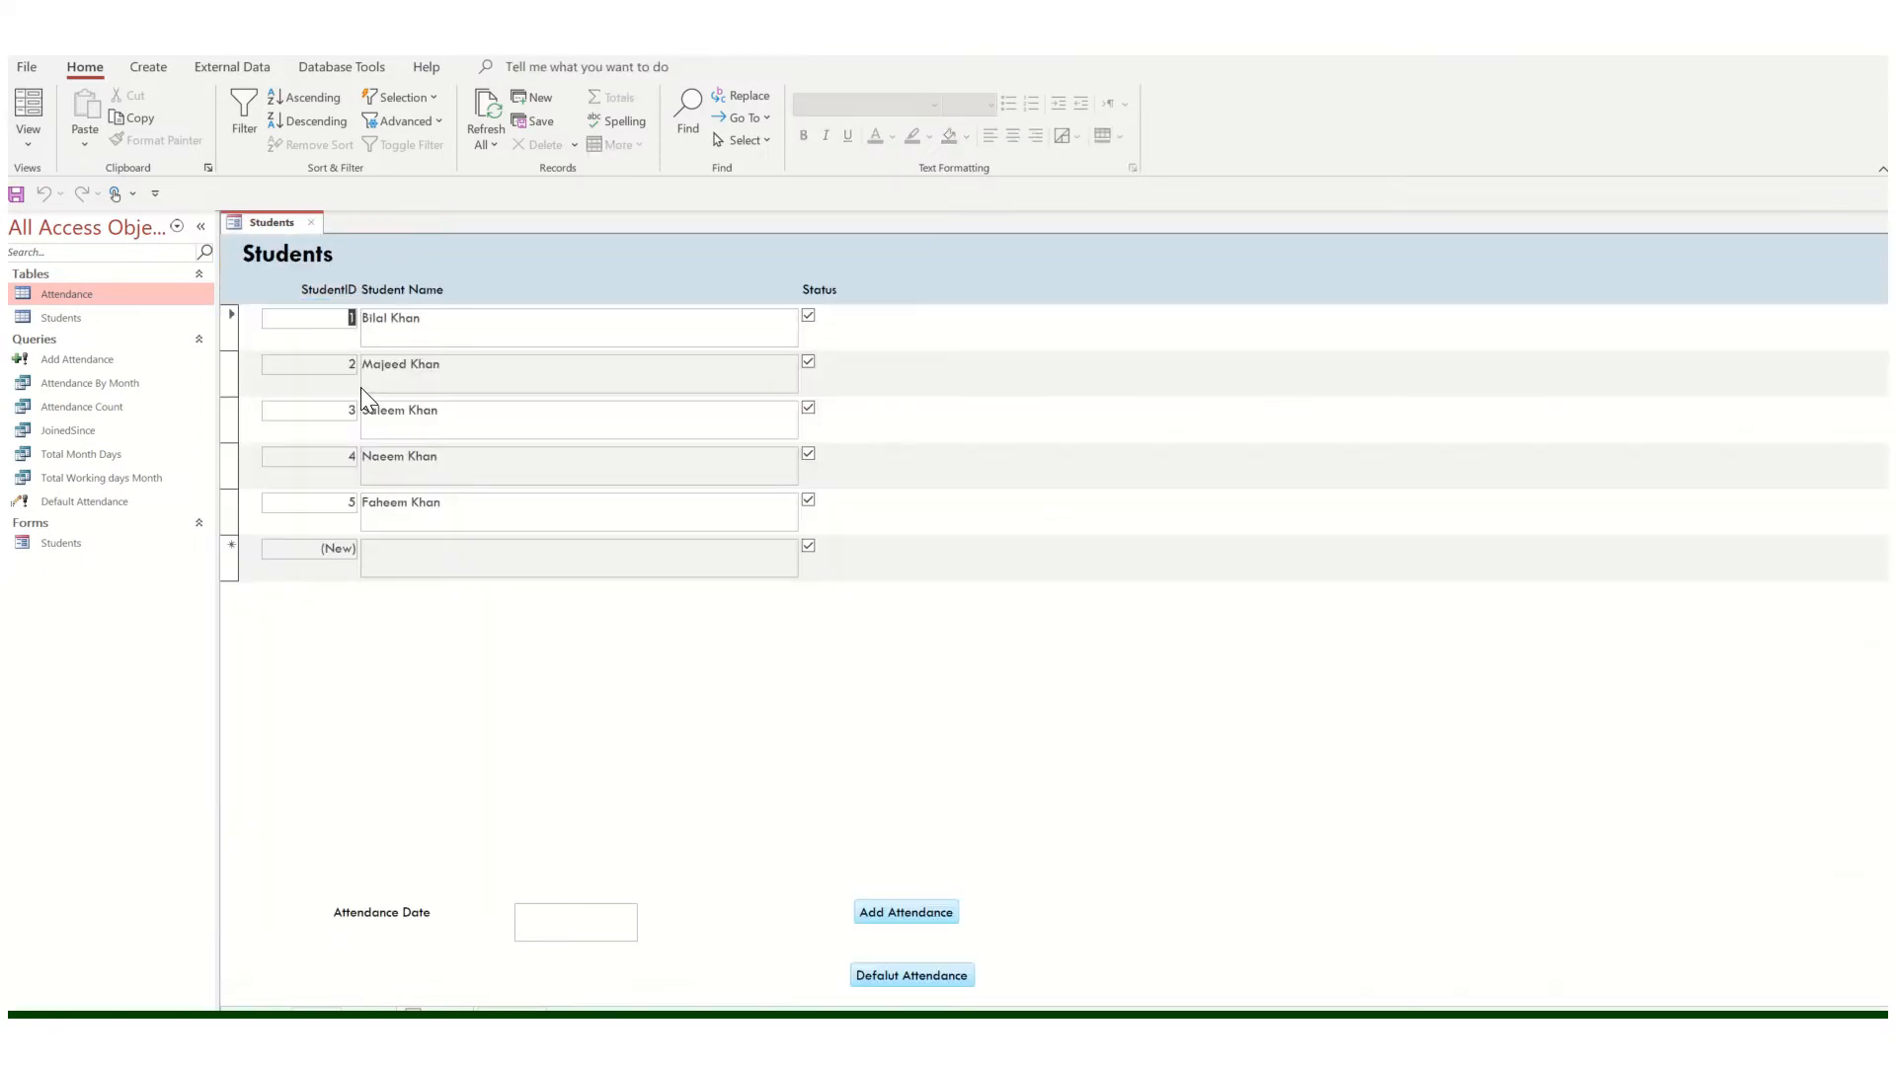
click(316, 222)
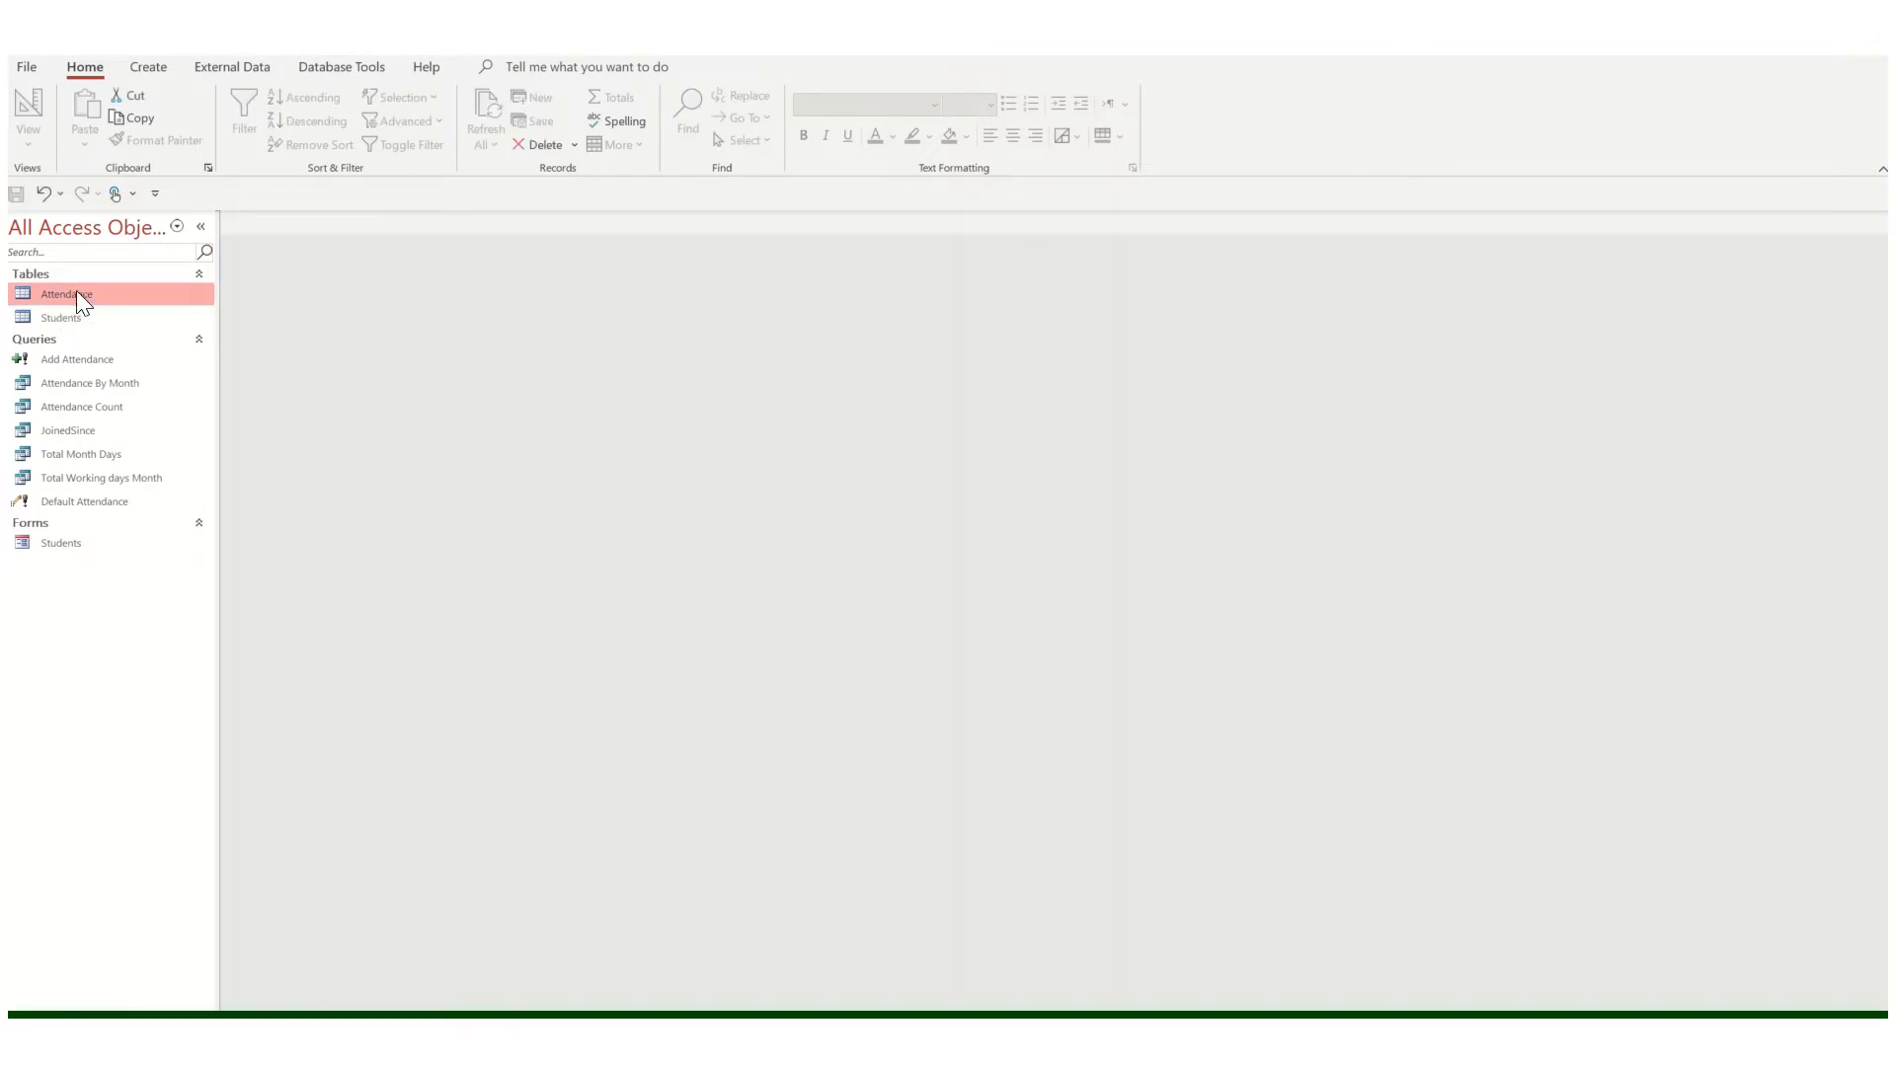
Inspect the StudentDate index and its properties in the Attendance table's design, and close the table.
right_click(93, 296)
click(156, 334)
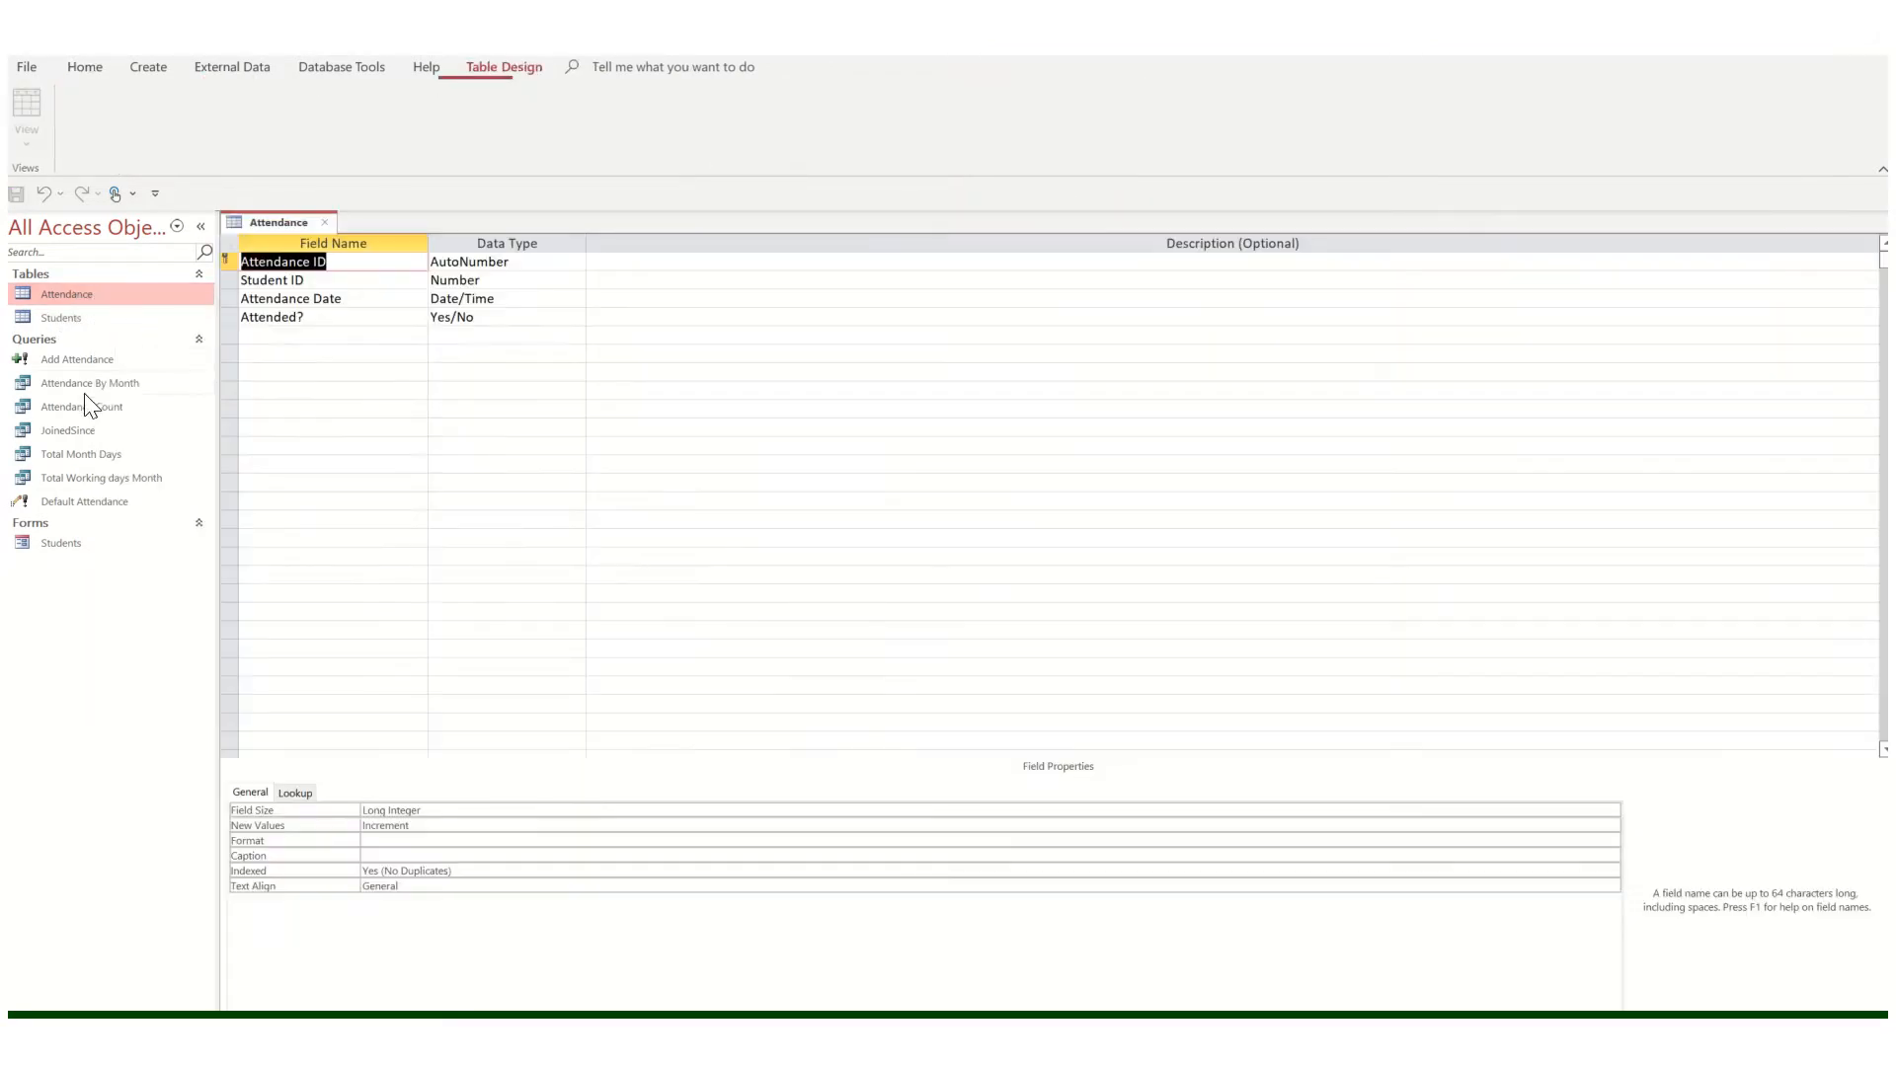
click(344, 287)
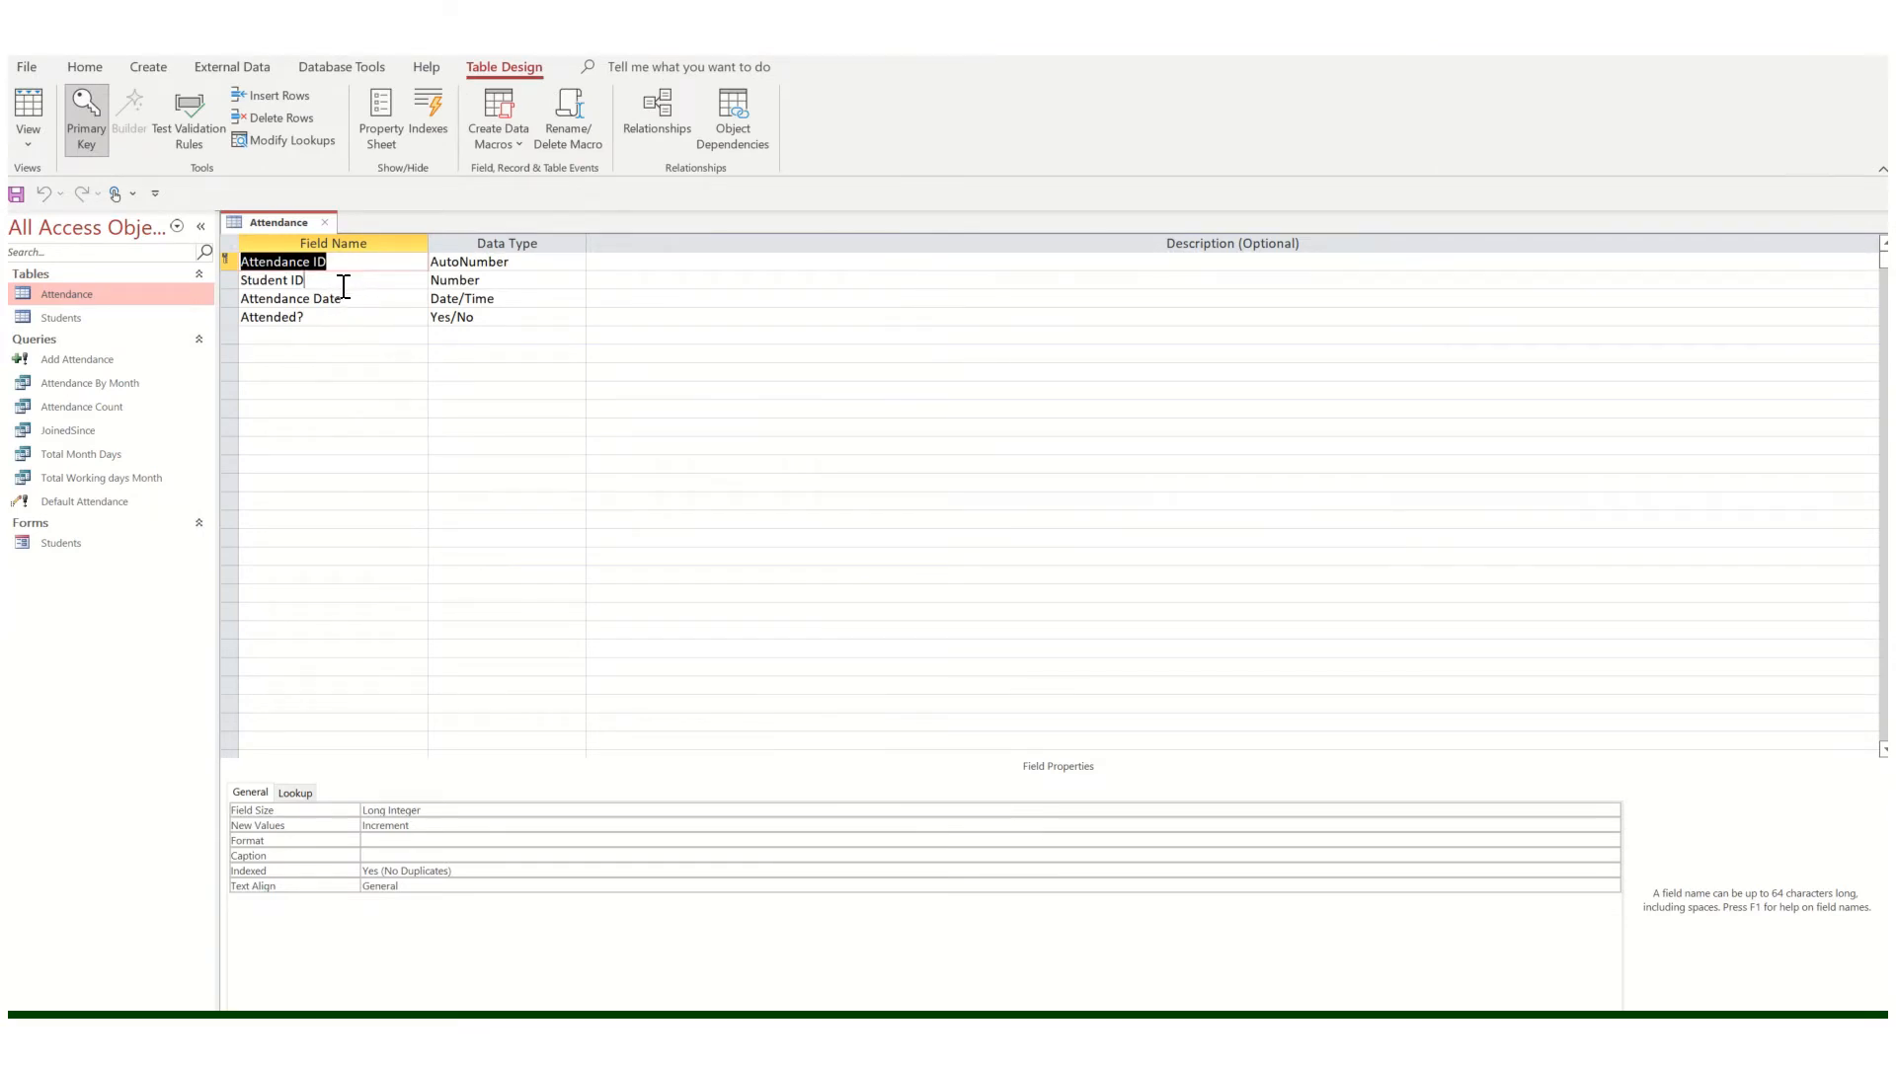
click(430, 134)
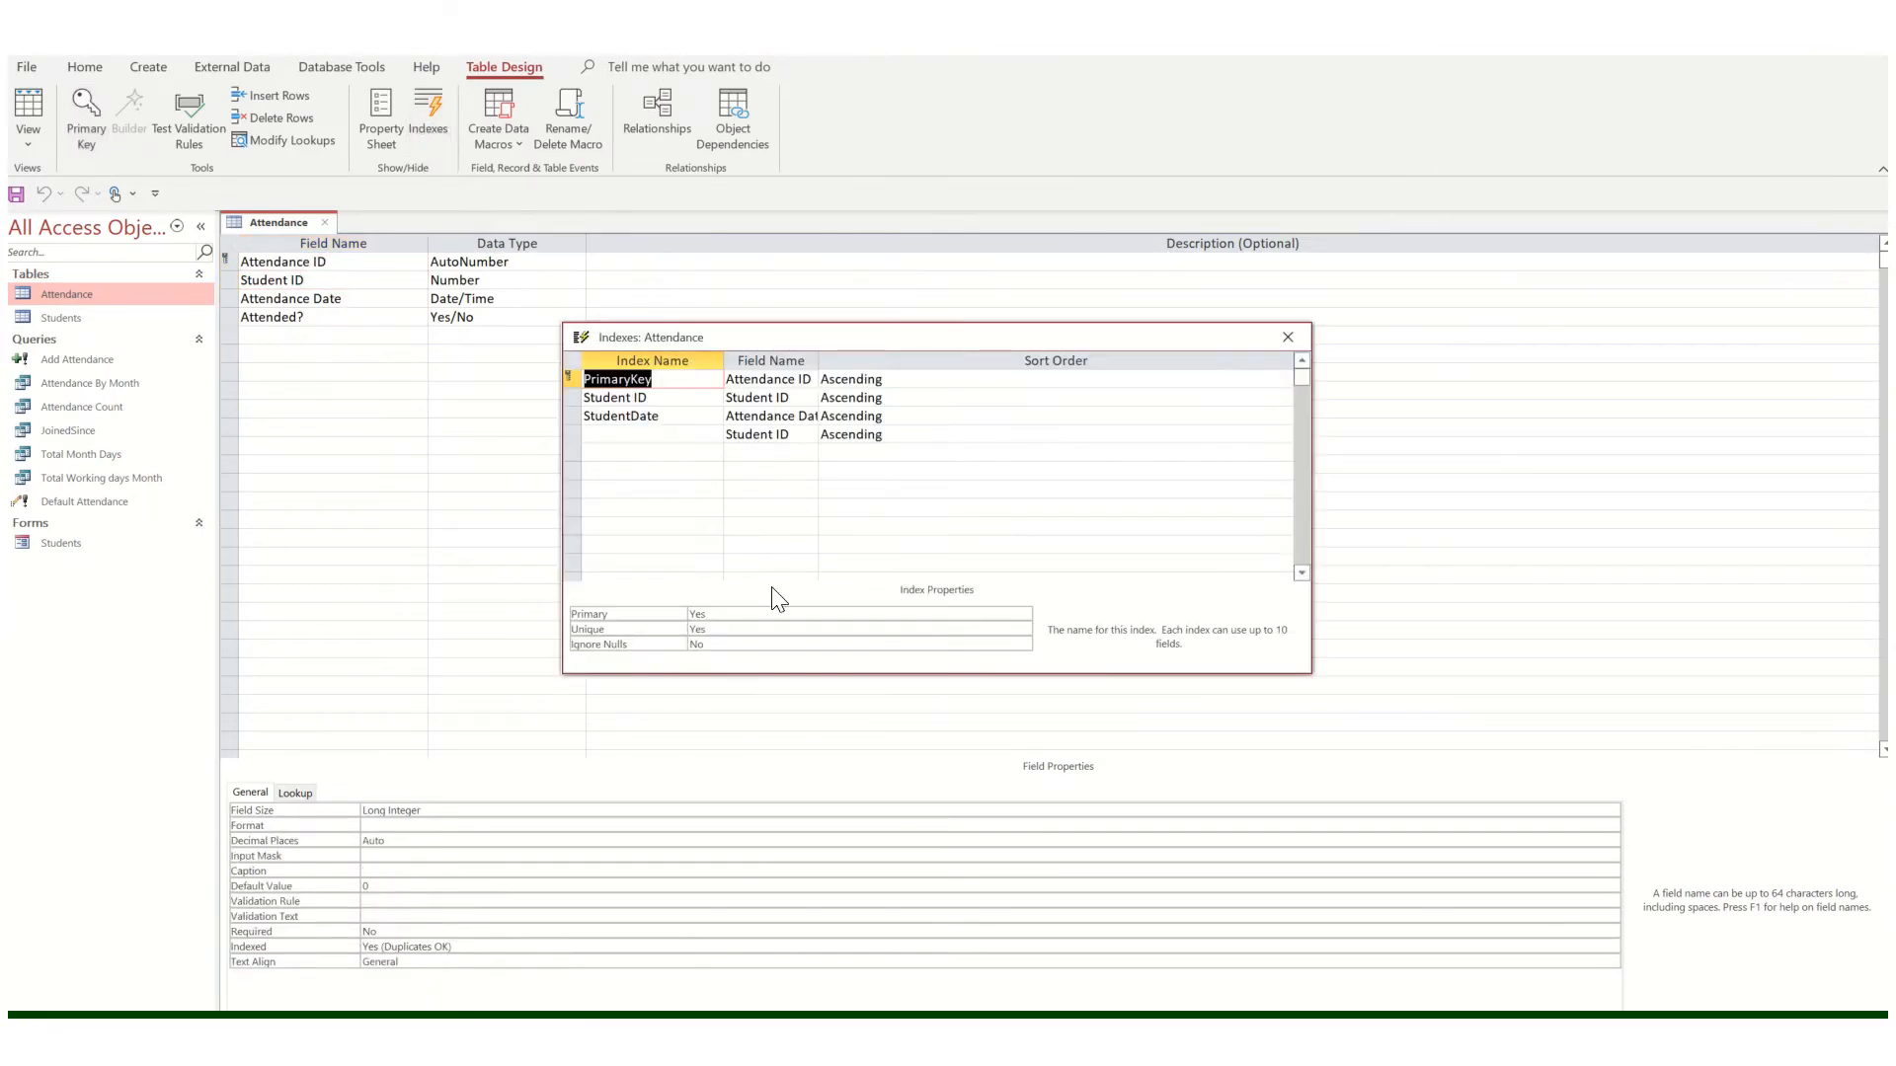
click(671, 419)
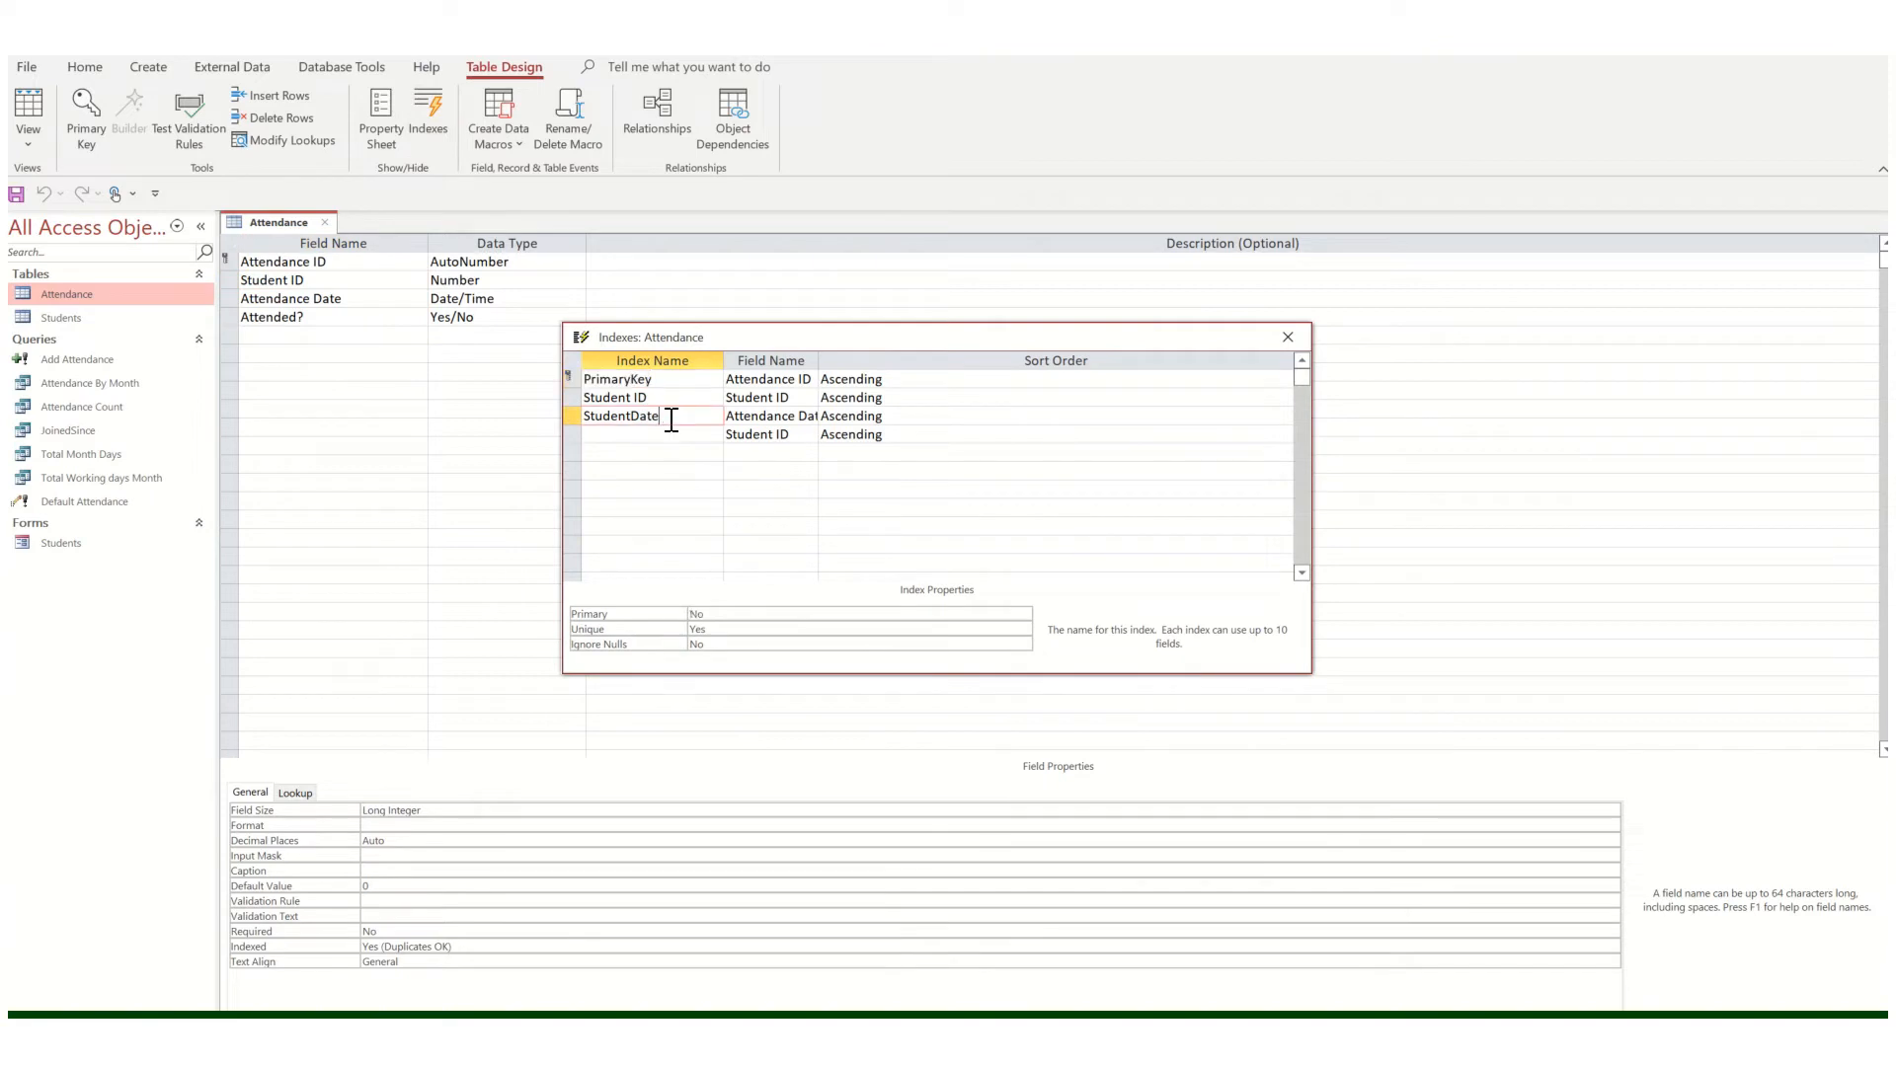
click(758, 423)
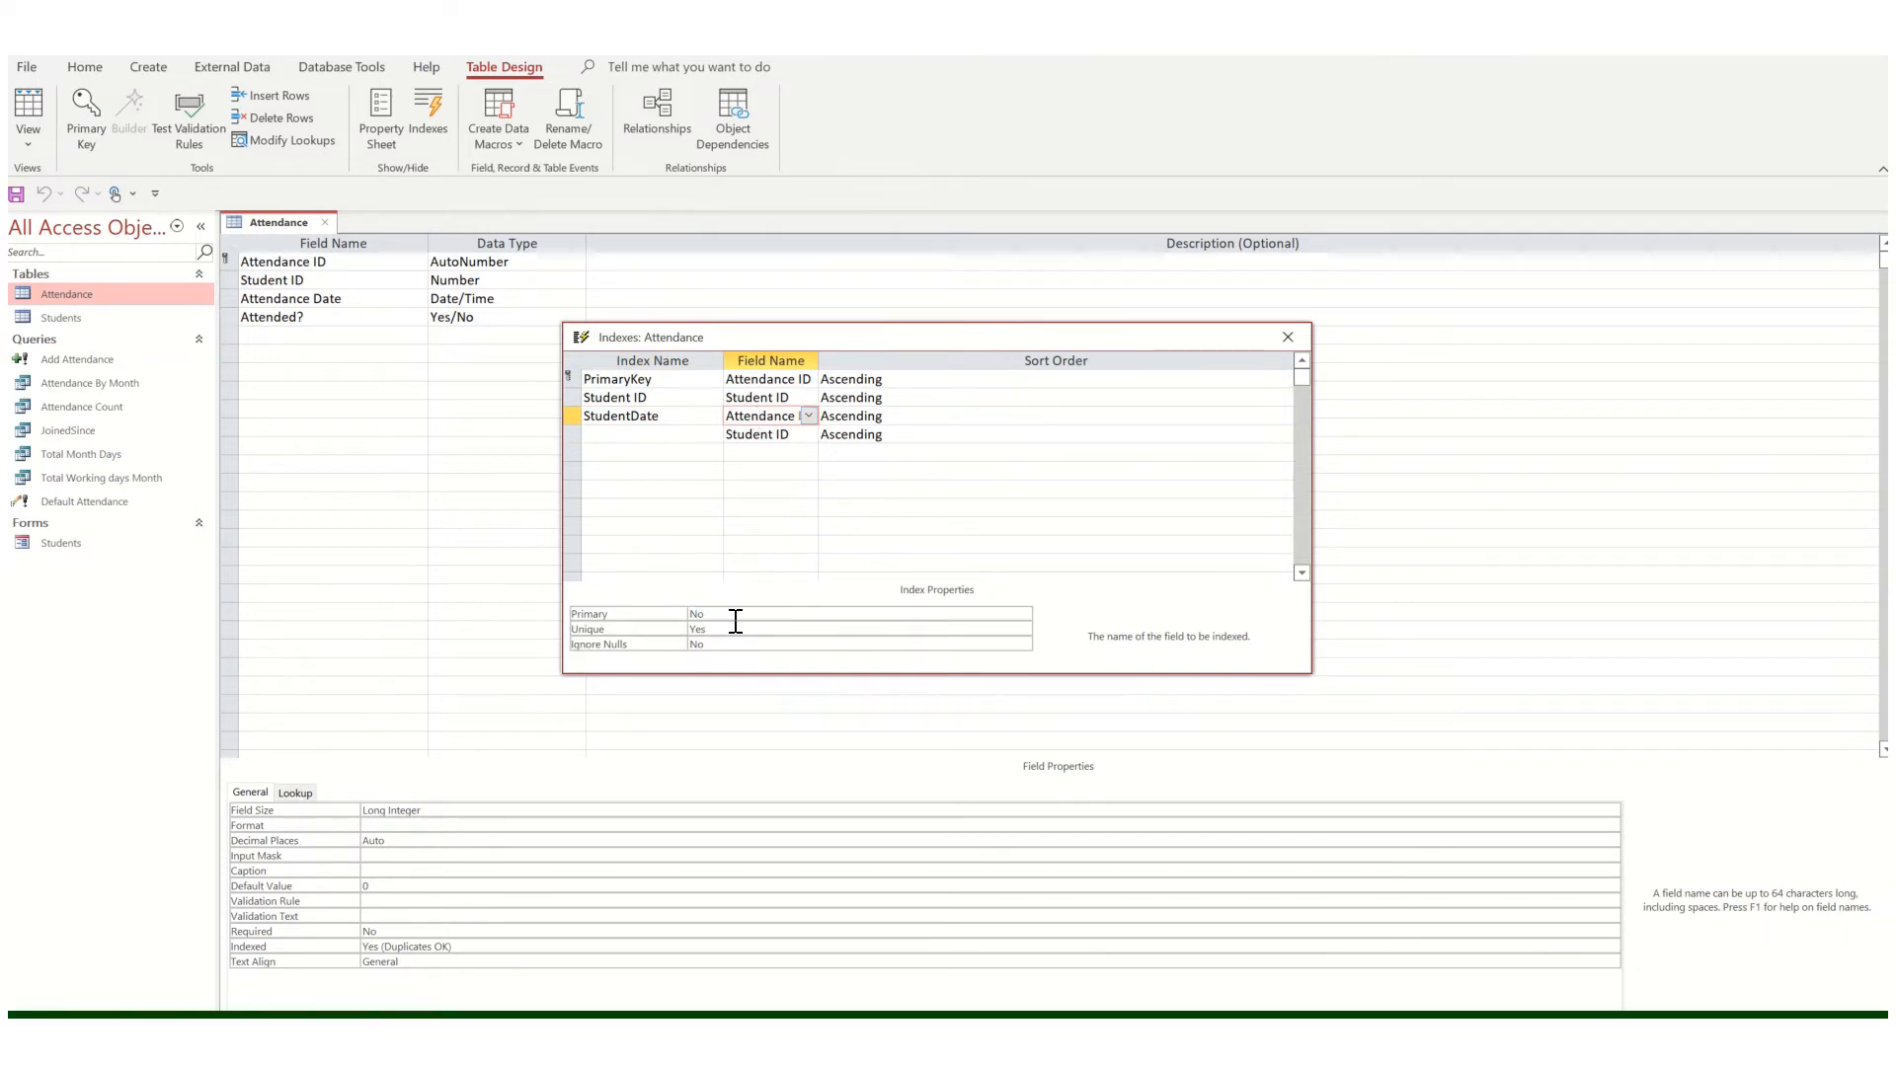
click(1286, 338)
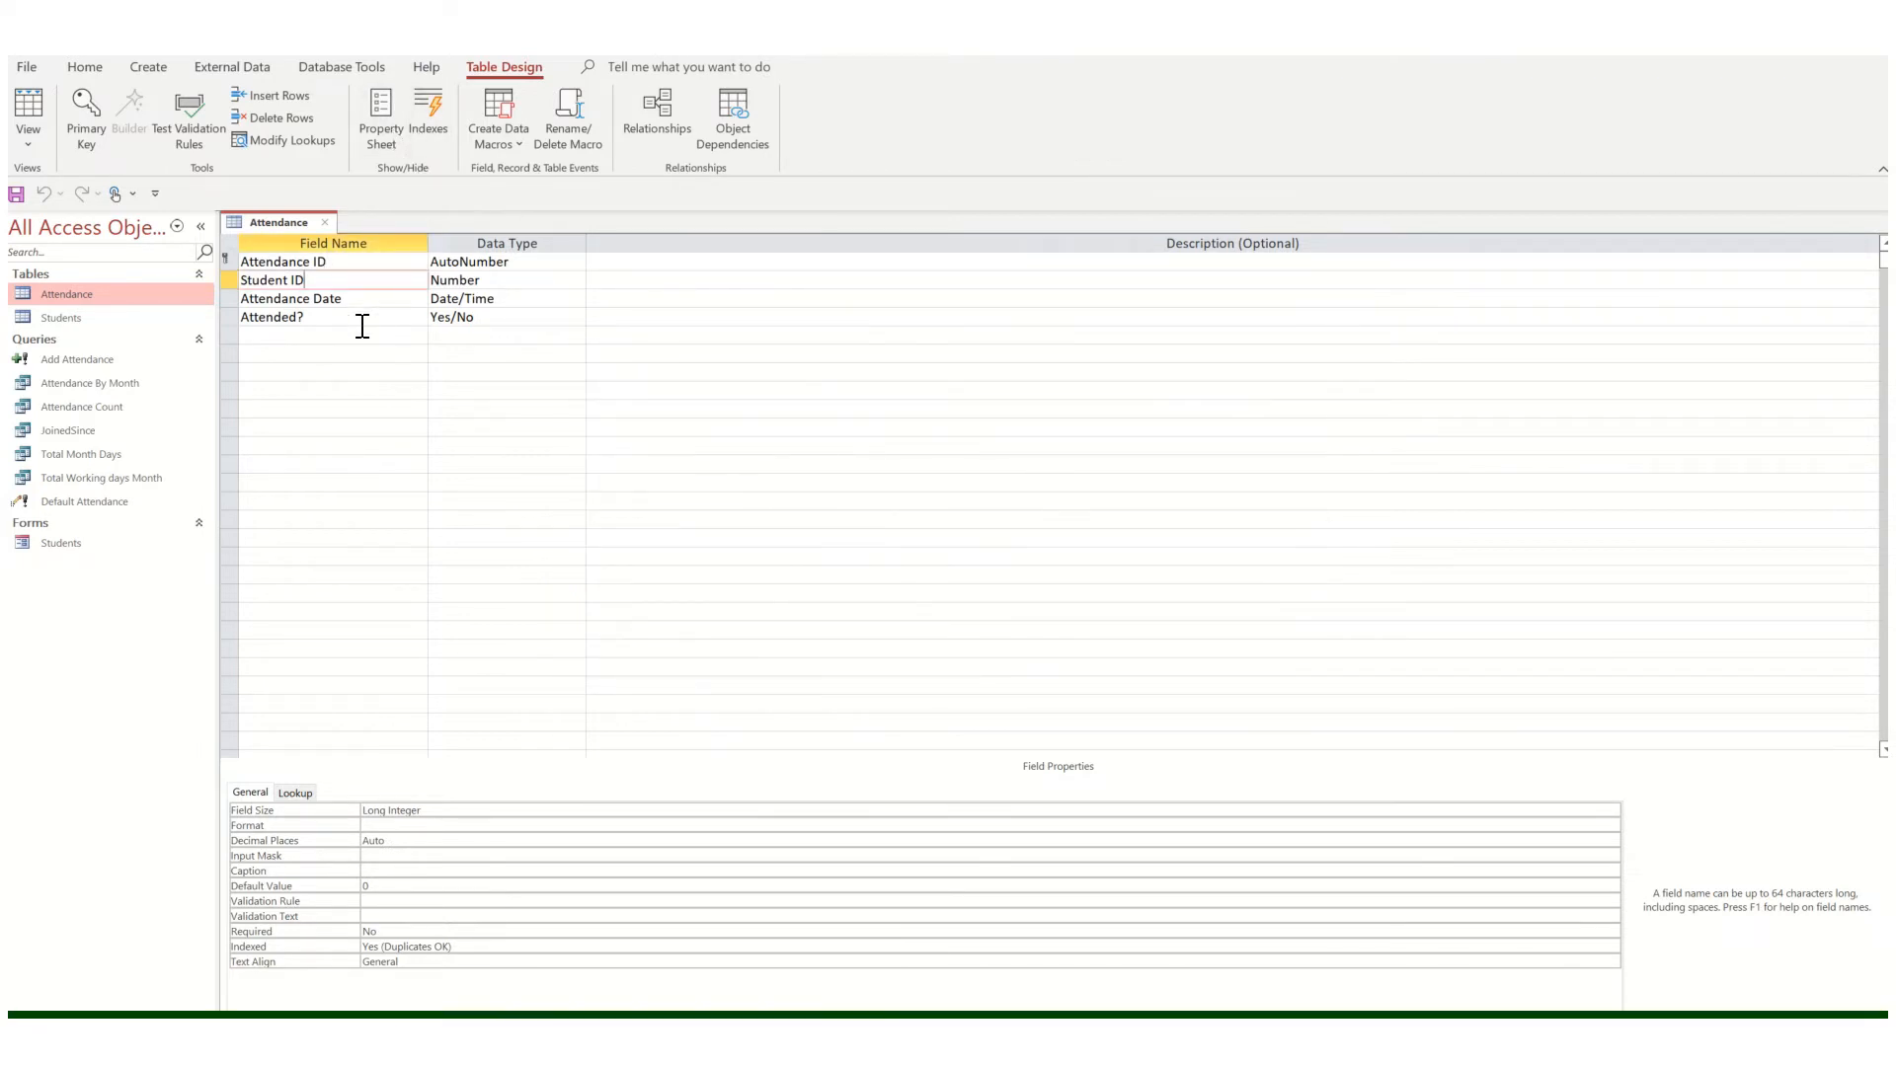
click(324, 220)
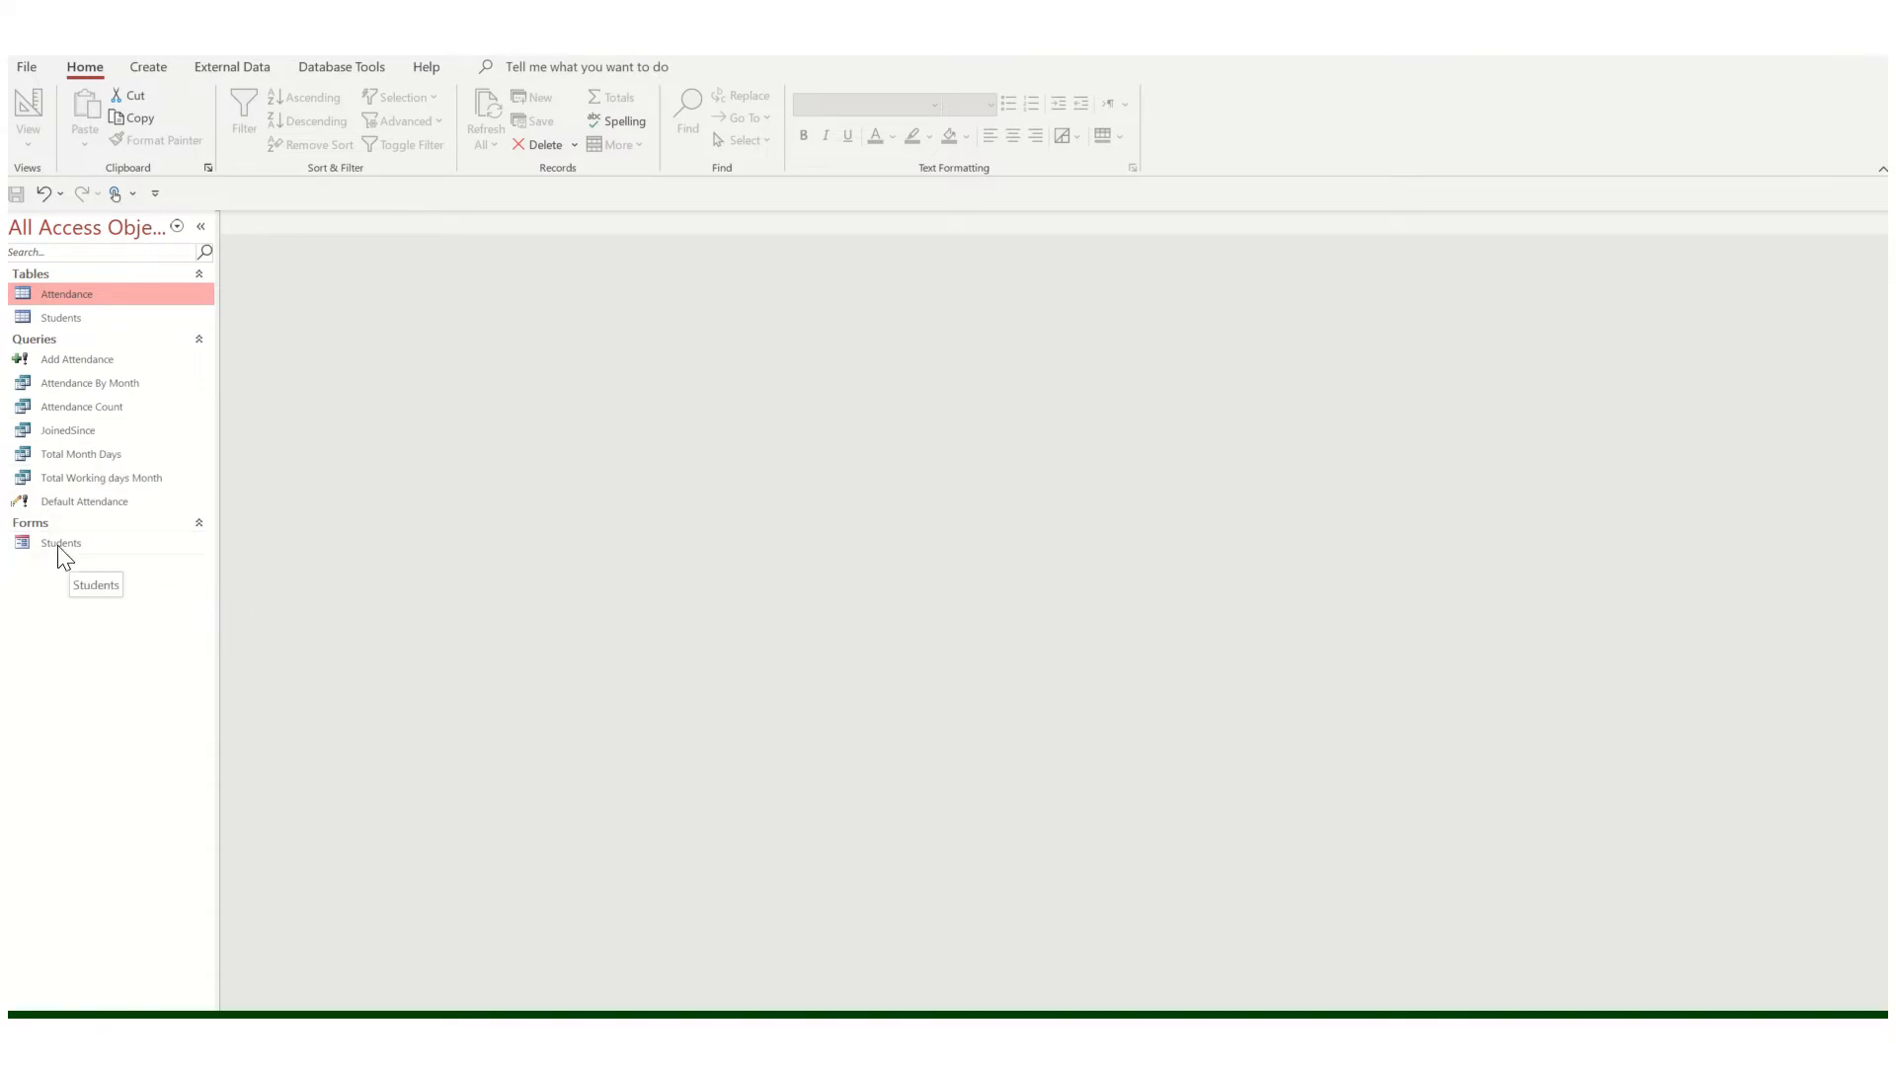
Run the Total Month Days query and examine the month days and latest attendance date in its rows.
double_click(91, 456)
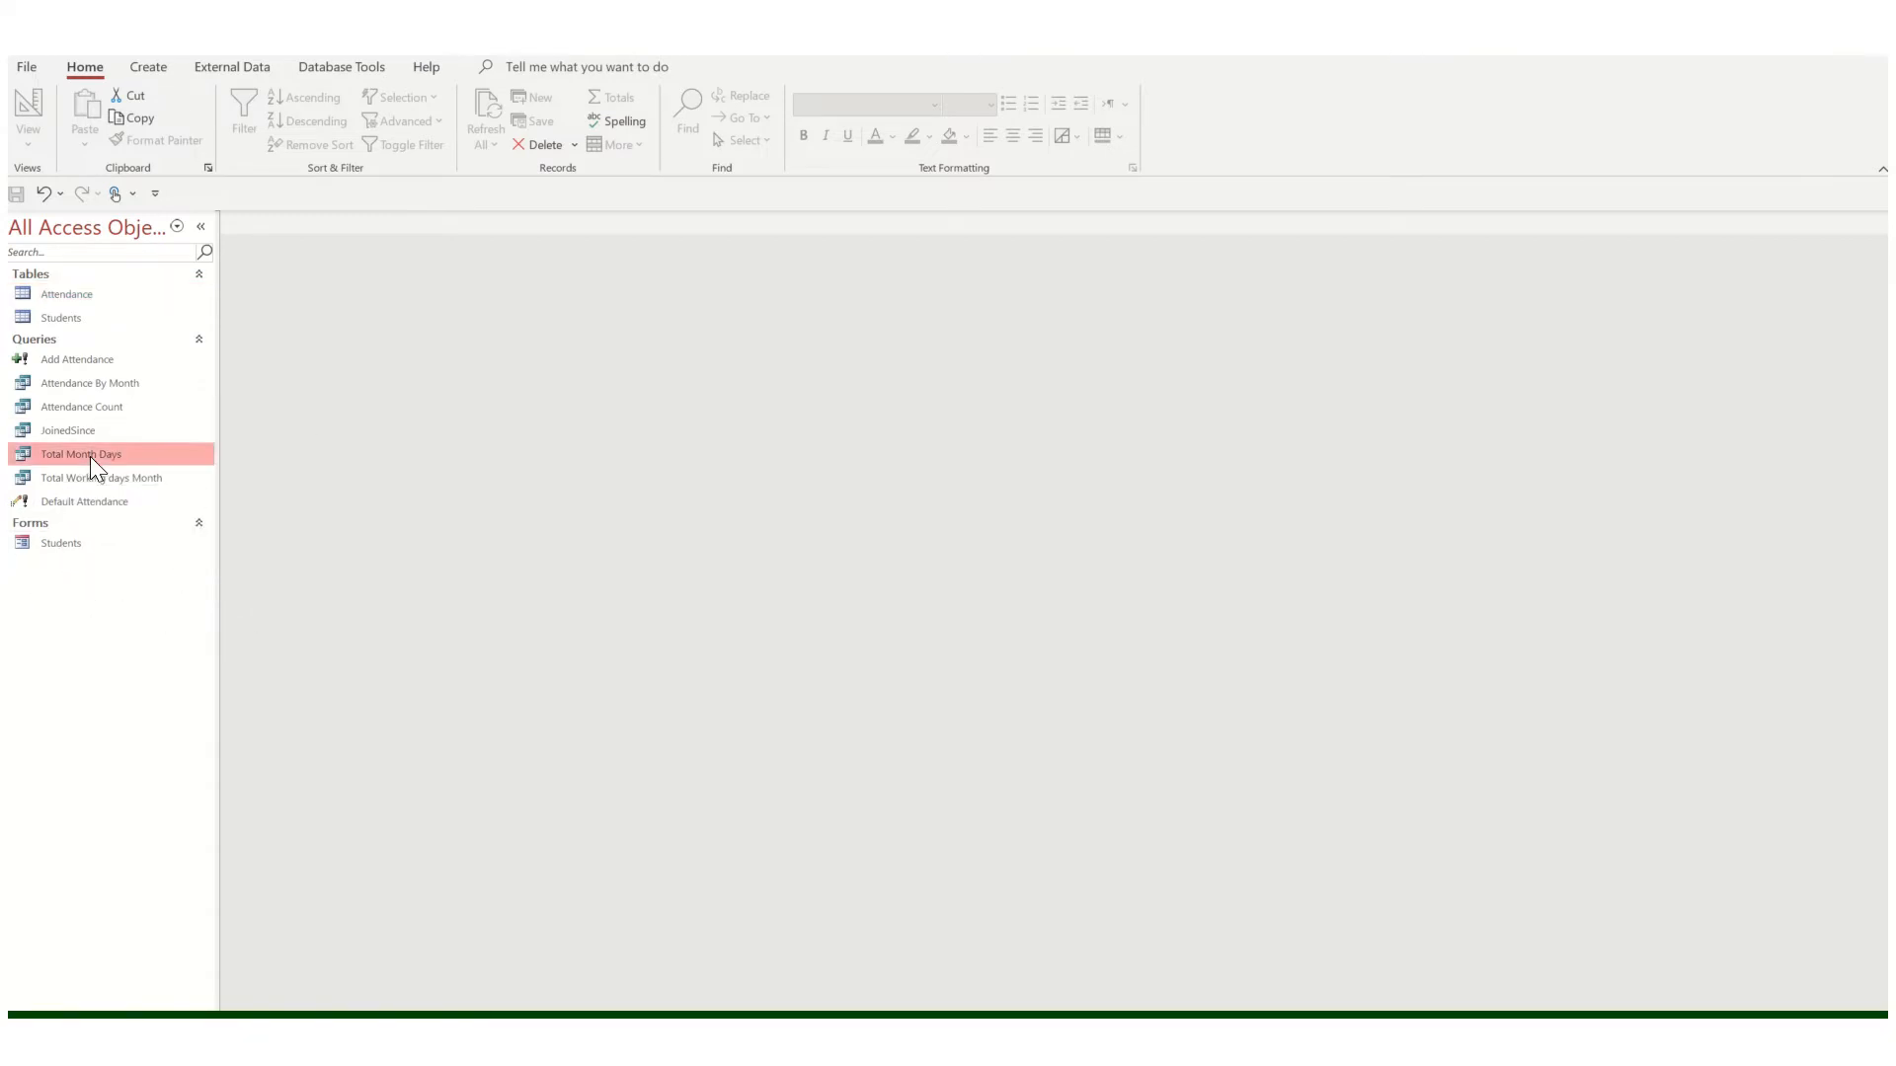
click(400, 281)
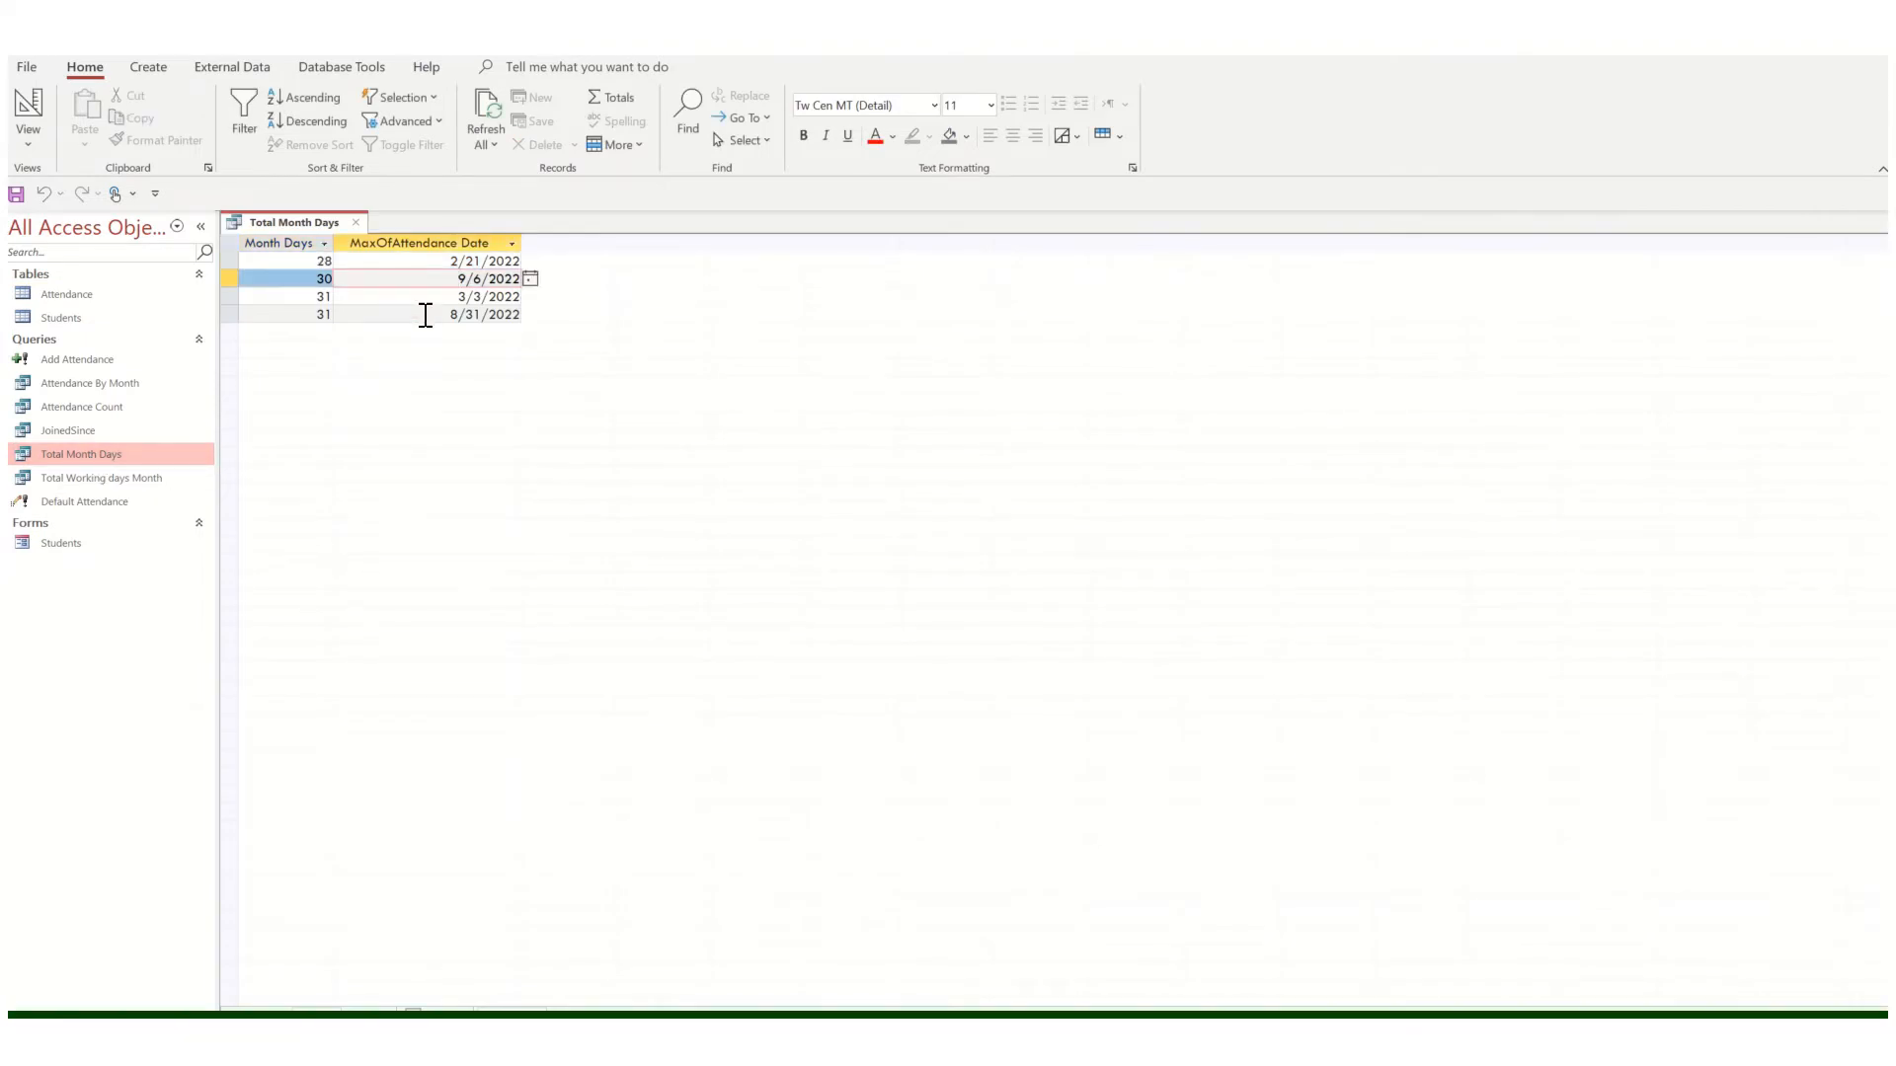
click(425, 314)
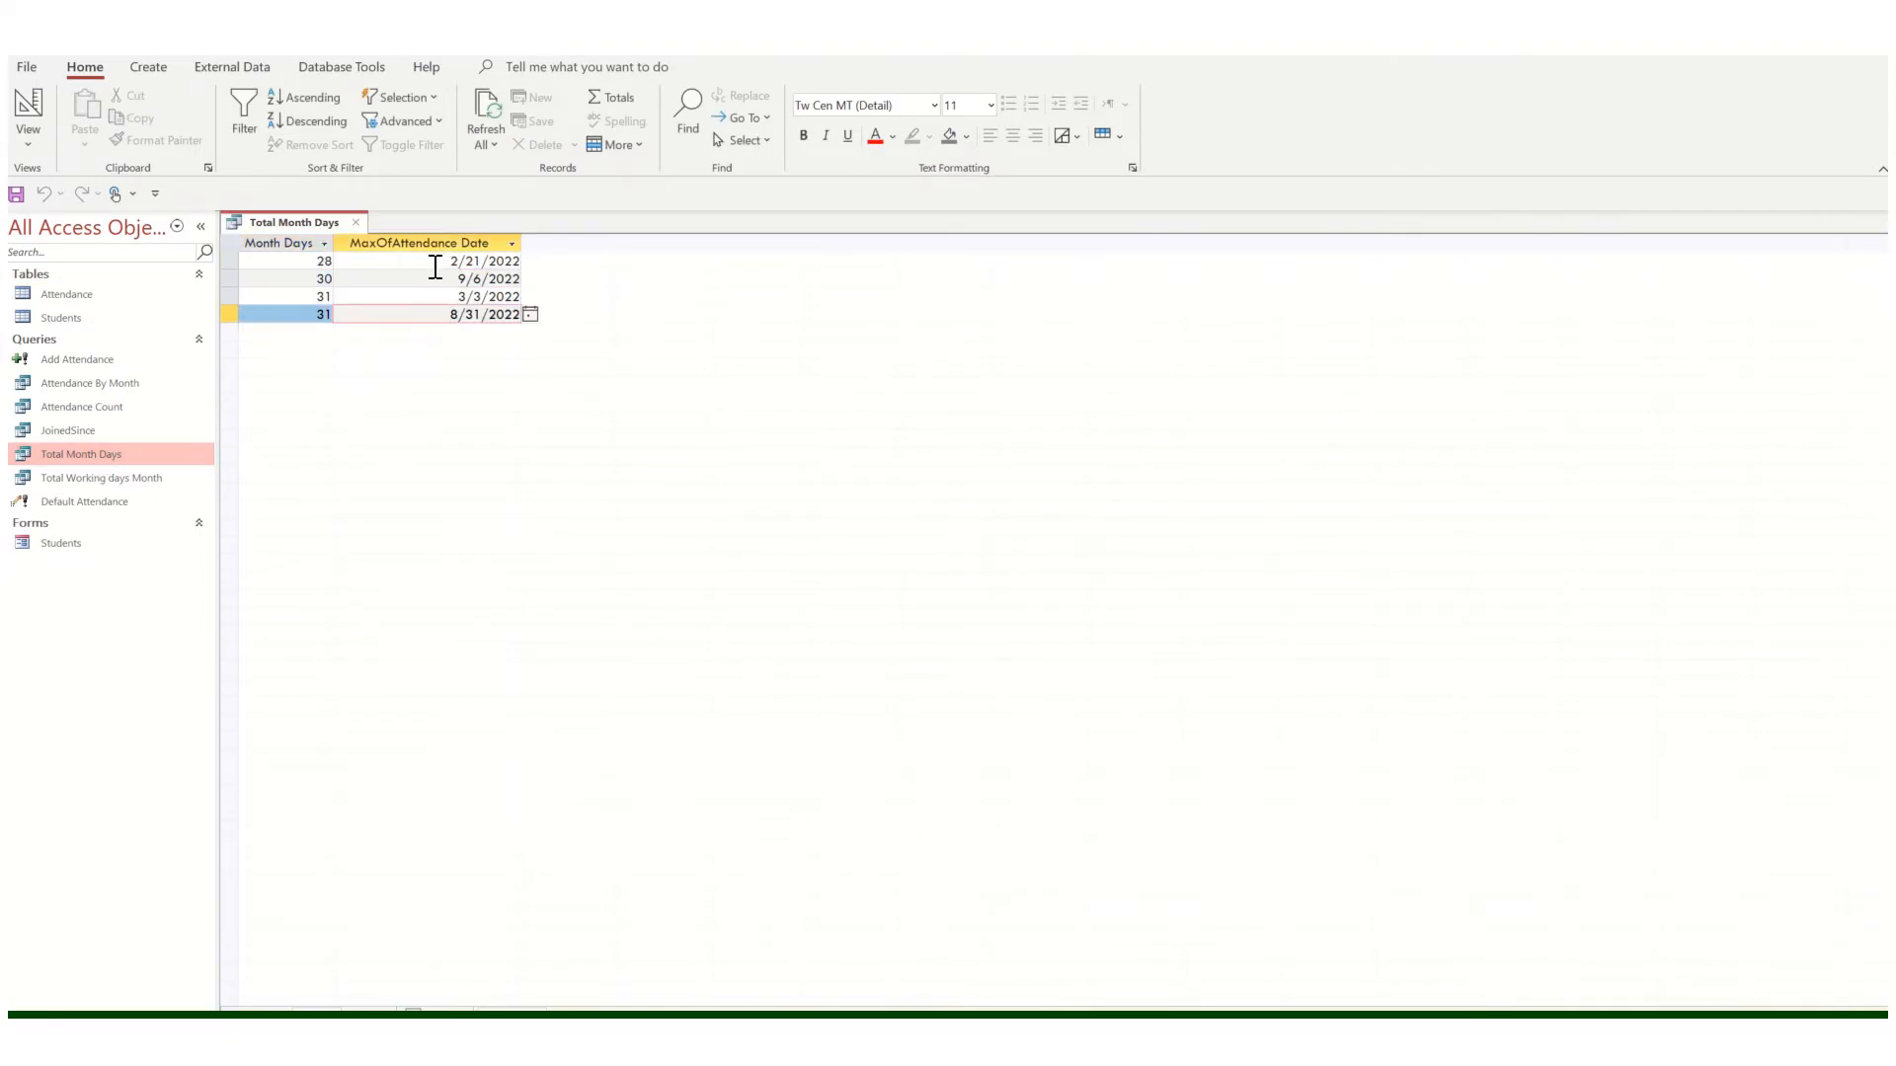
click(436, 265)
click(432, 281)
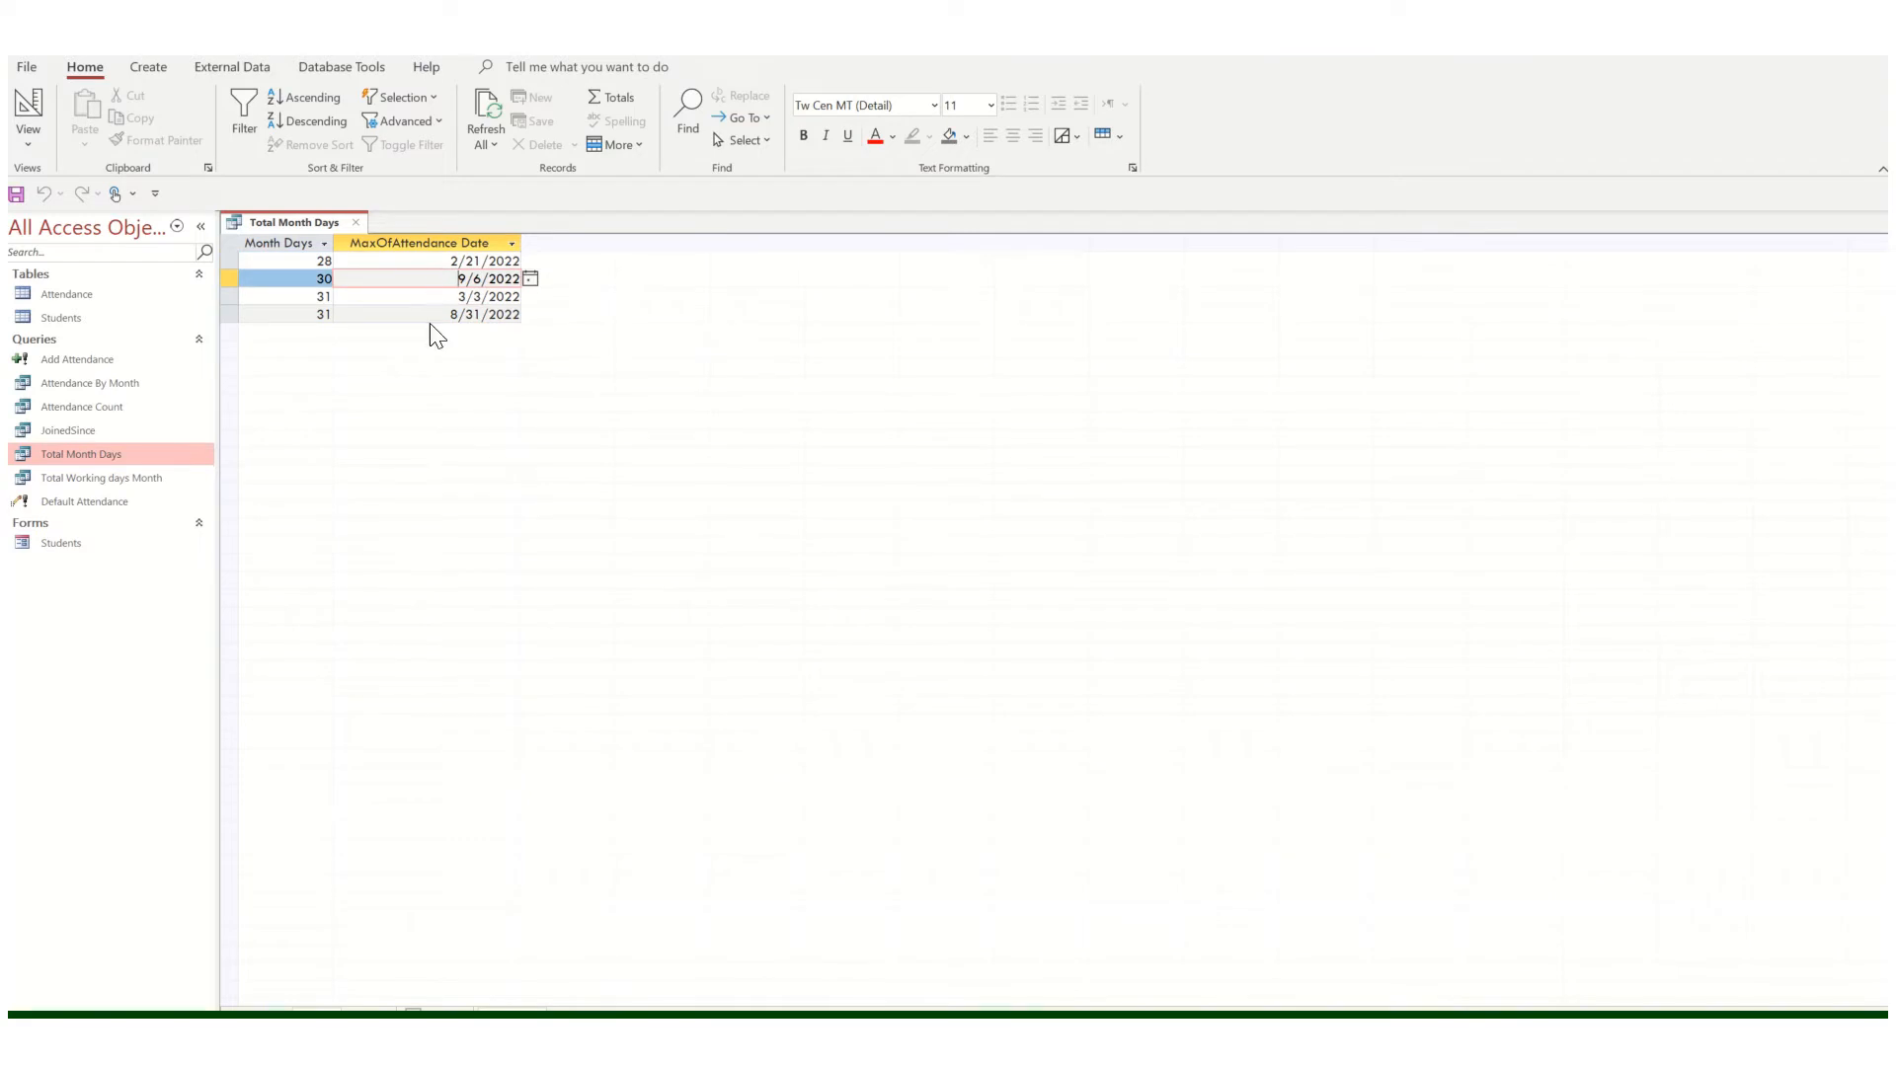
click(435, 312)
click(440, 280)
click(440, 261)
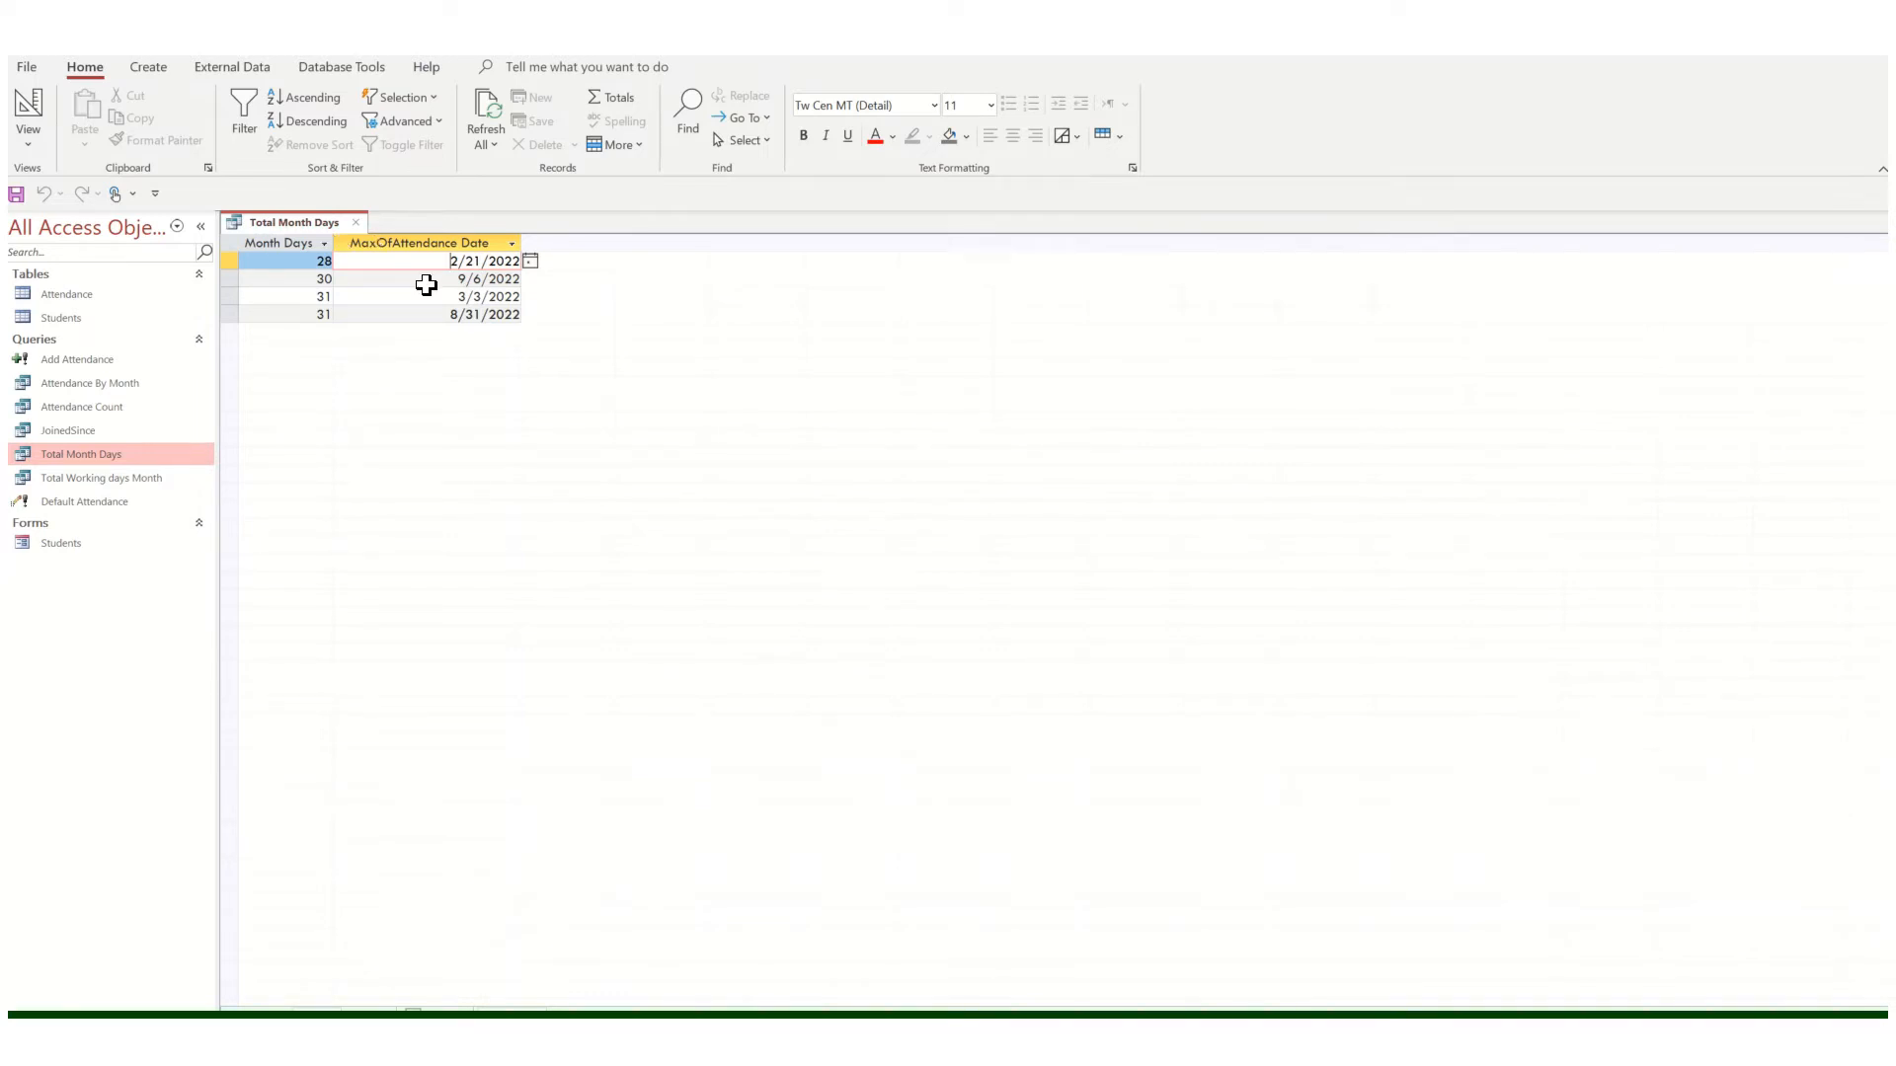
click(294, 261)
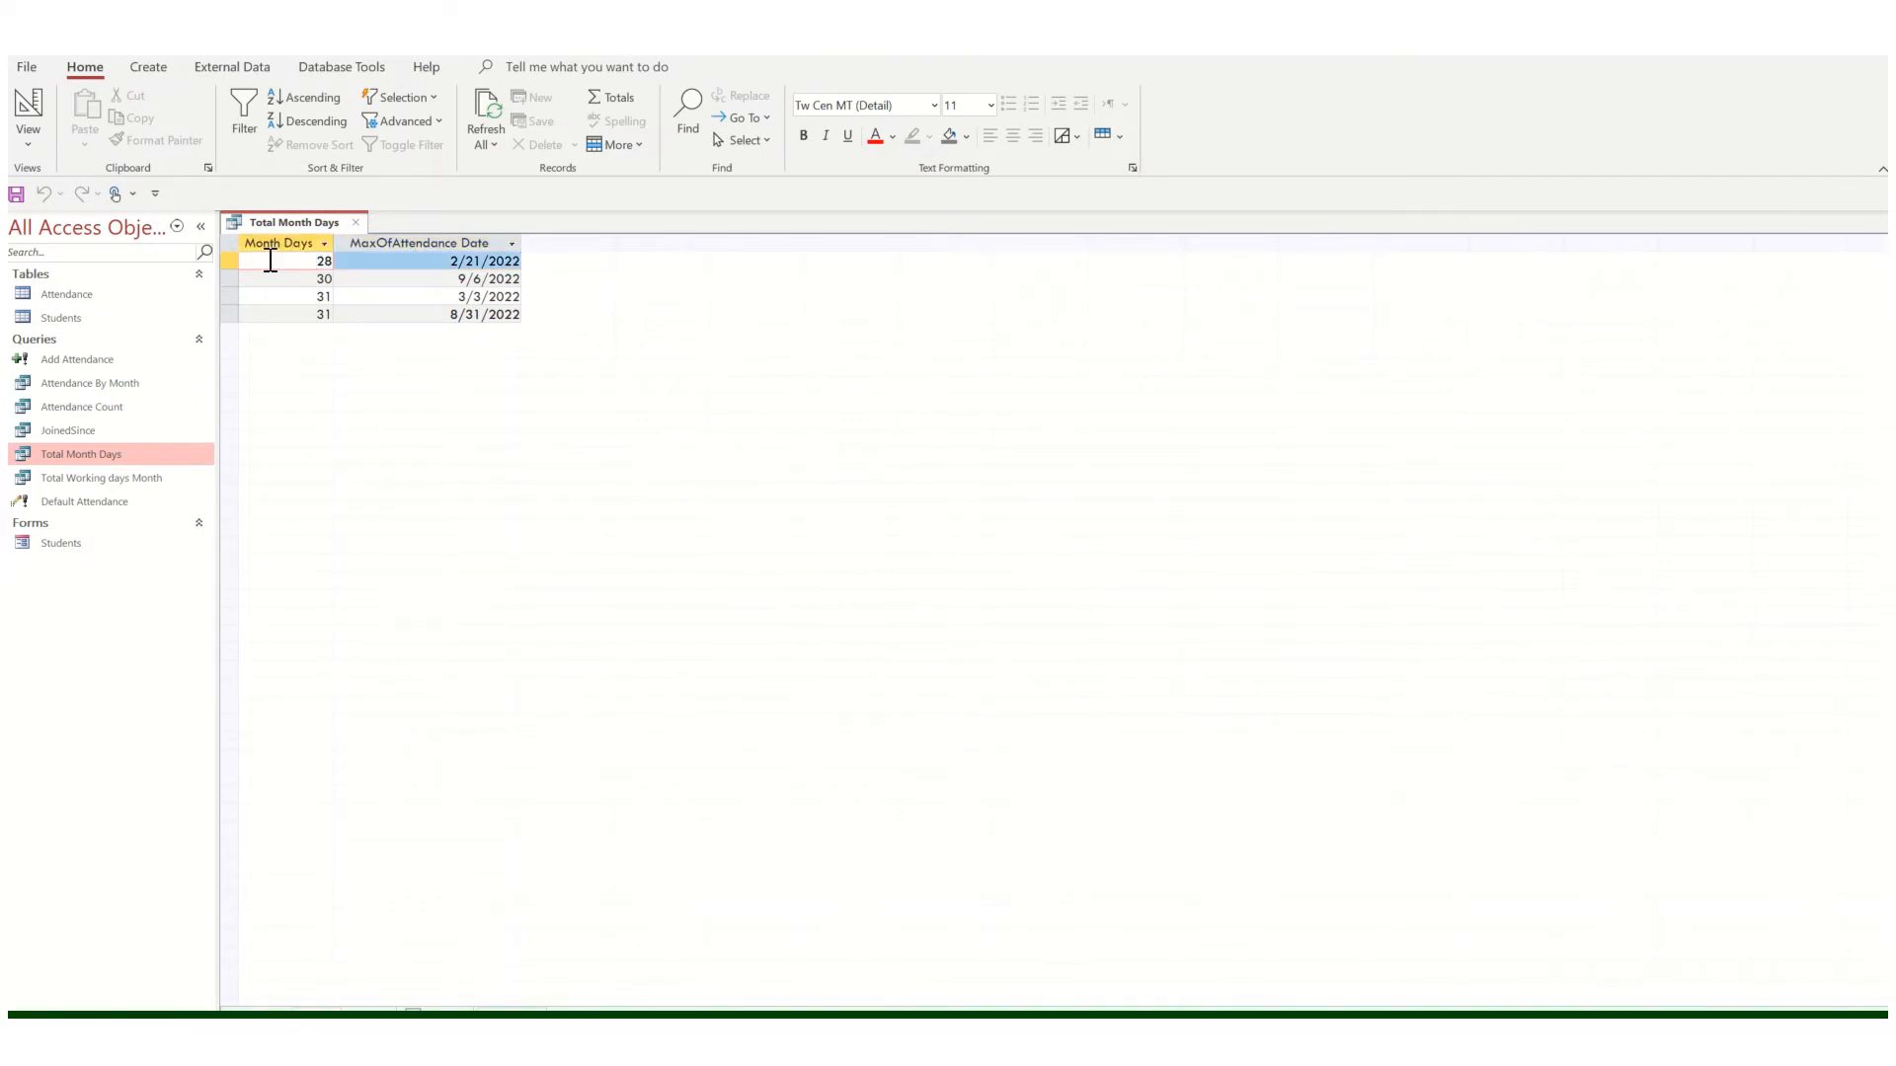
click(459, 281)
click(429, 312)
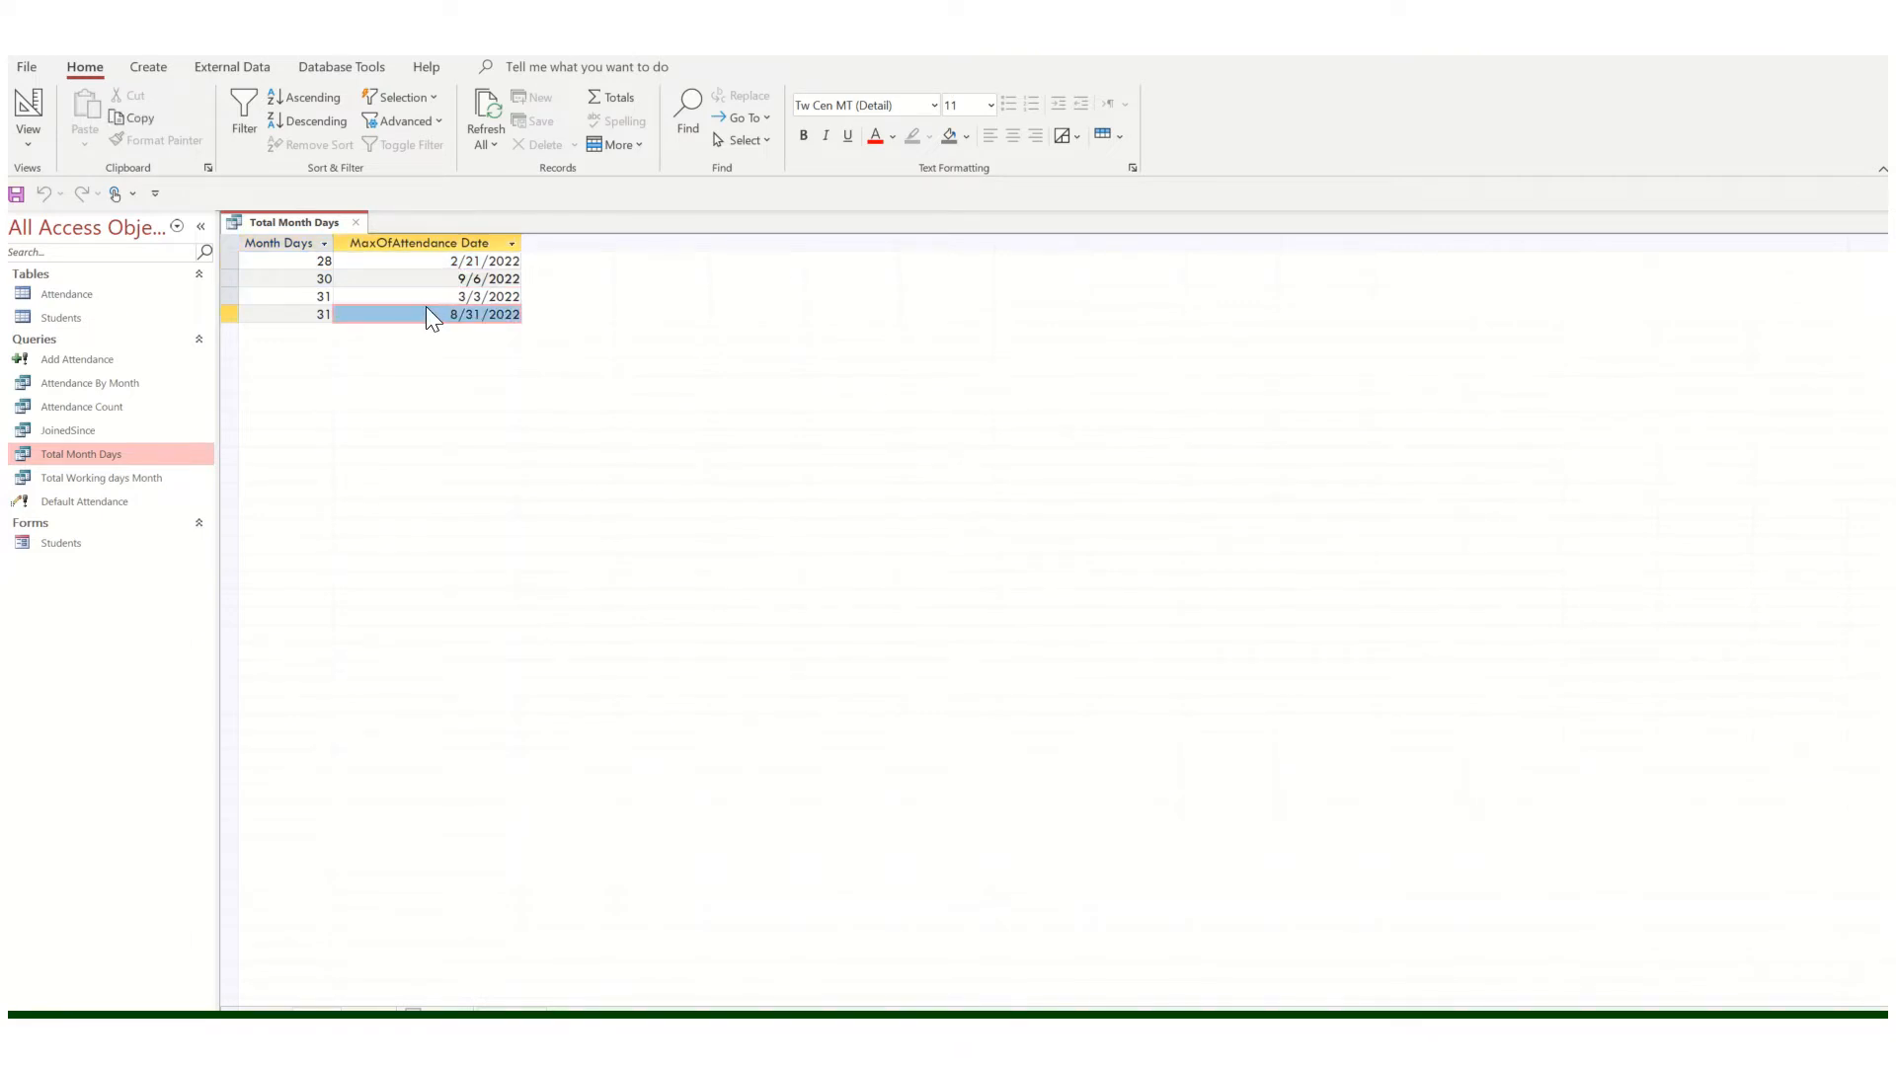
Examine the Total Month Days query's design, including its totals settings and the full DatePart grouping expression.
right_click(282, 223)
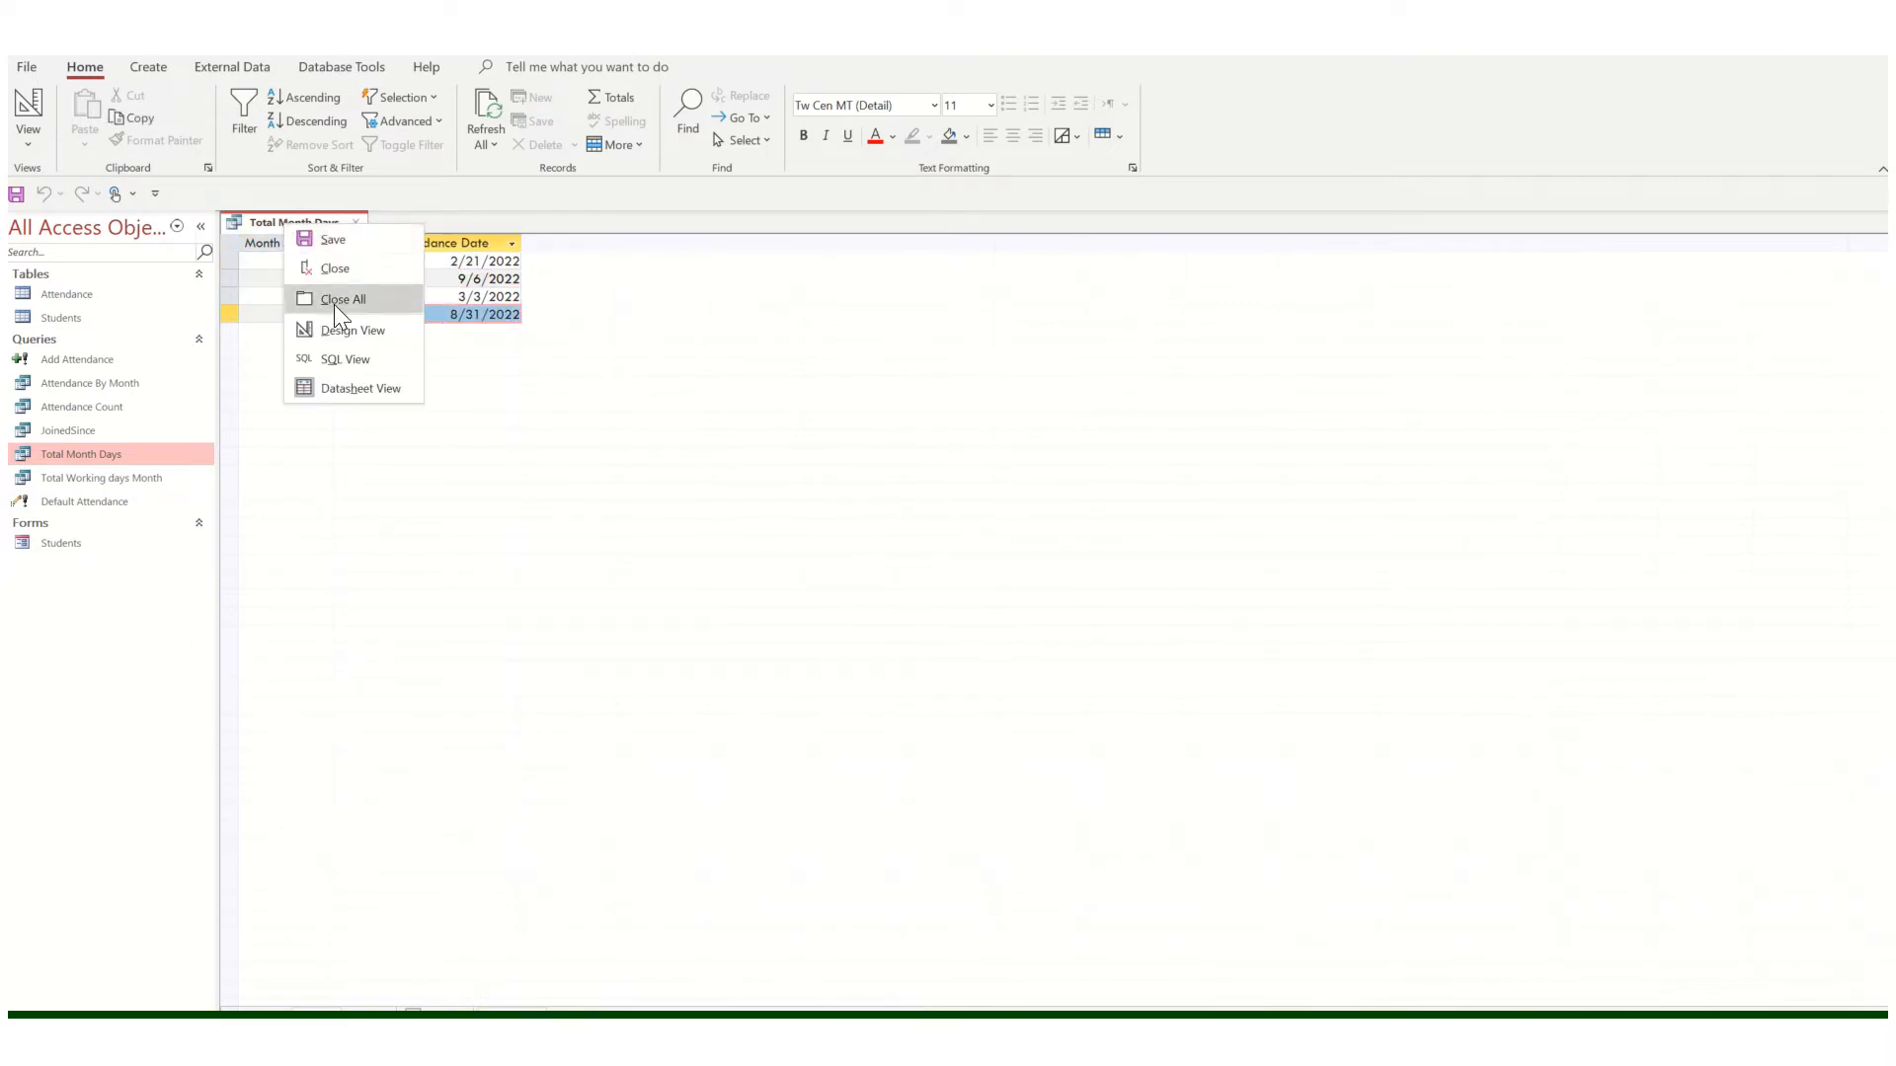
click(345, 327)
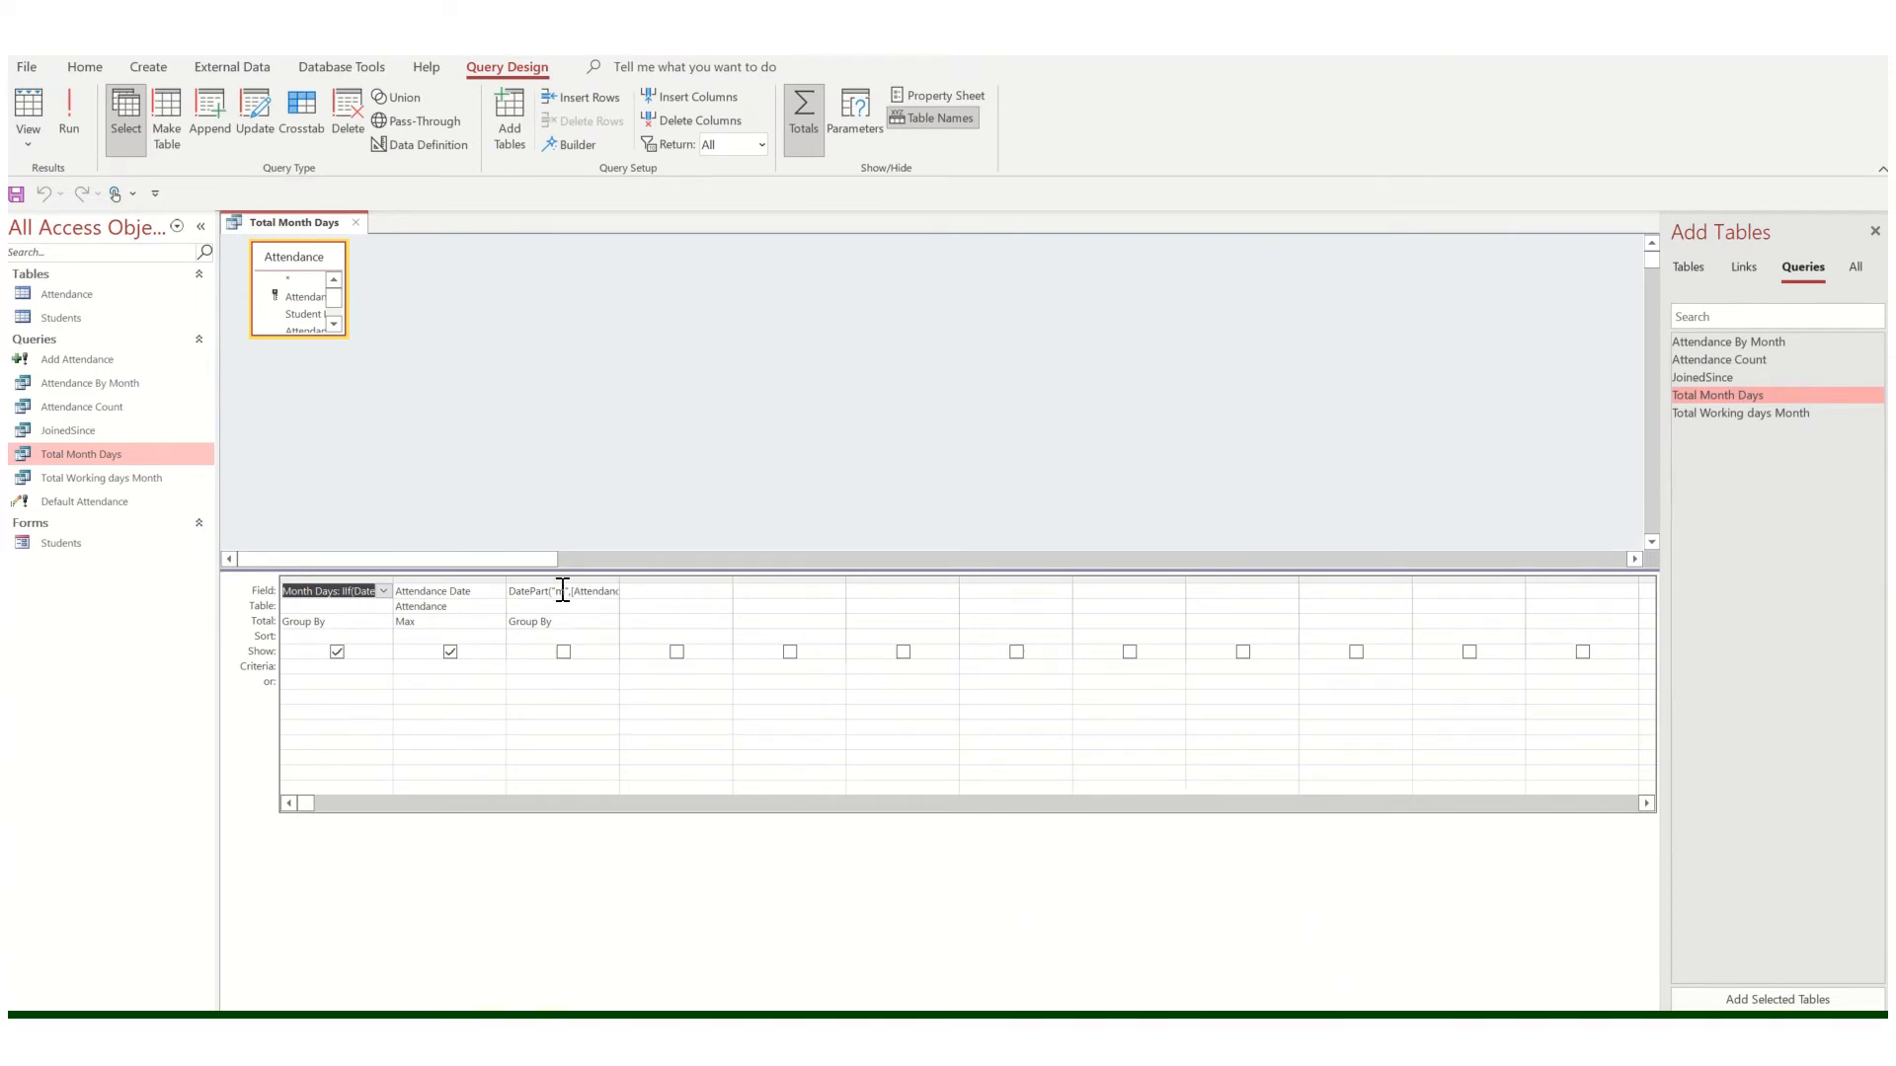
click(315, 593)
click(422, 623)
click(556, 622)
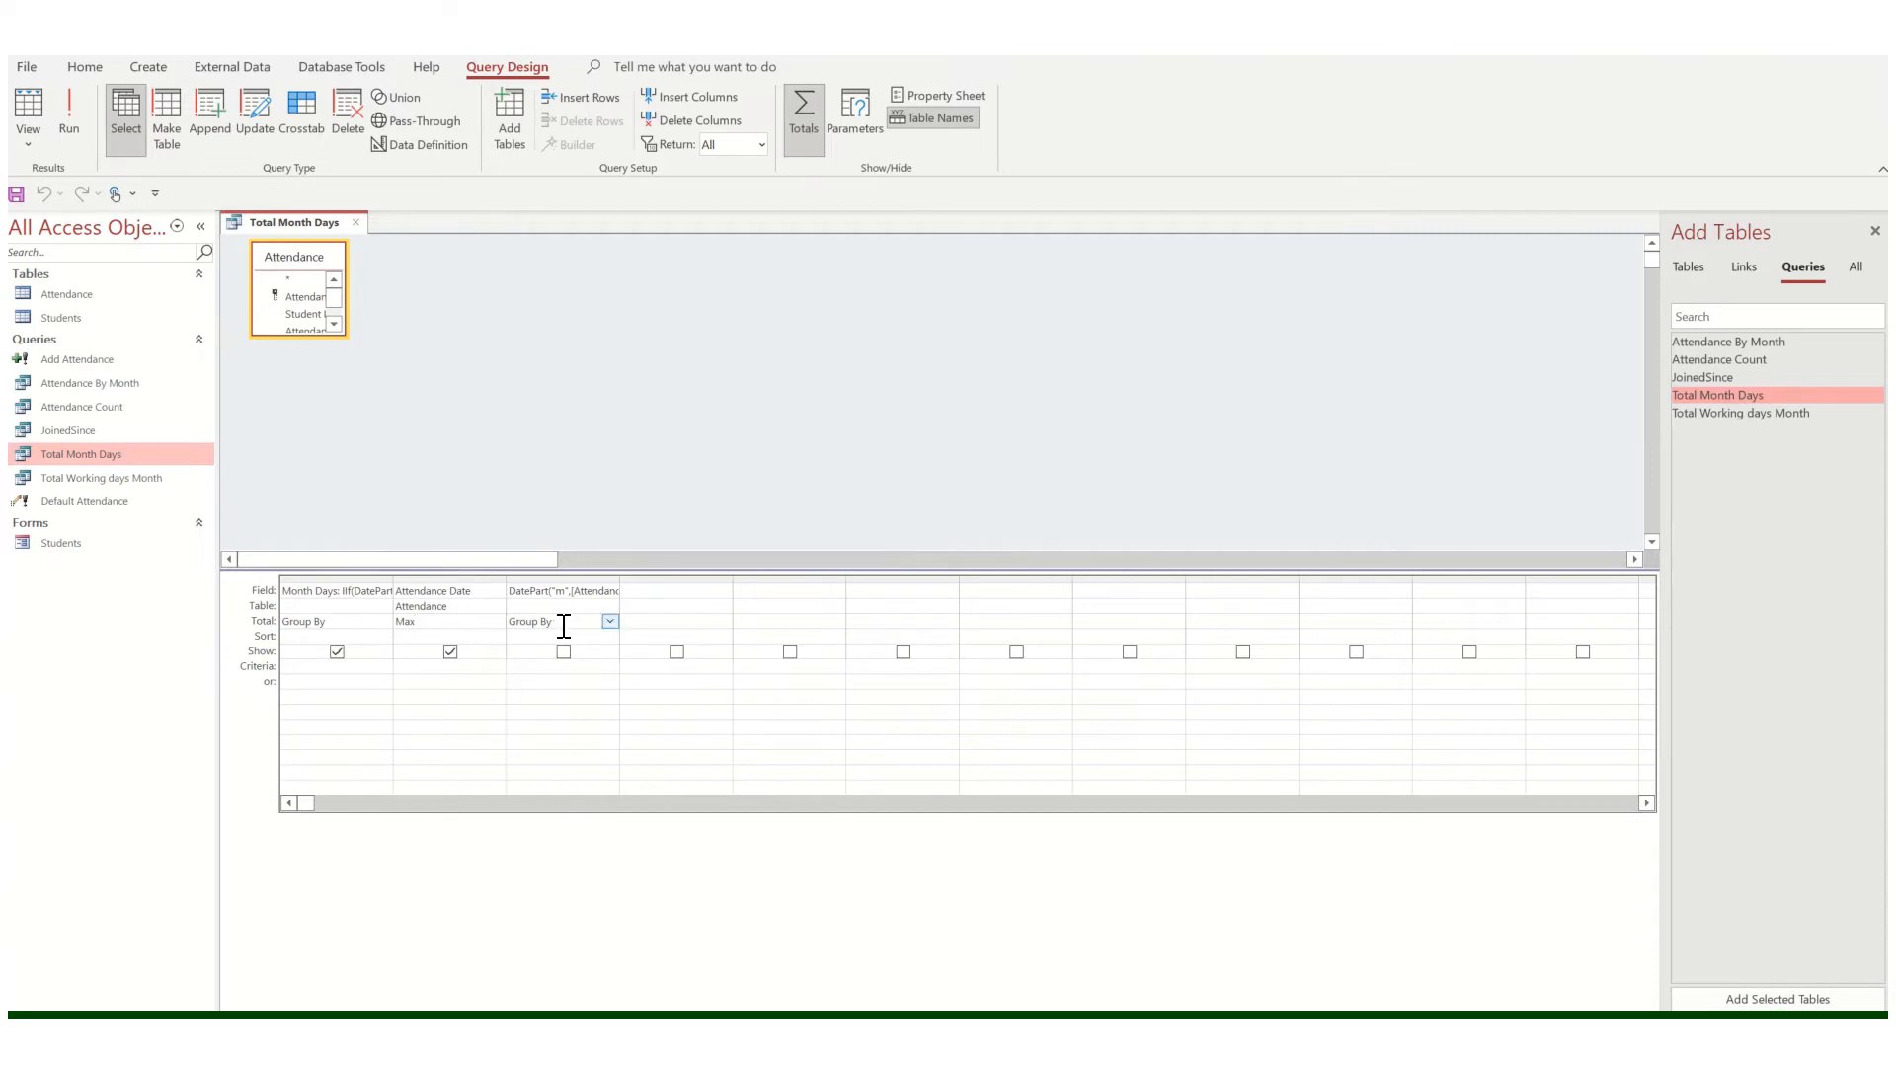
right_click(557, 591)
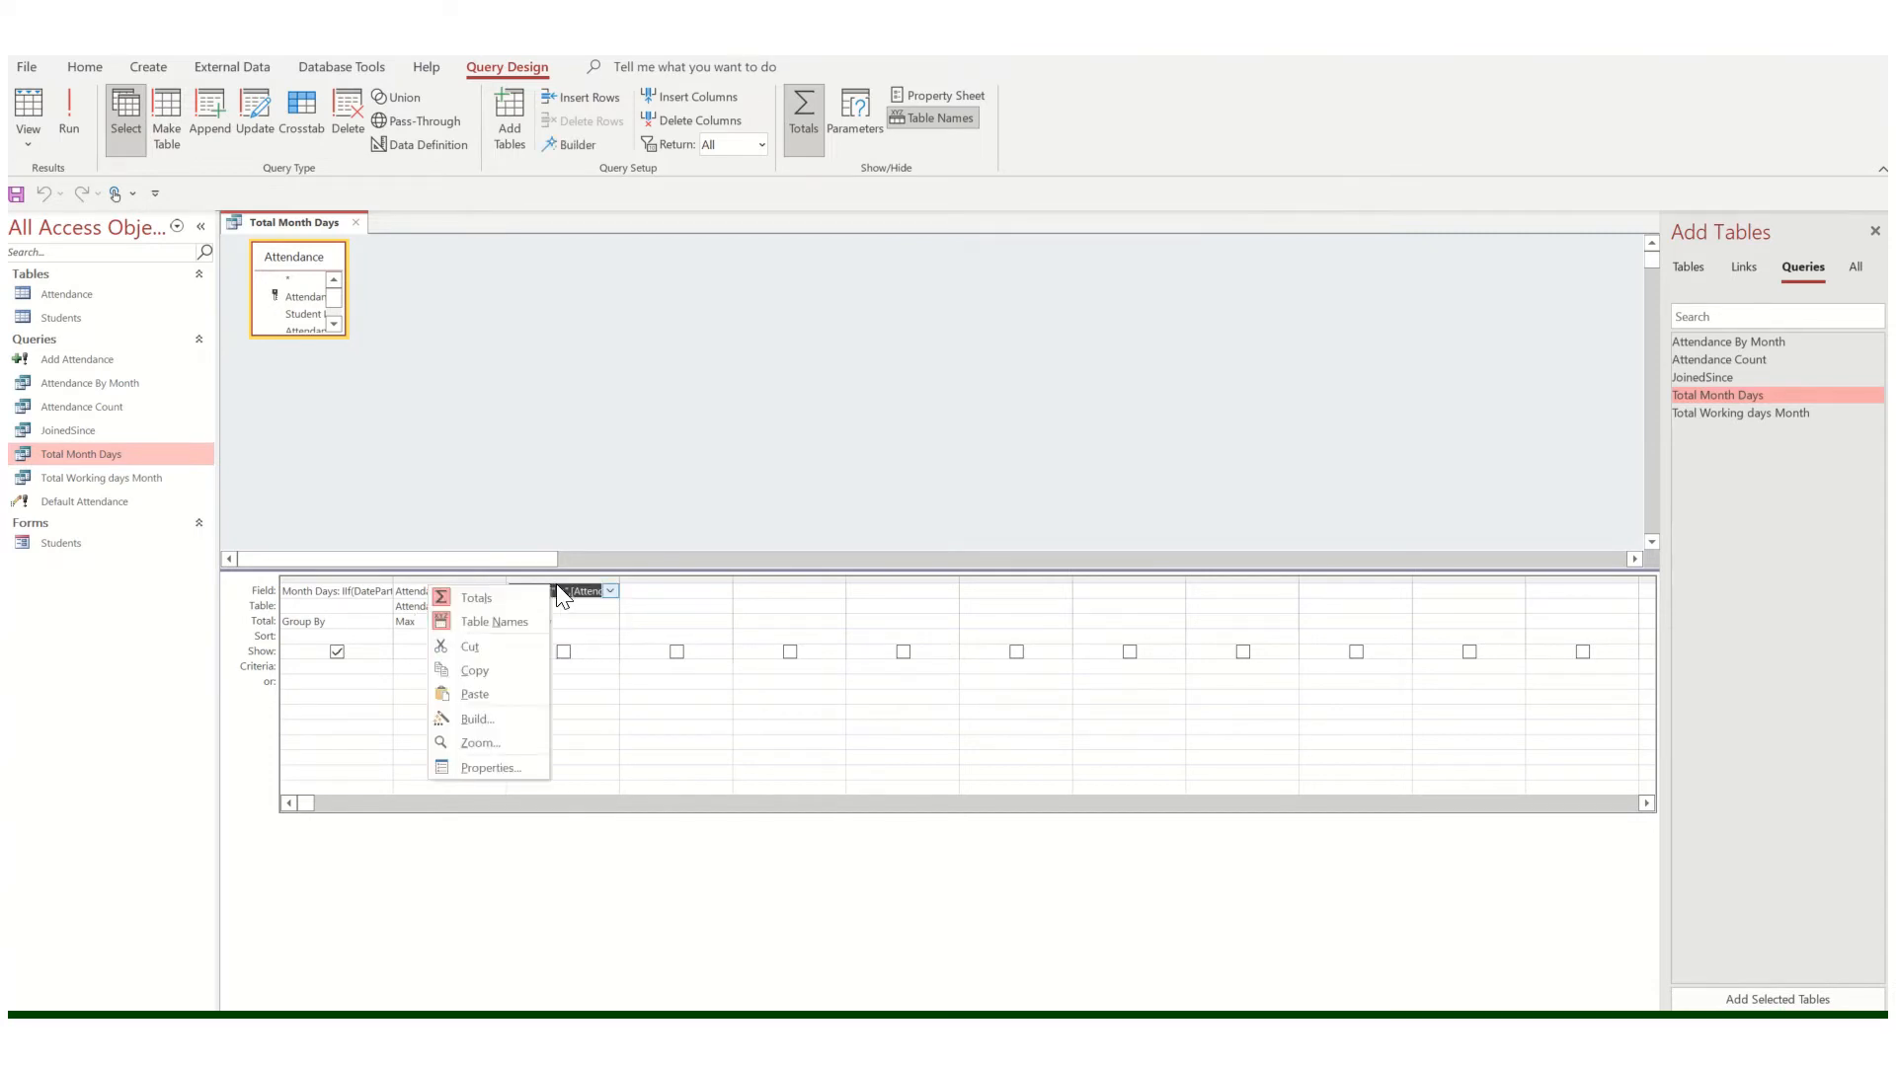
click(480, 723)
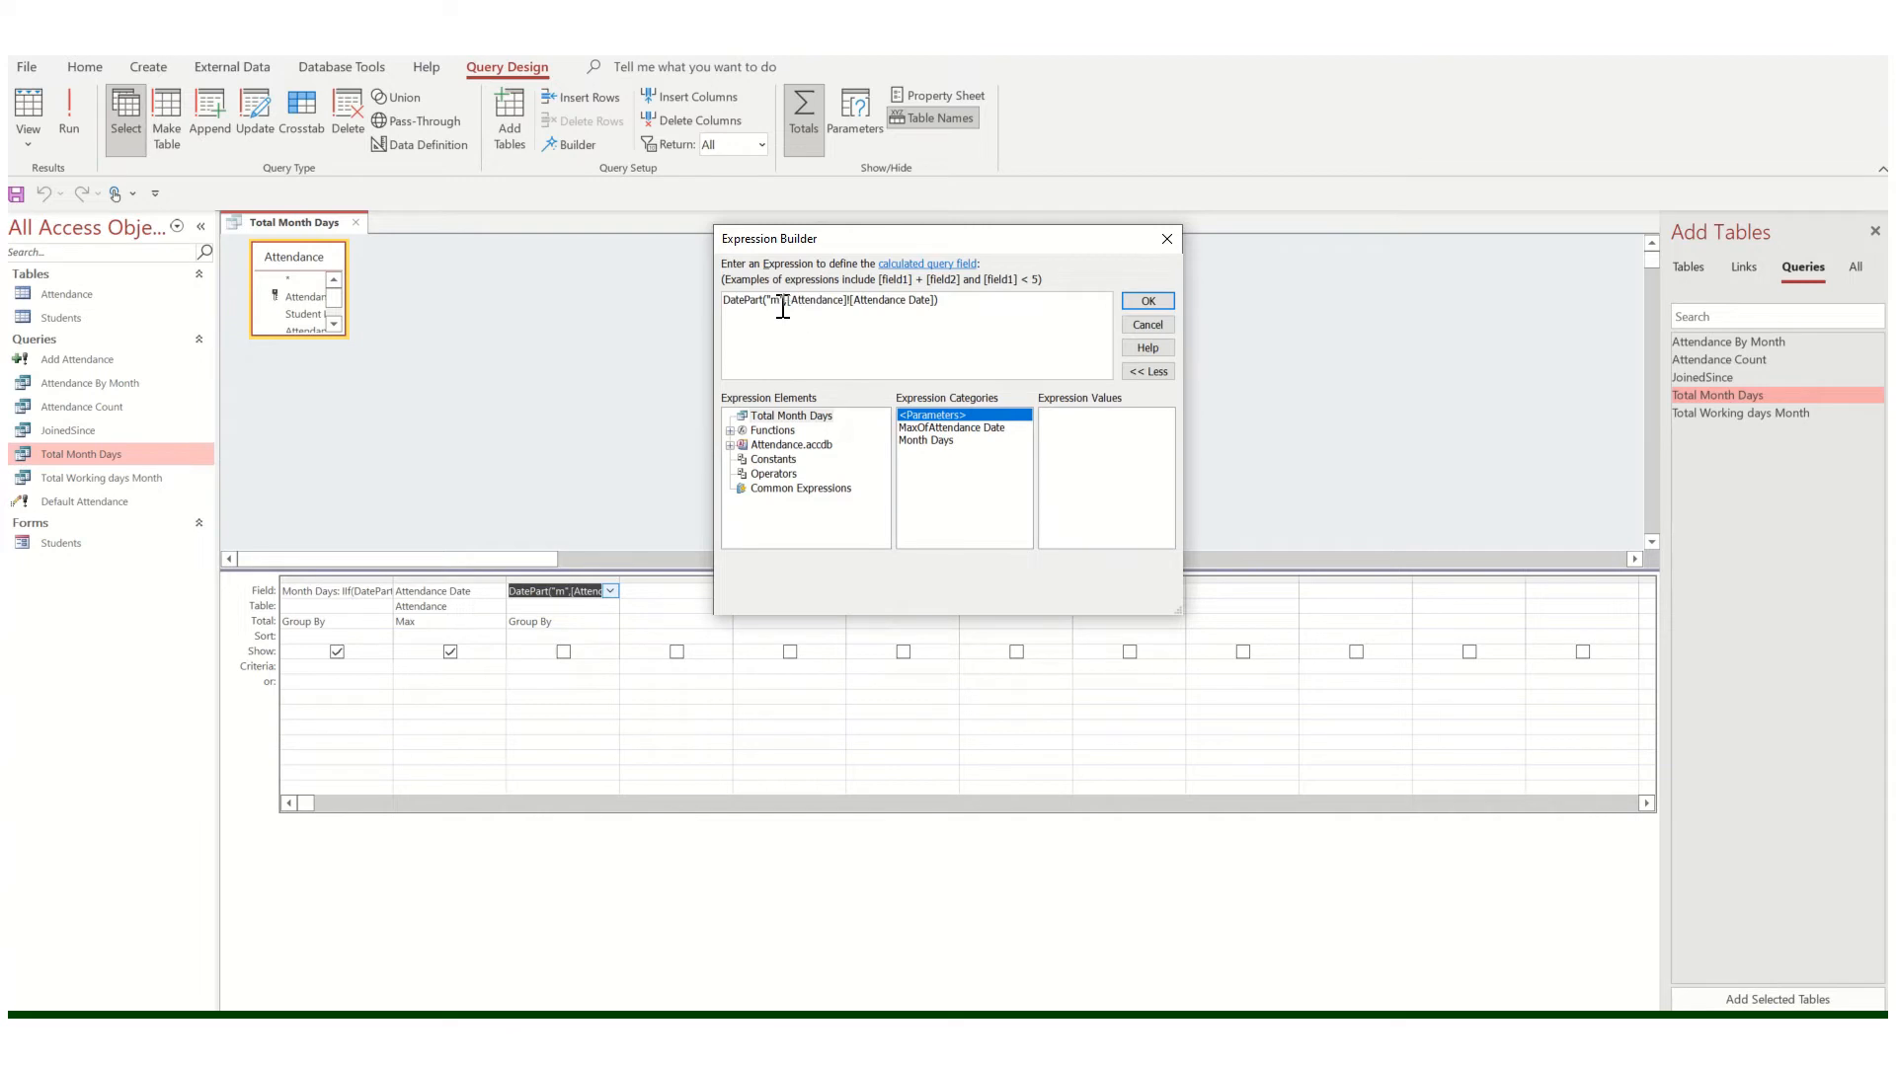
click(1172, 236)
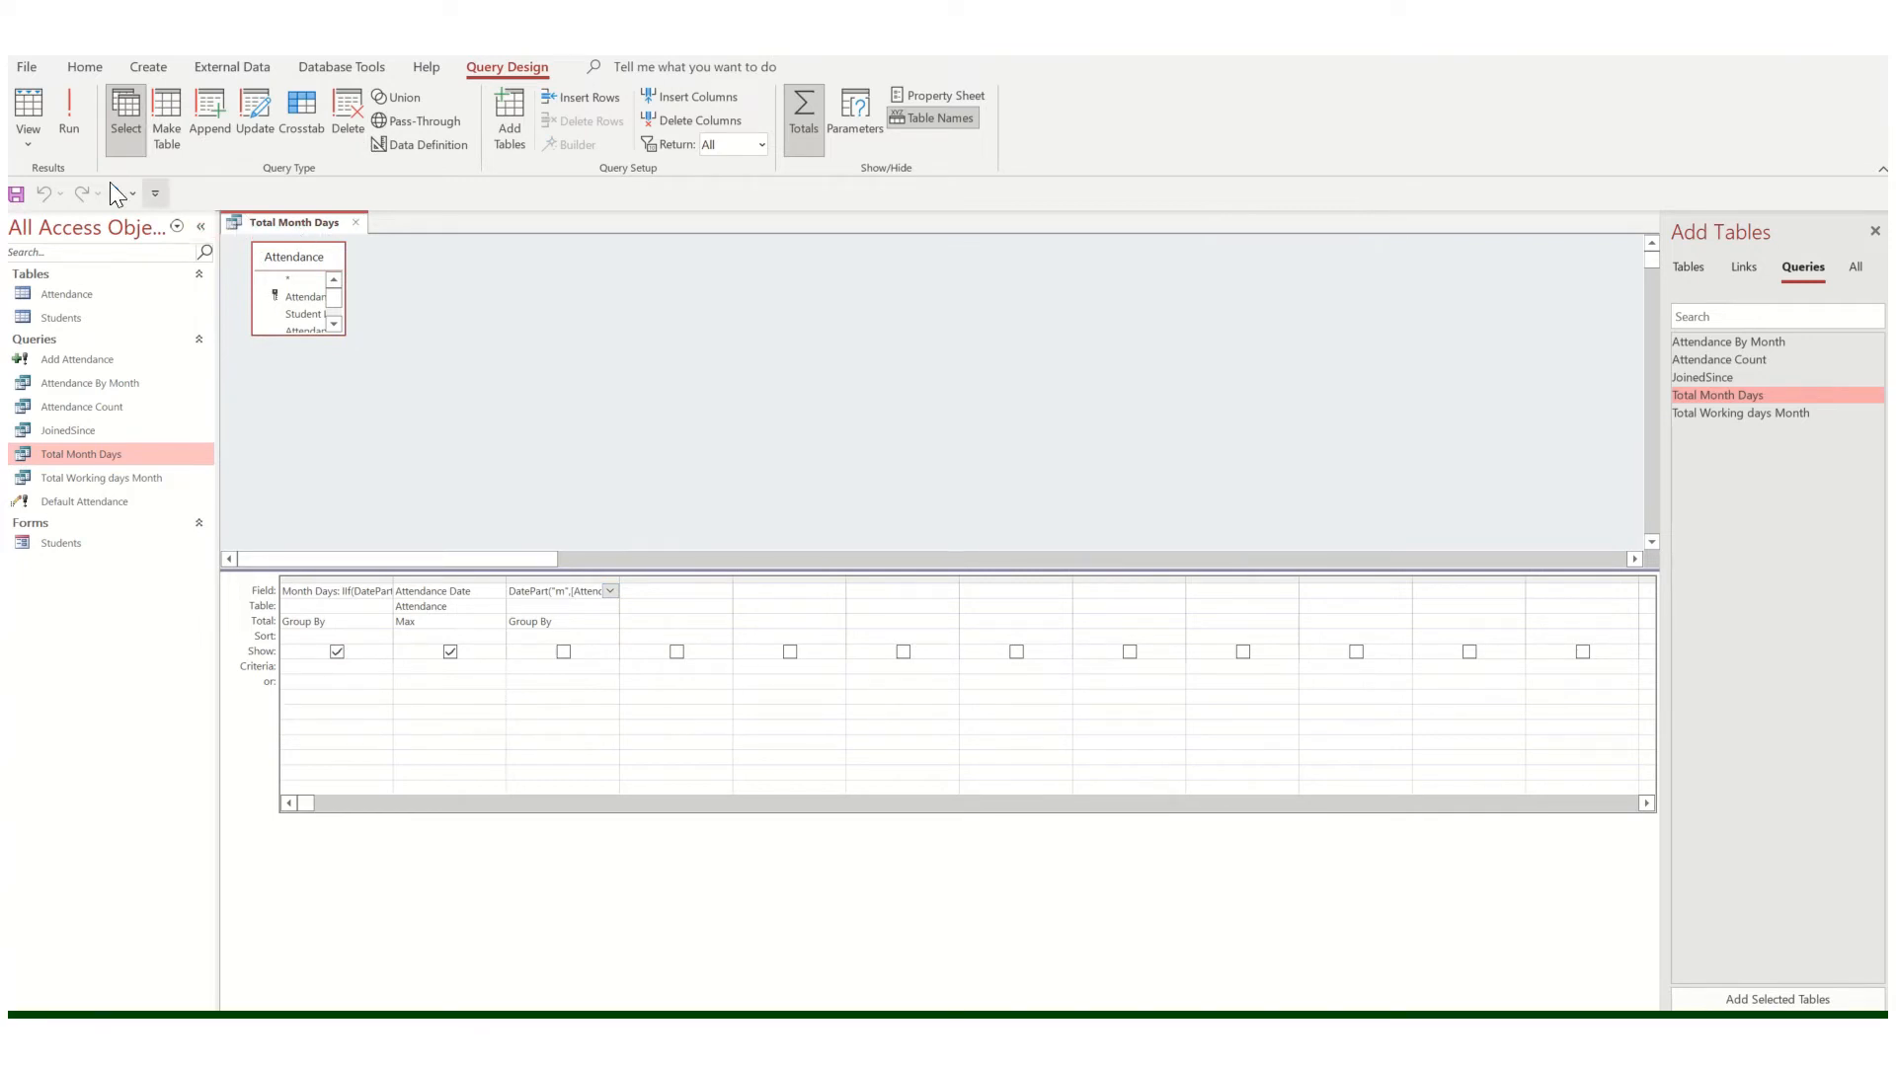
Open the Total Month Days query in SQL view, and switch to the text editor's spaced-out copy of its SQL.
click(30, 144)
click(98, 237)
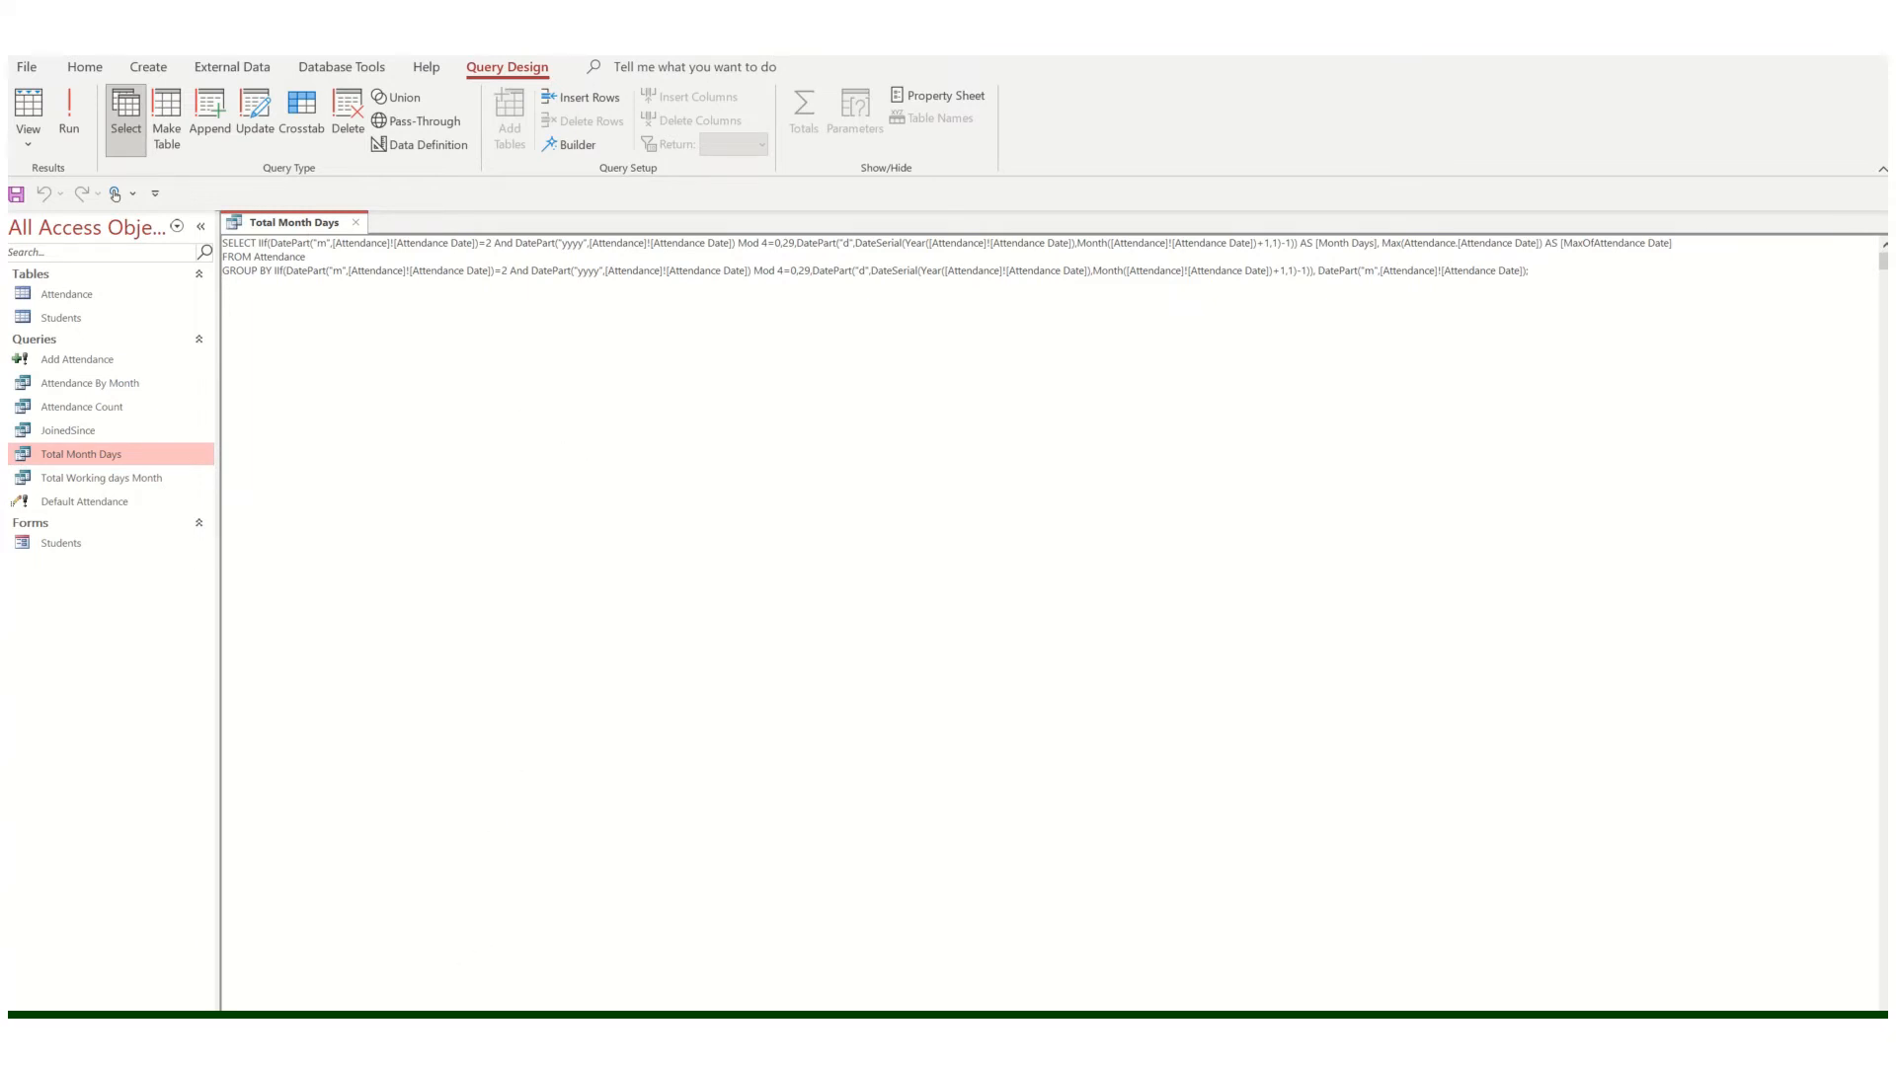
key(alt+Tab)
click(652, 682)
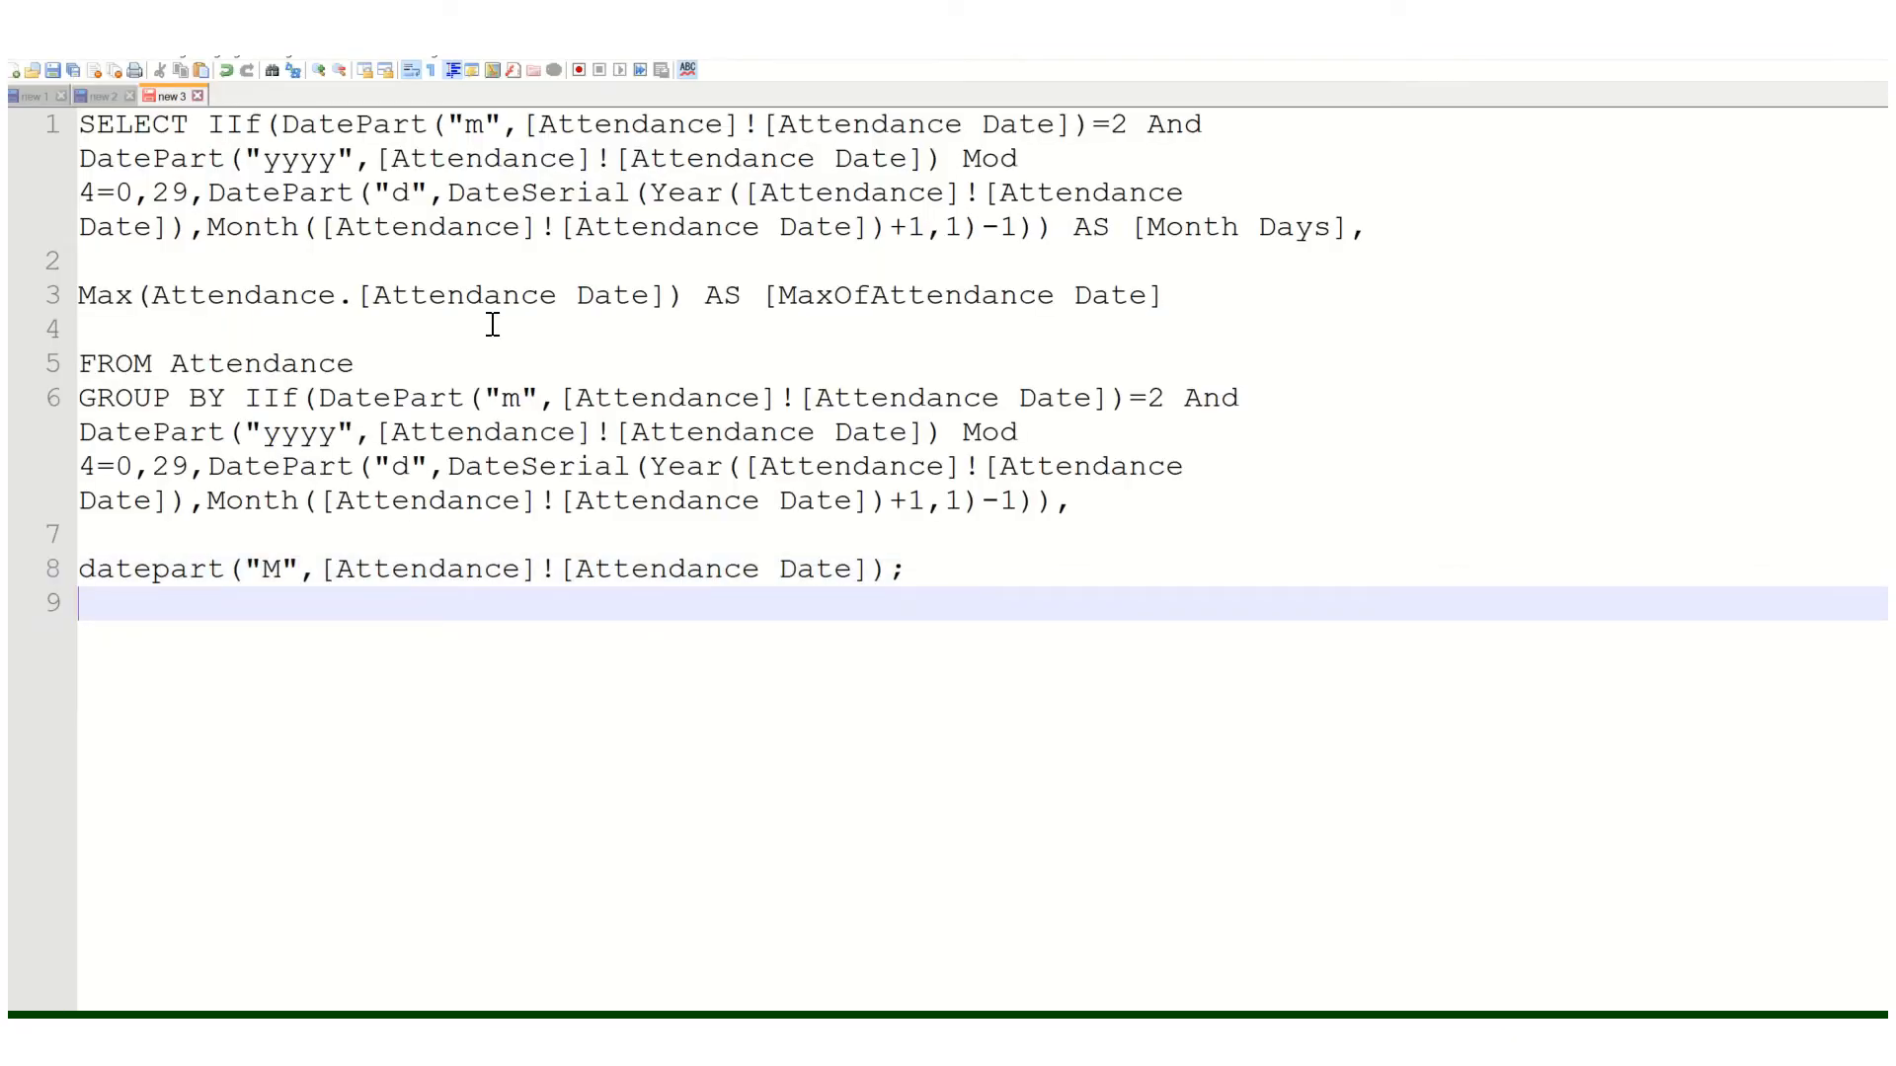
click(471, 366)
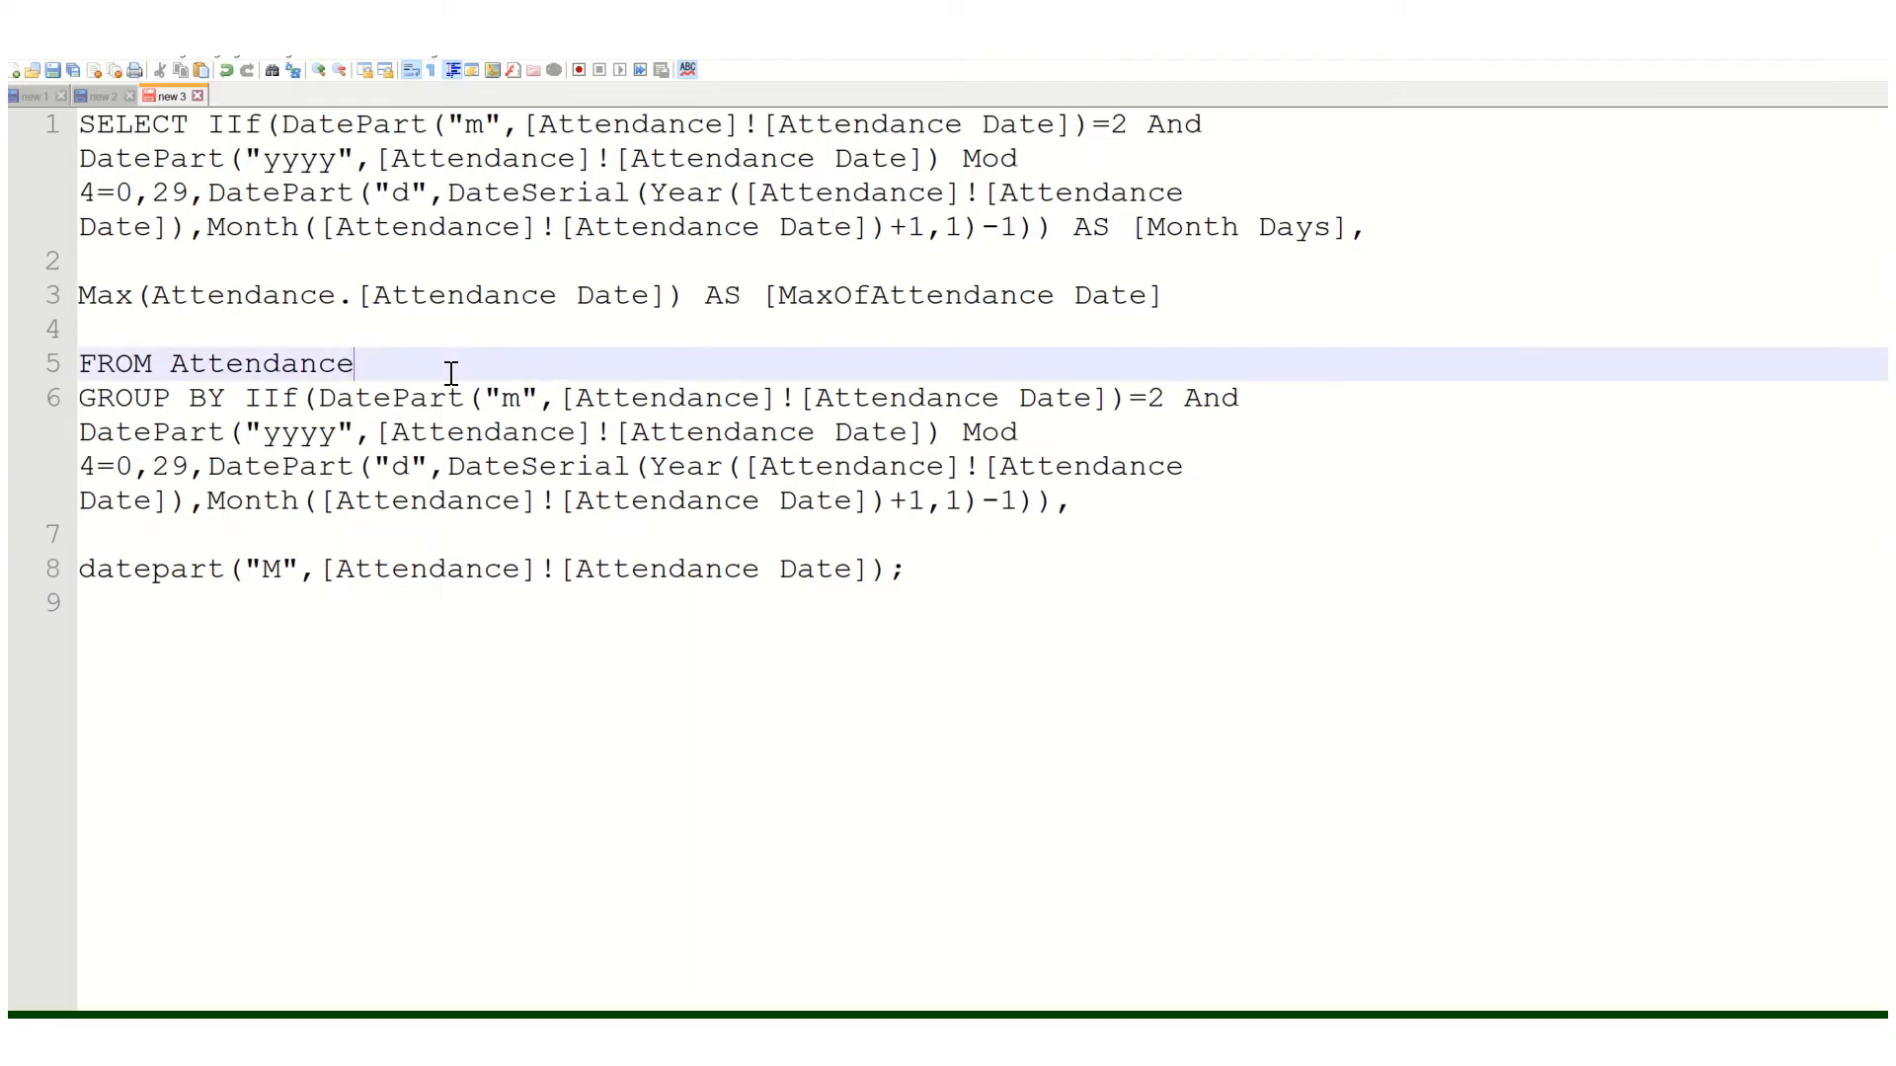
click(559, 306)
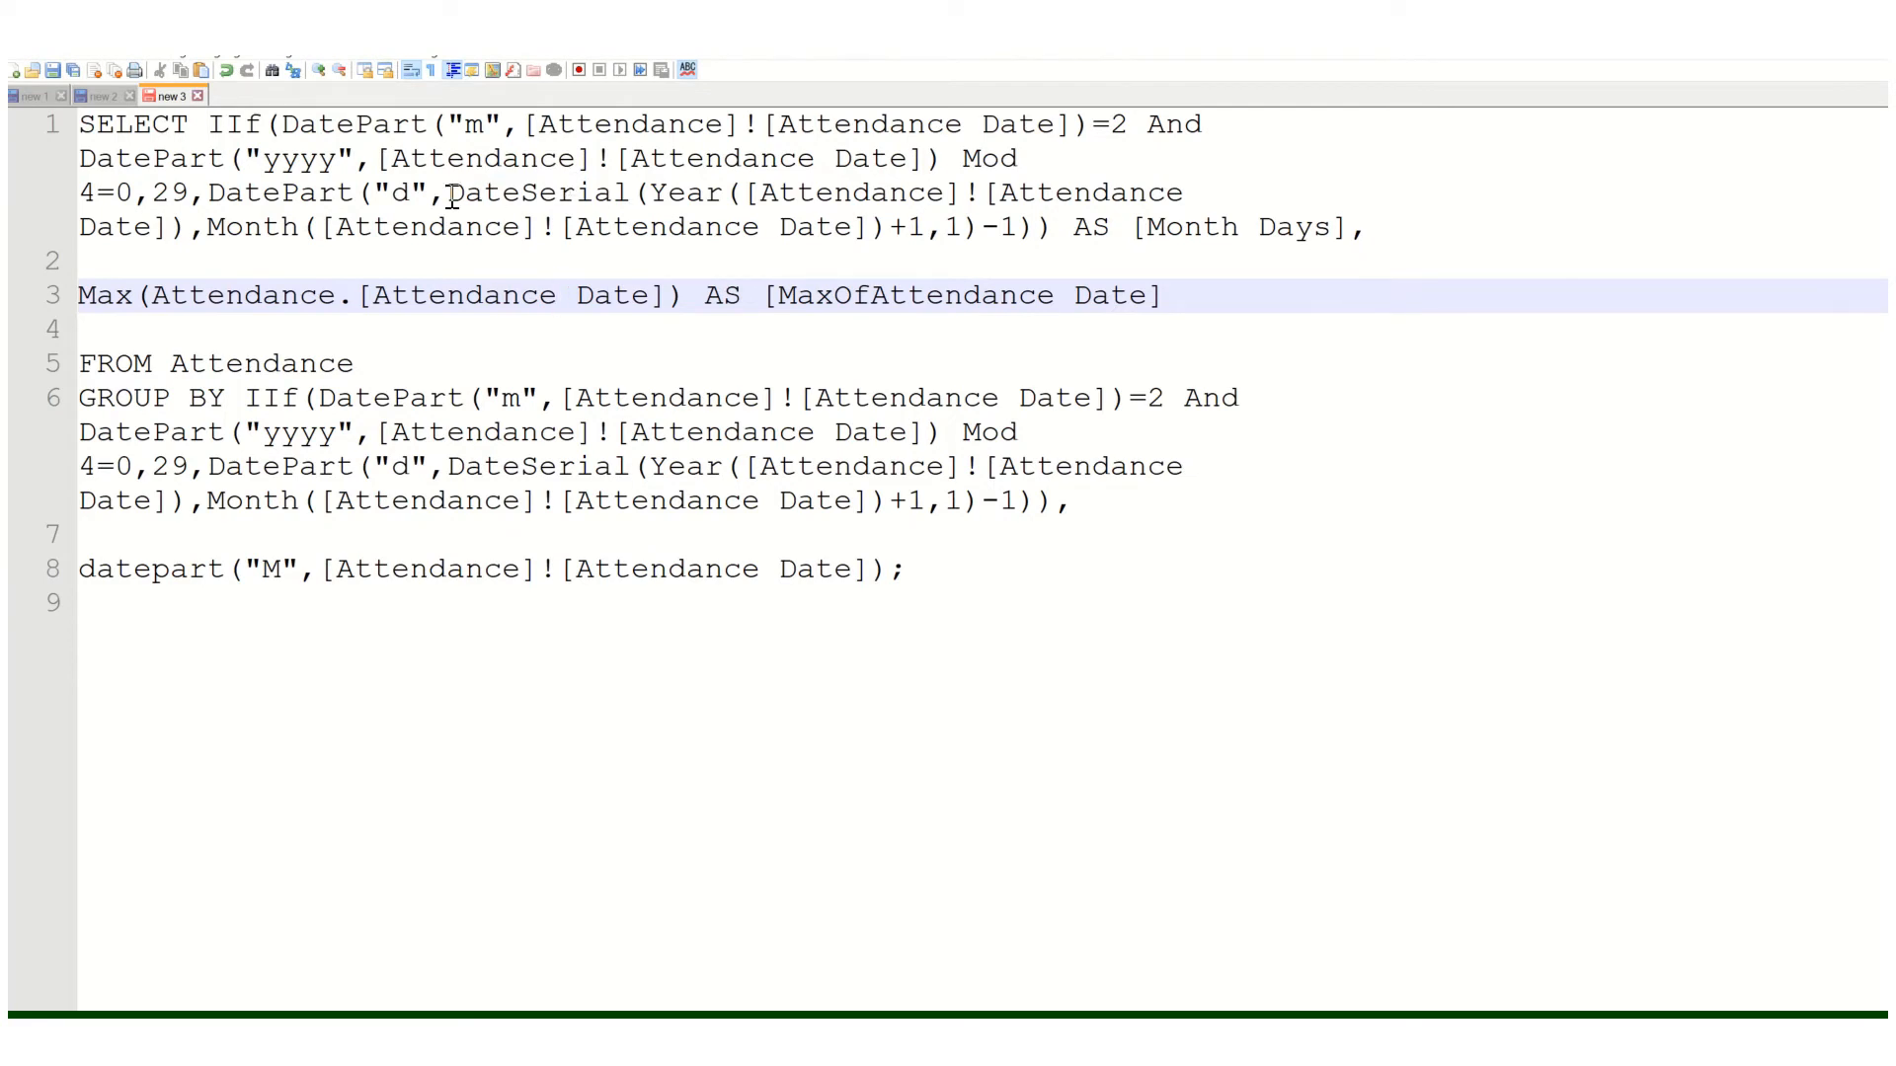
Examine the DateSerial expression in the SELECT clause, including its year, month+1 and day 1 arguments and the subtraction of 1.
drag(451, 195, 1035, 234)
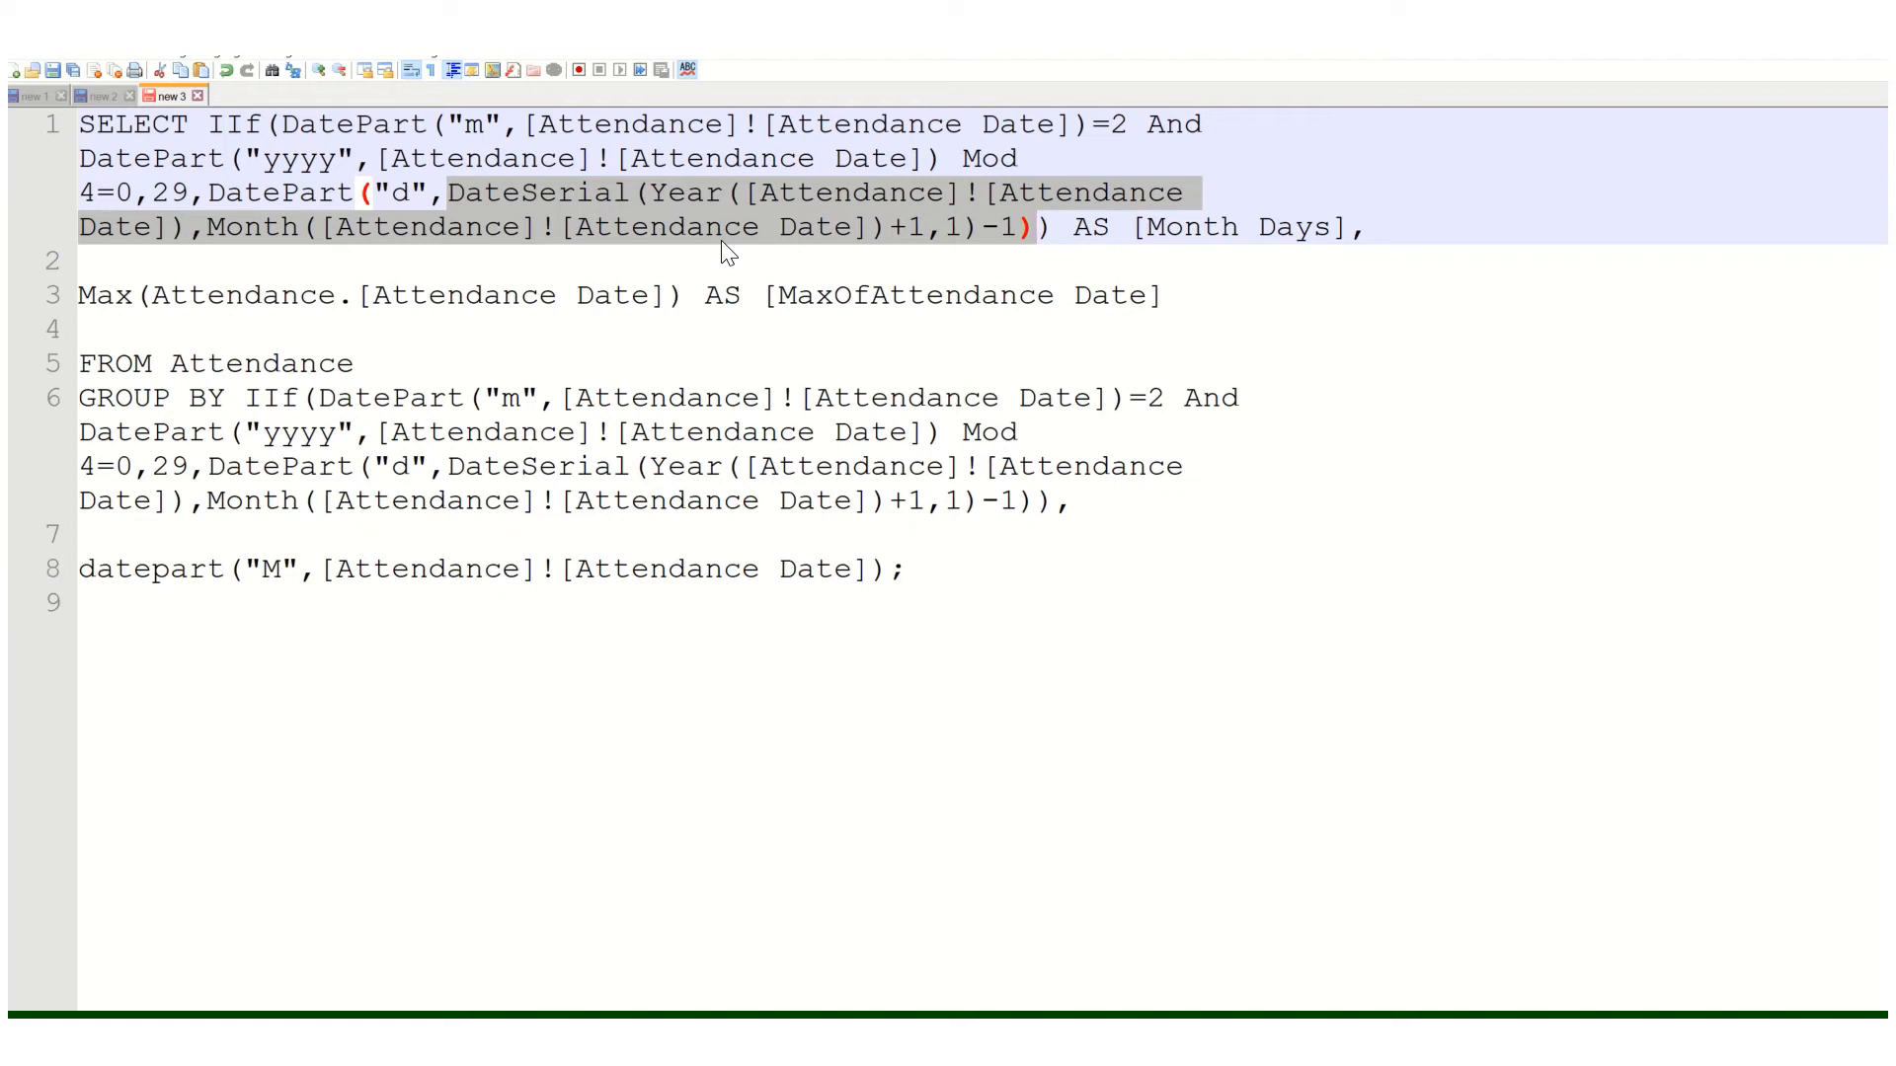
double_click(695, 198)
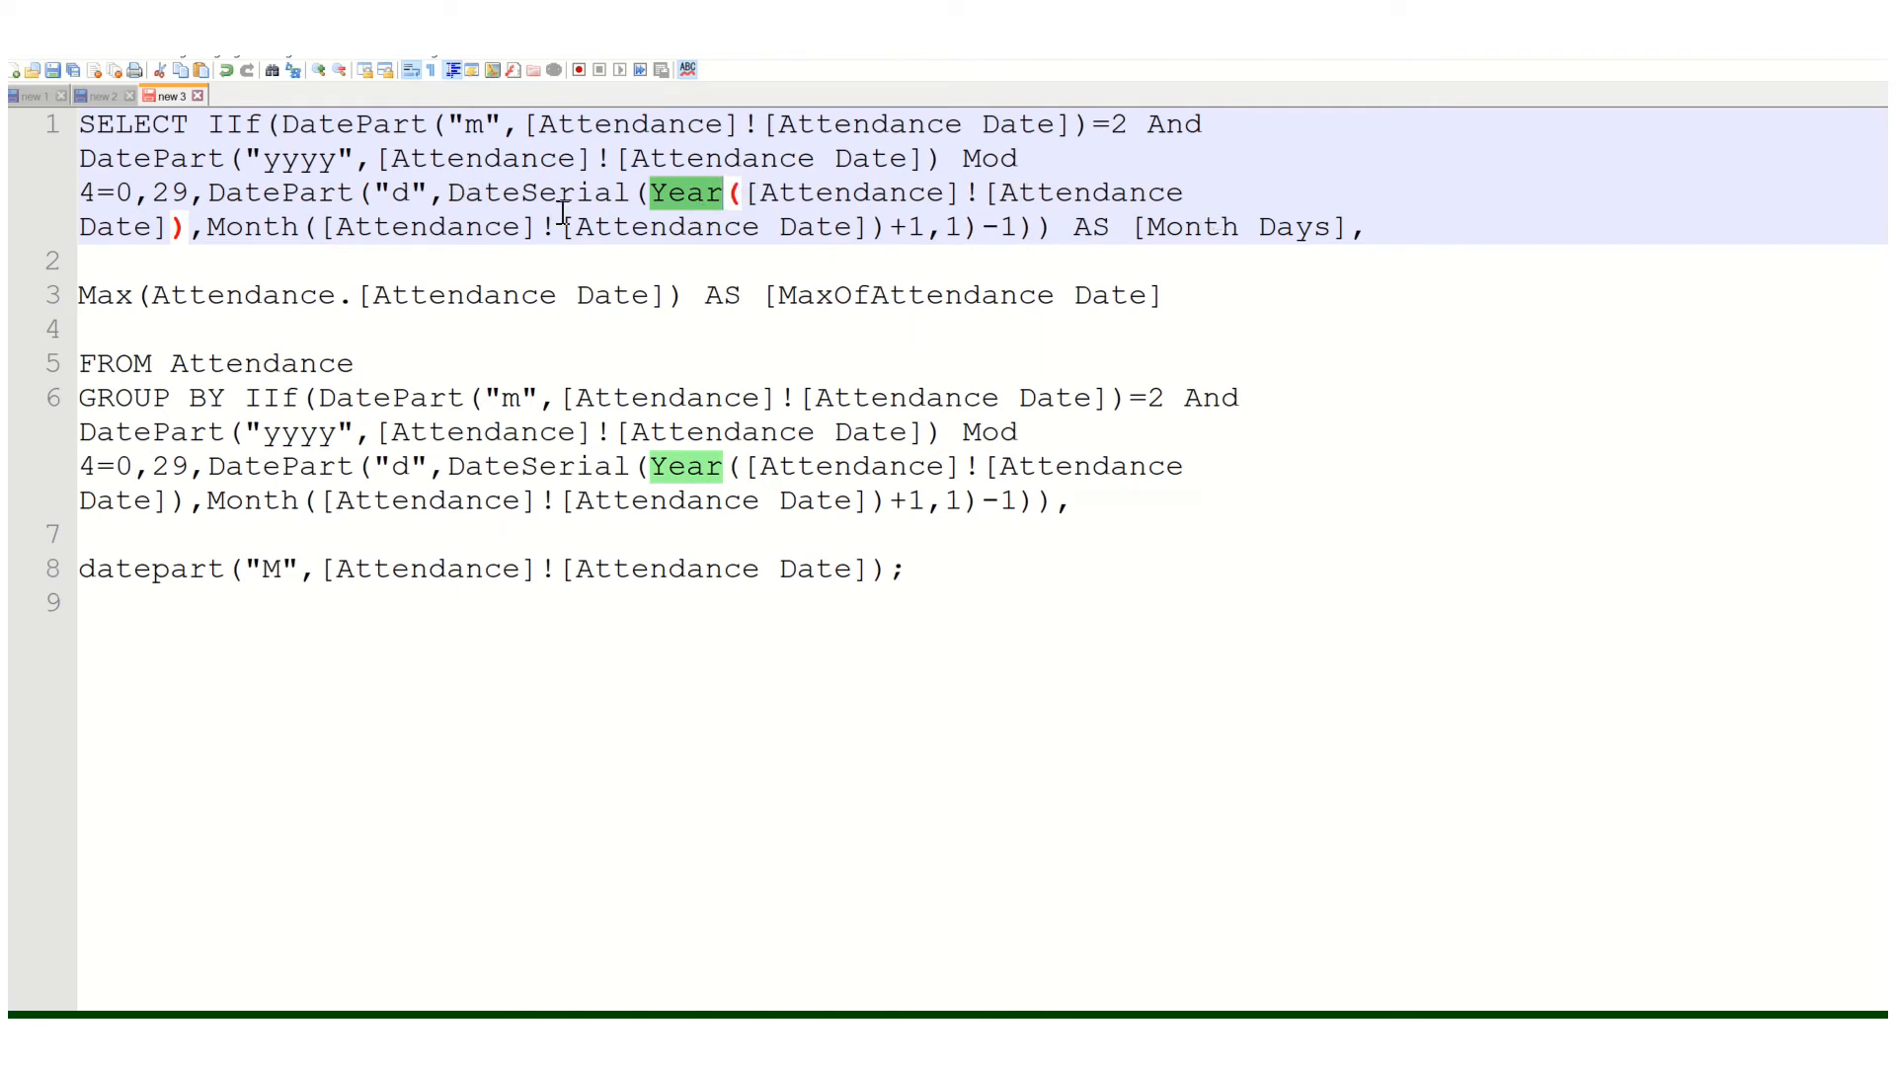
click(200, 242)
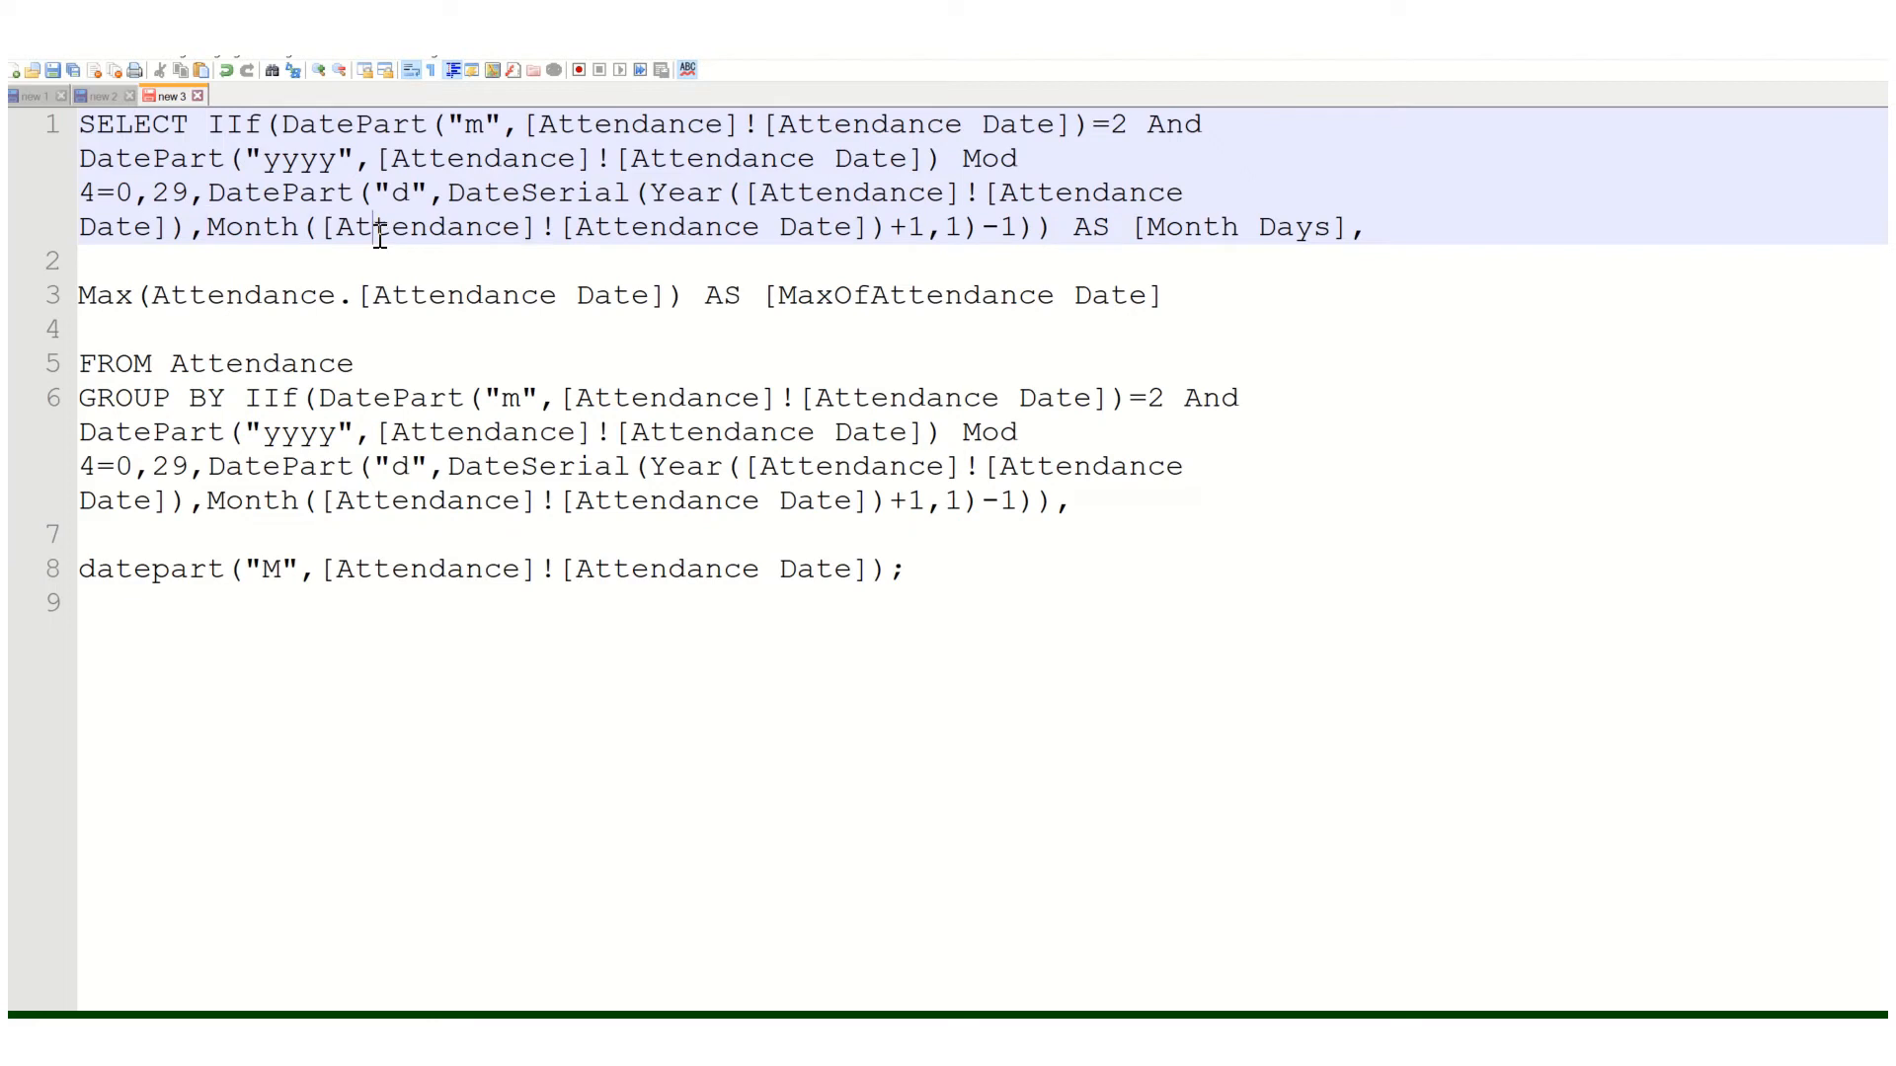
double_click(655, 229)
click(825, 239)
double_click(252, 226)
click(890, 235)
click(957, 230)
click(796, 198)
double_click(953, 230)
click(905, 262)
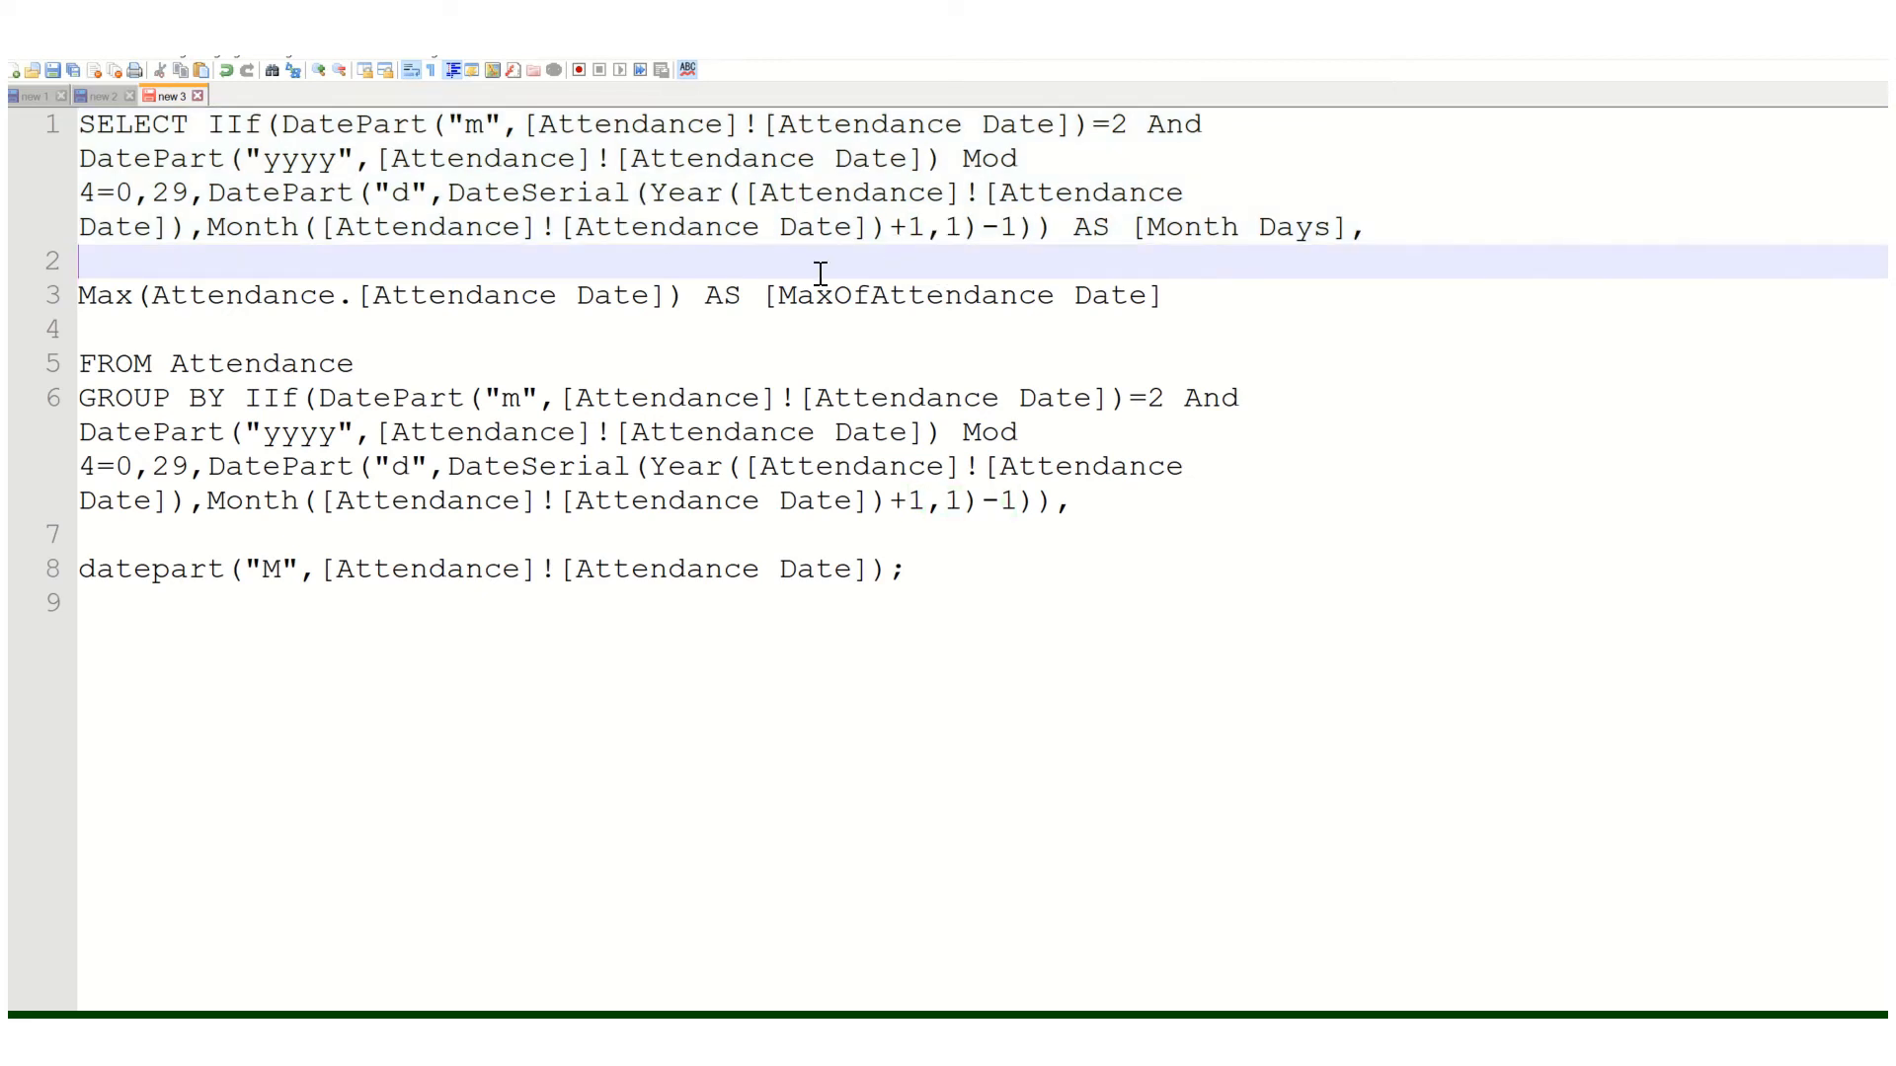
Review the query's Max(Attendance Date) column, its FROM Attendance clause and the GROUP BY expressions down to the final datepart.
click(1304, 188)
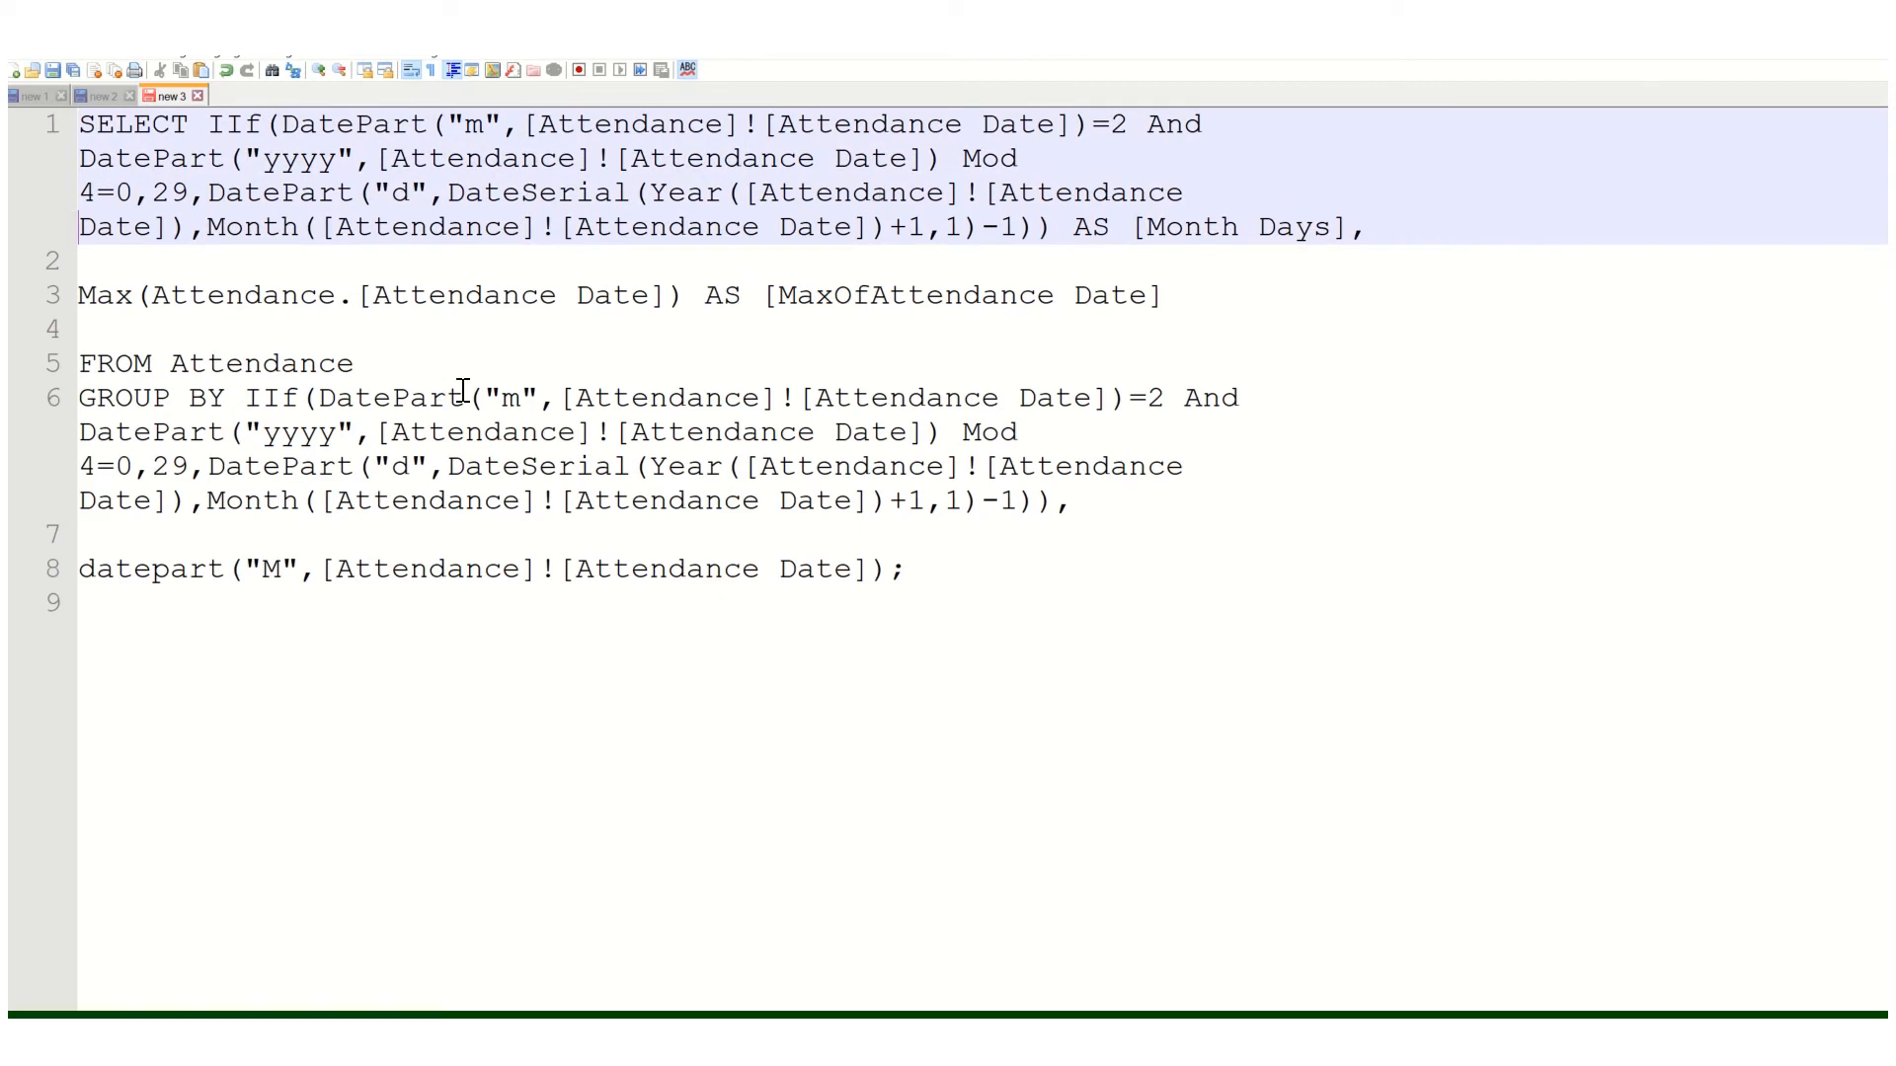
click(365, 282)
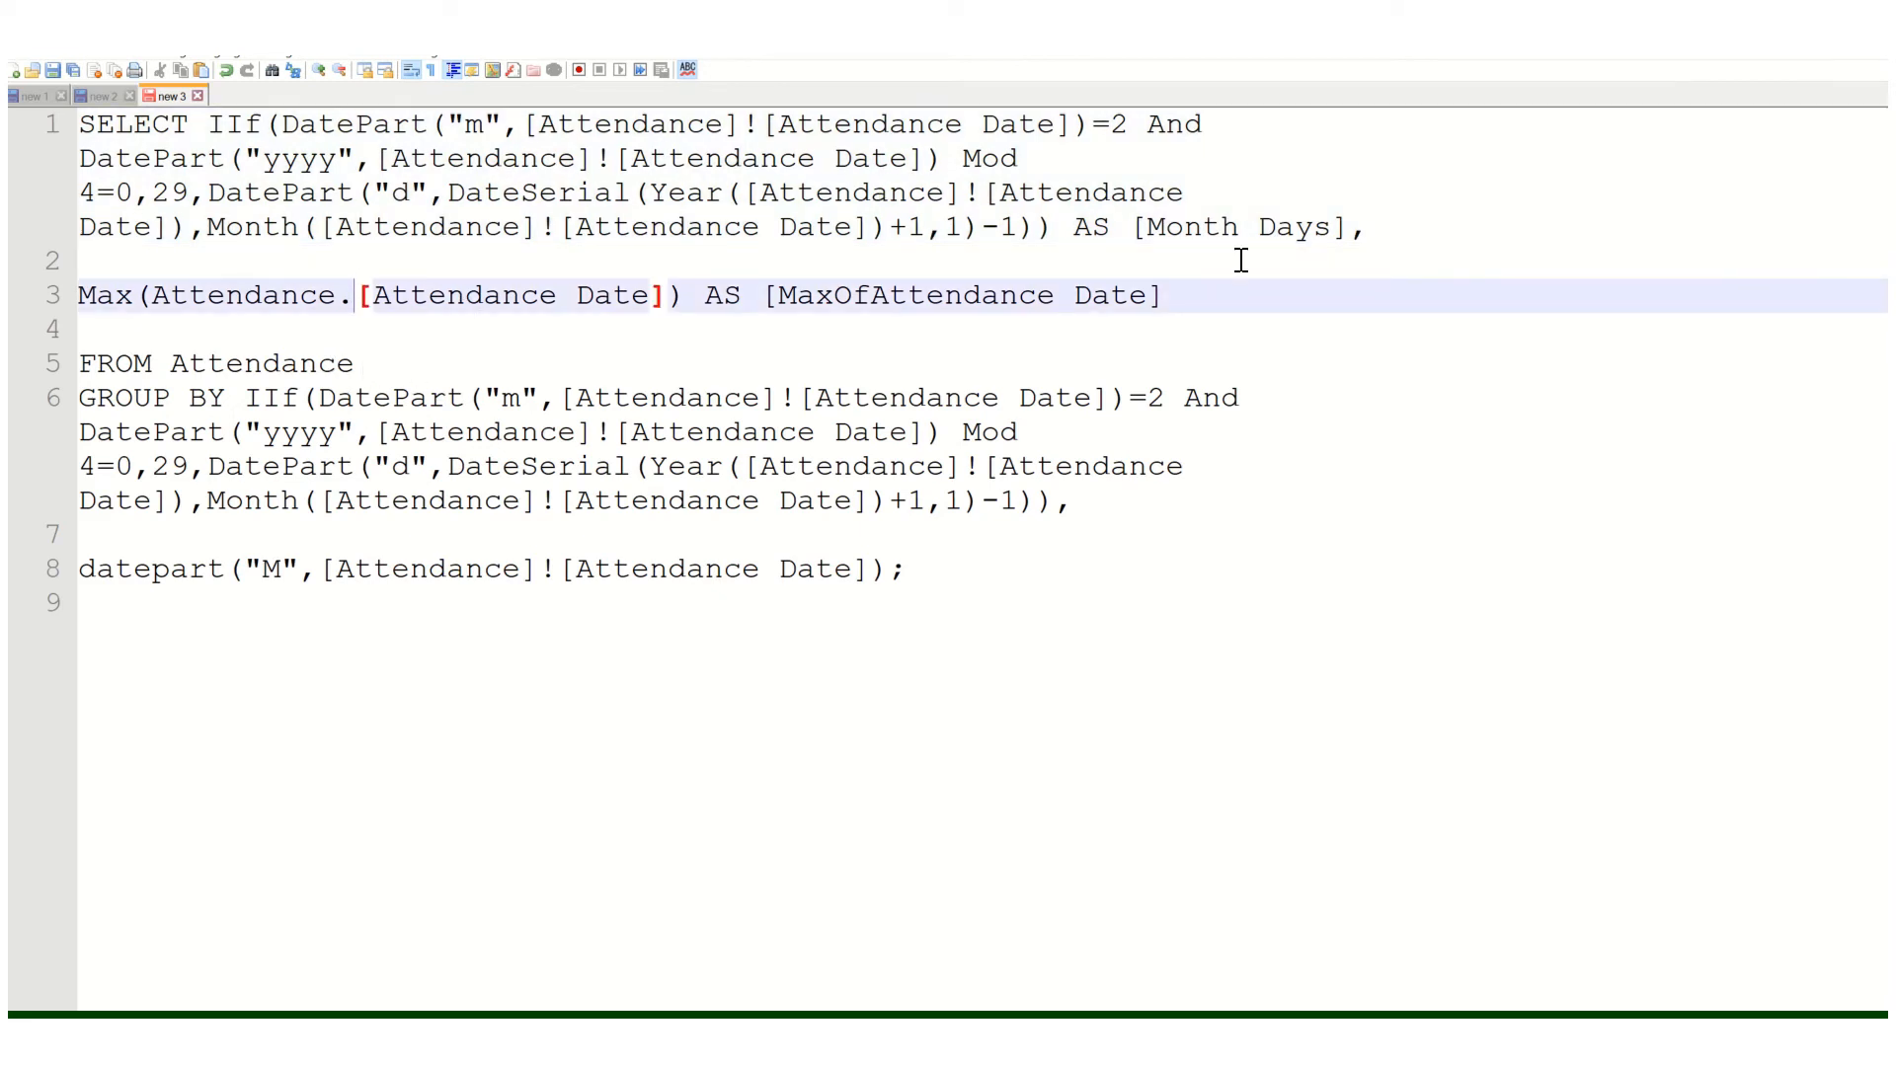
click(742, 296)
double_click(336, 365)
click(164, 418)
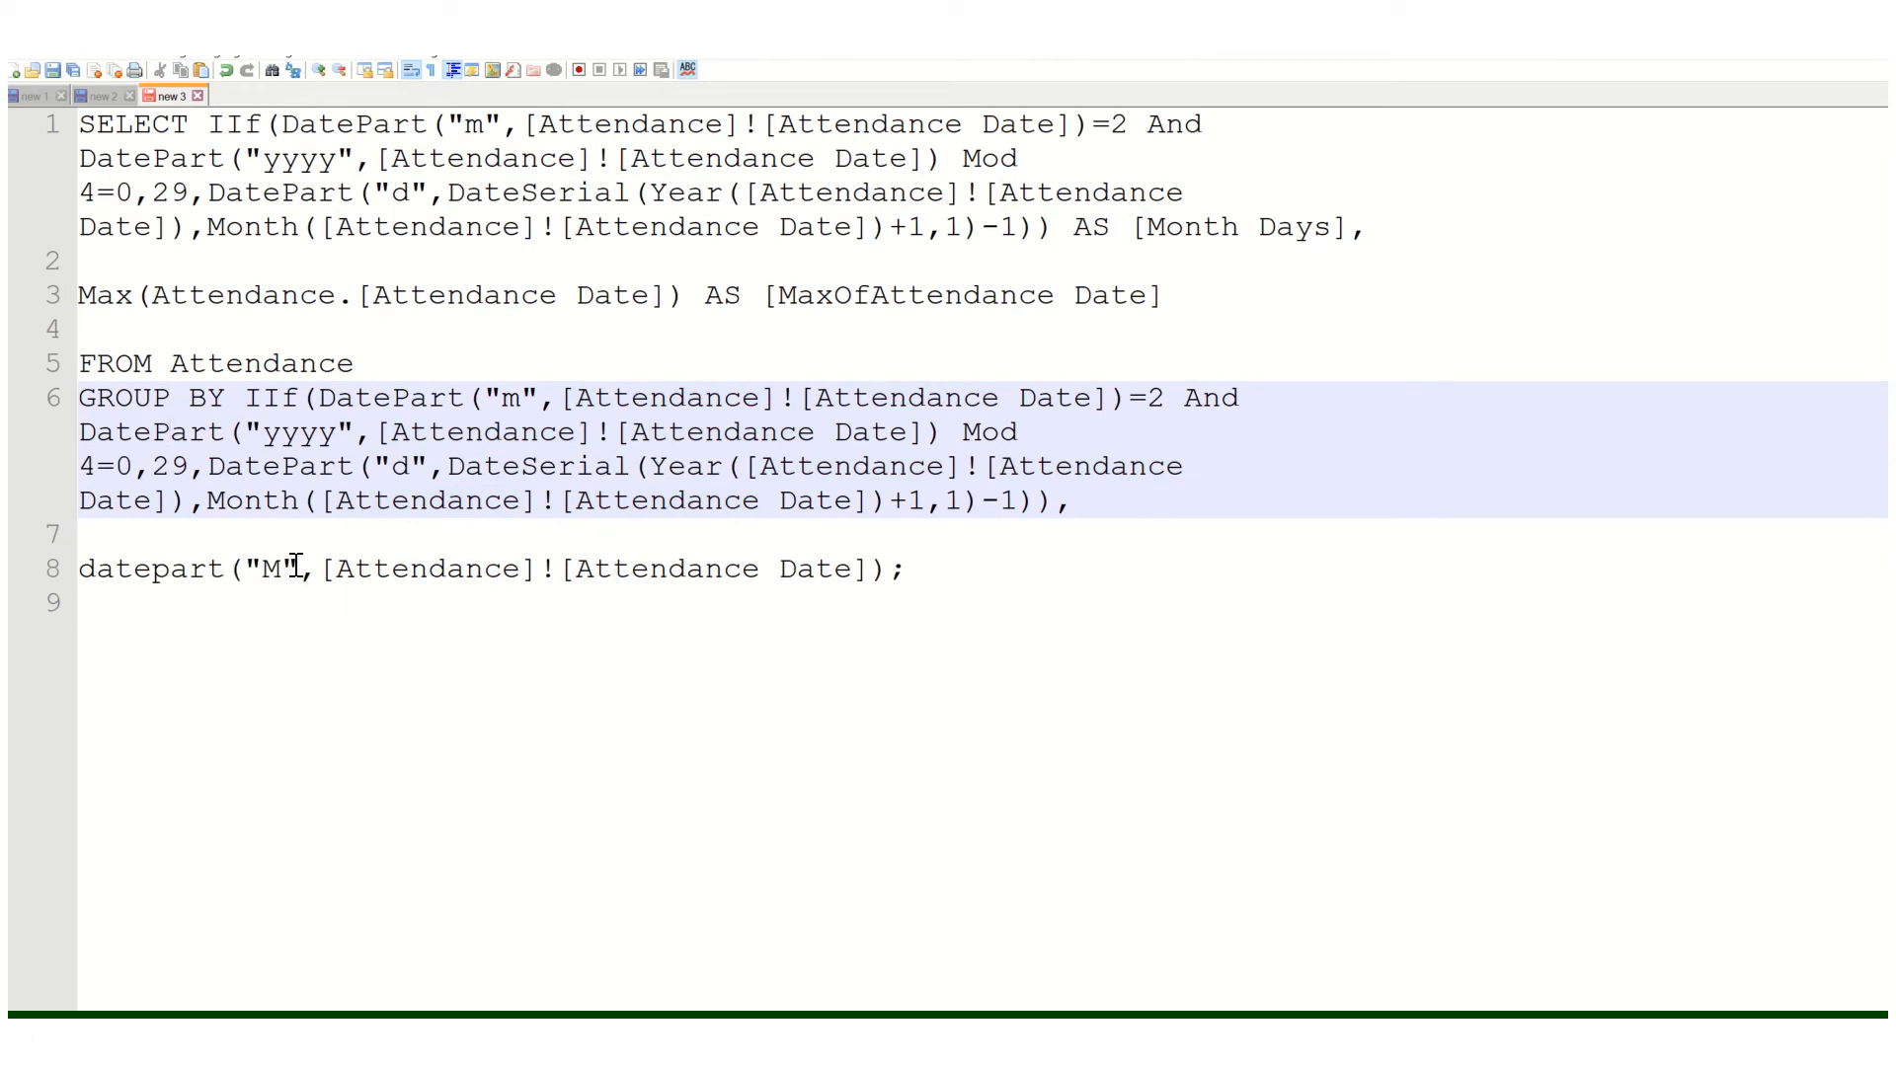
click(326, 582)
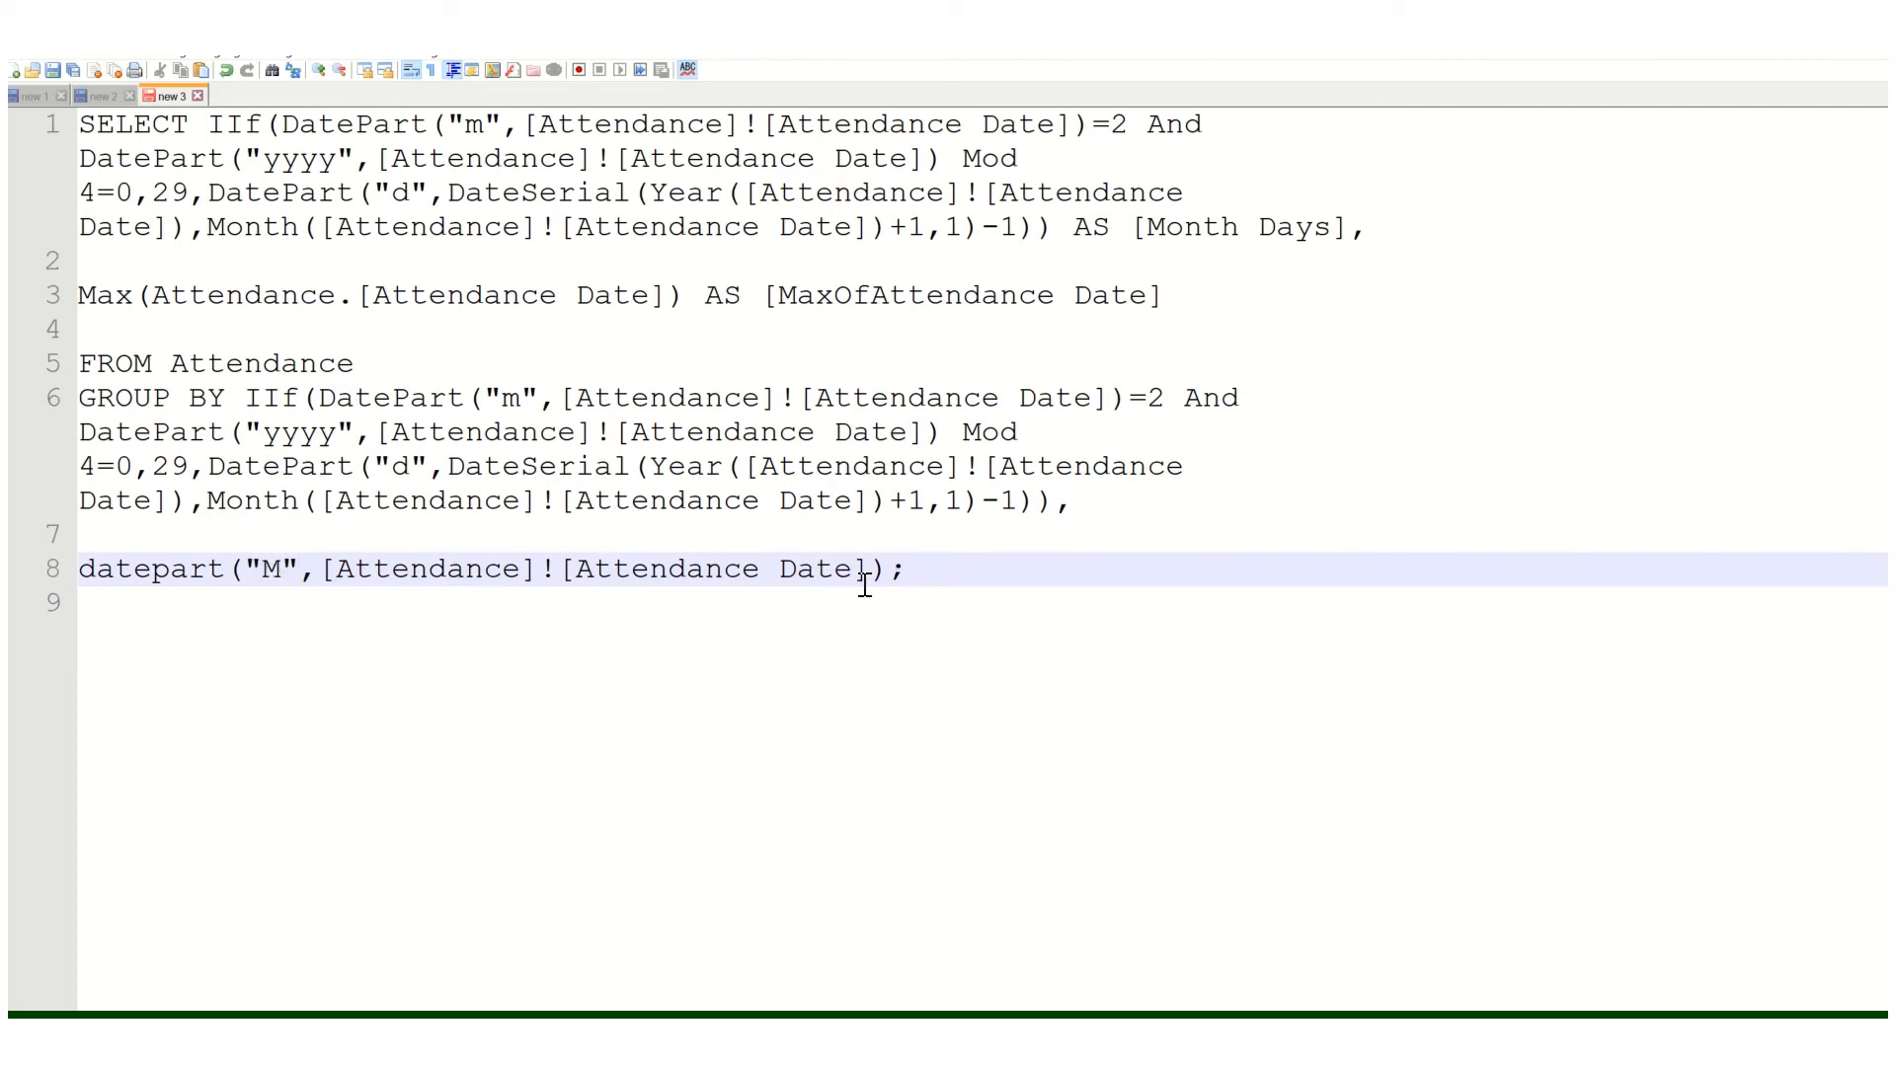
click(963, 605)
click(373, 293)
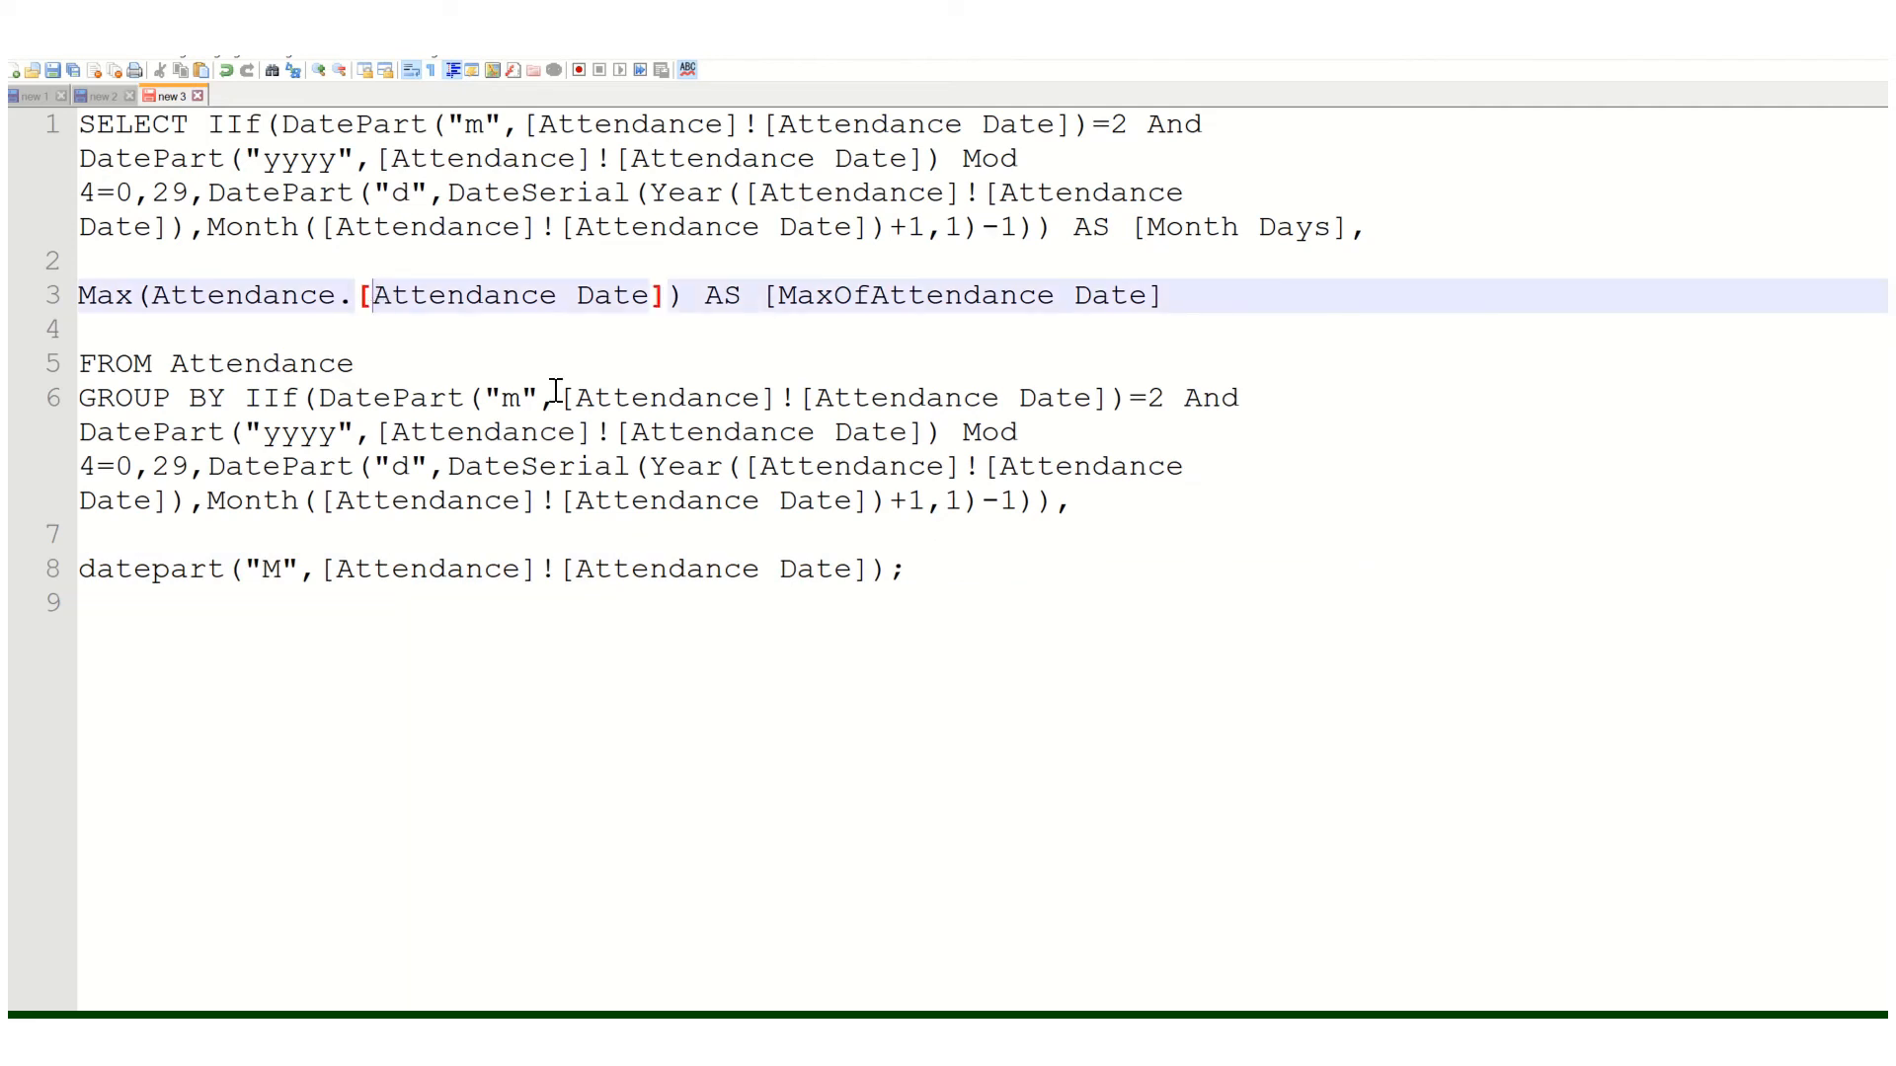
click(543, 227)
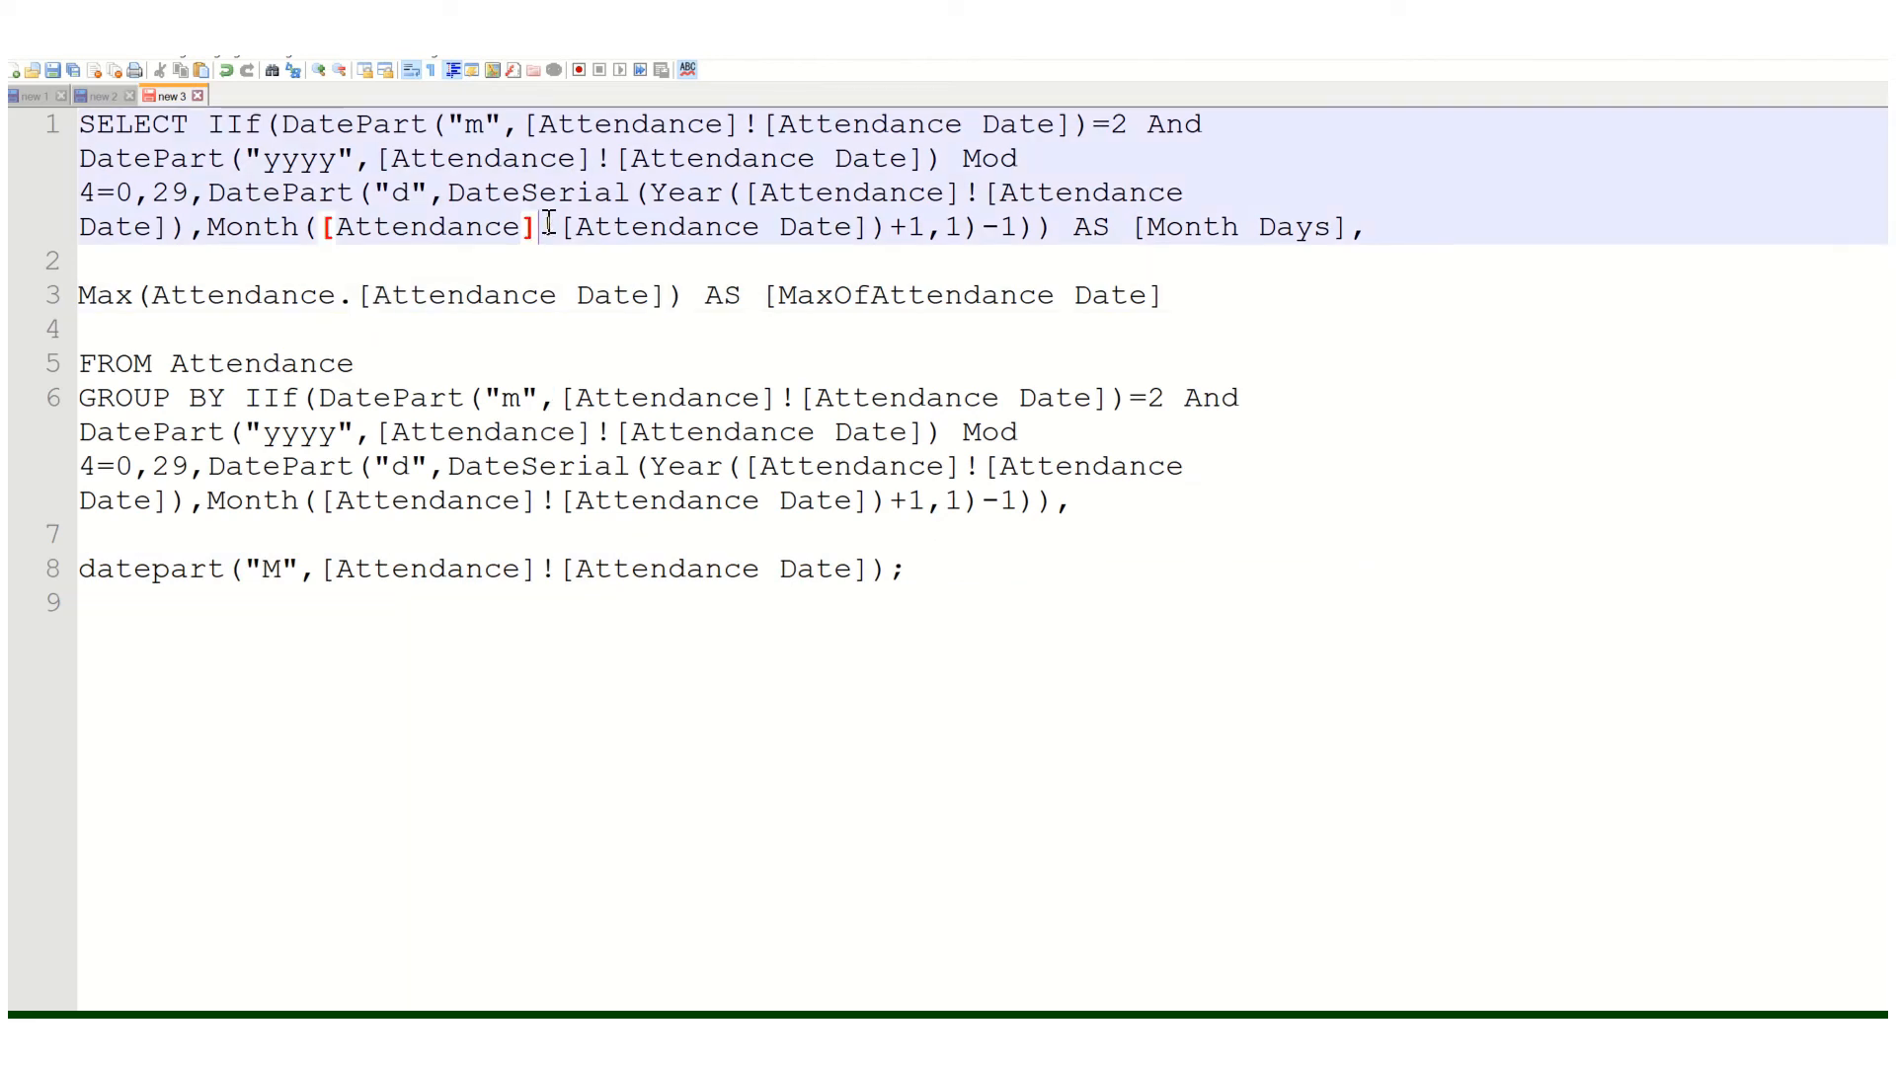
Examine the IIf function's first condition in the SELECT clause, which compares the attendance month with 2 before the And.
double_click(232, 124)
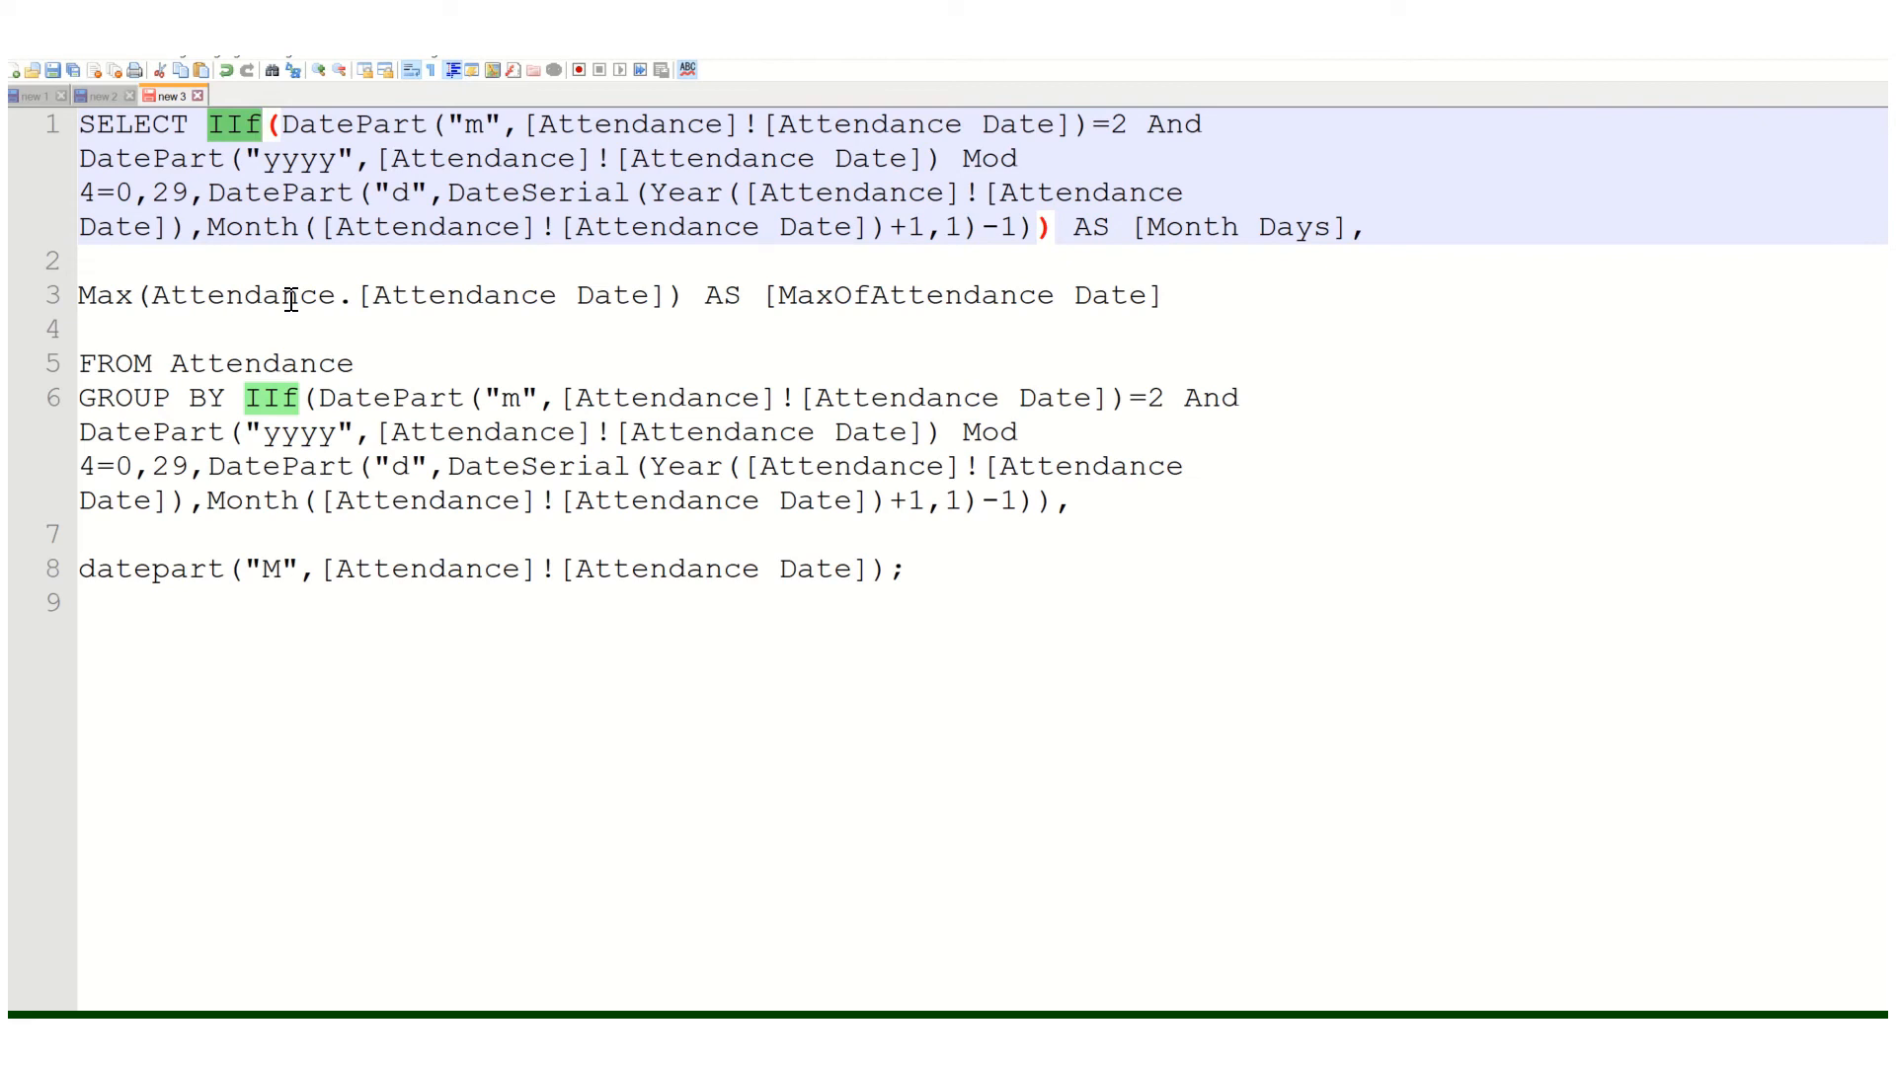
click(343, 124)
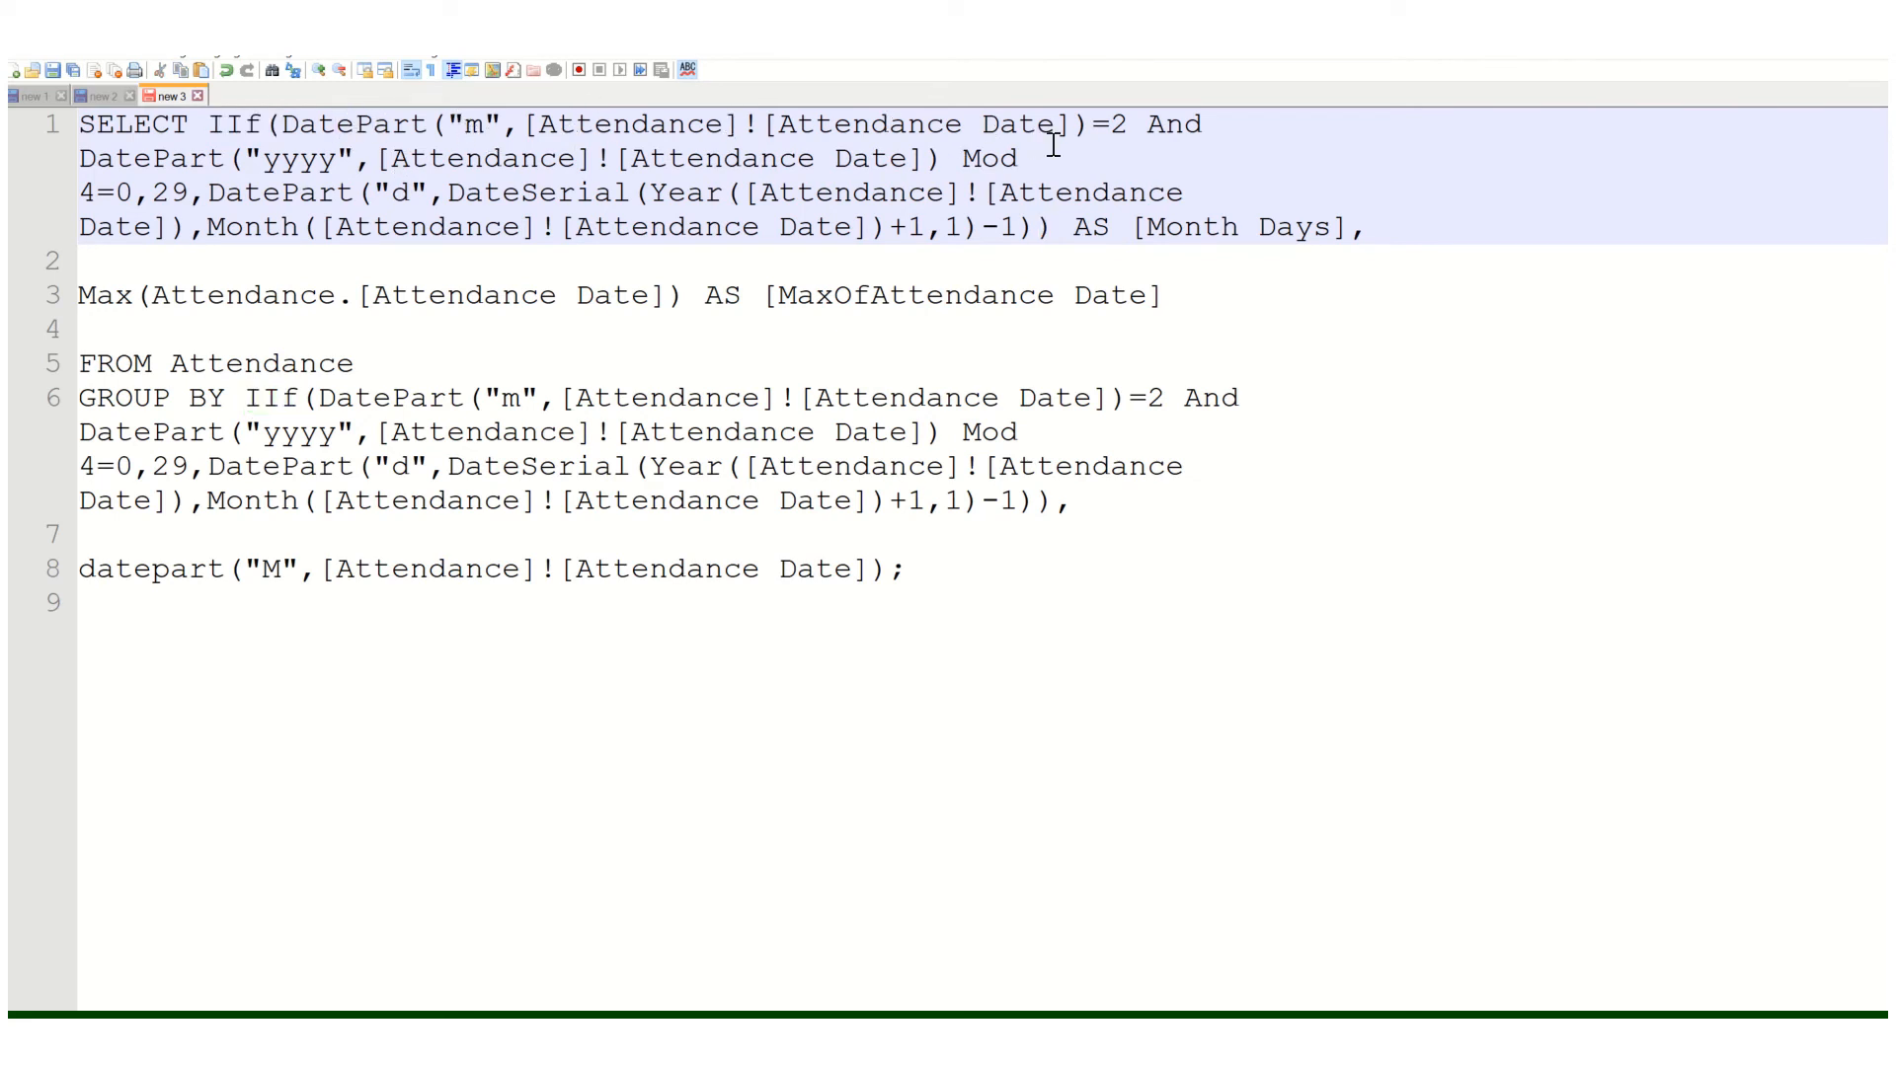
drag(1091, 126, 447, 127)
click(1109, 126)
double_click(1181, 126)
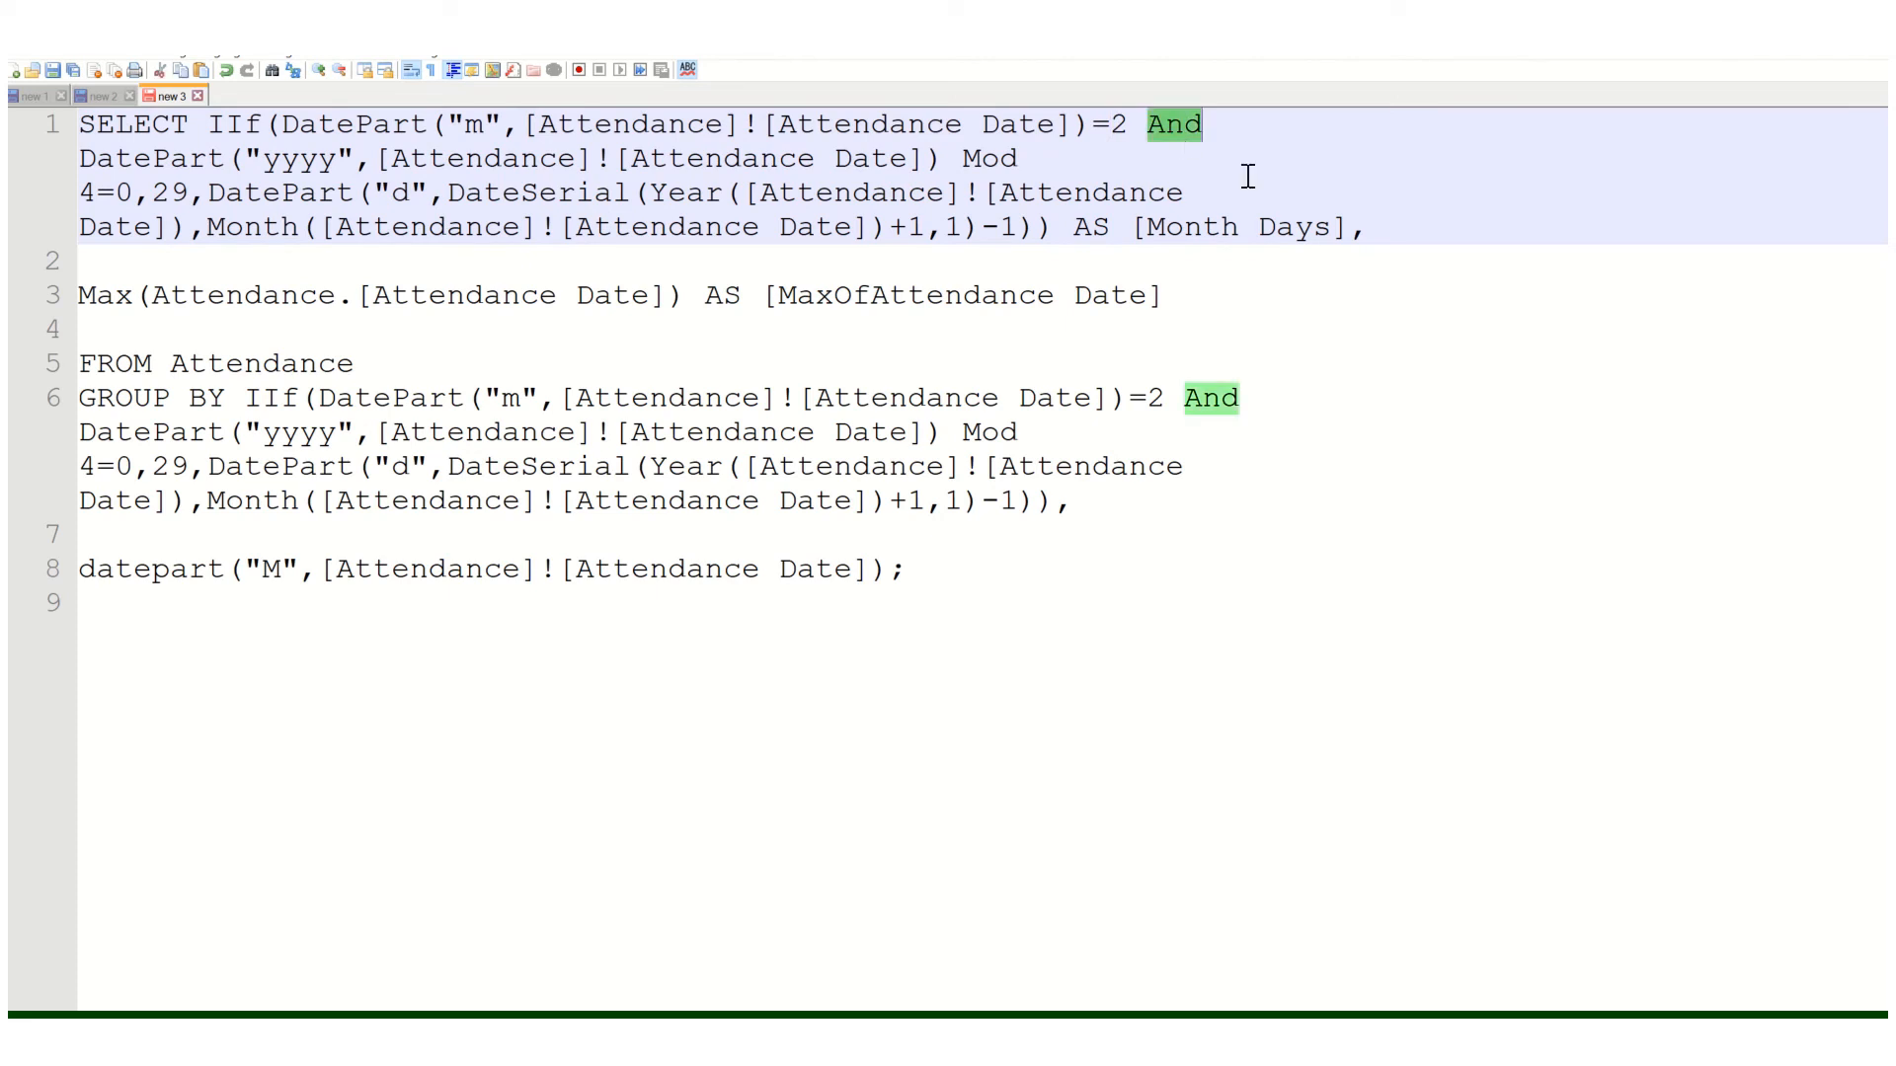
Examine the leap-year test on the "yyyy" part with Mod 4=0, and highlight the whole IIf condition in the SELECT clause.
double_click(299, 161)
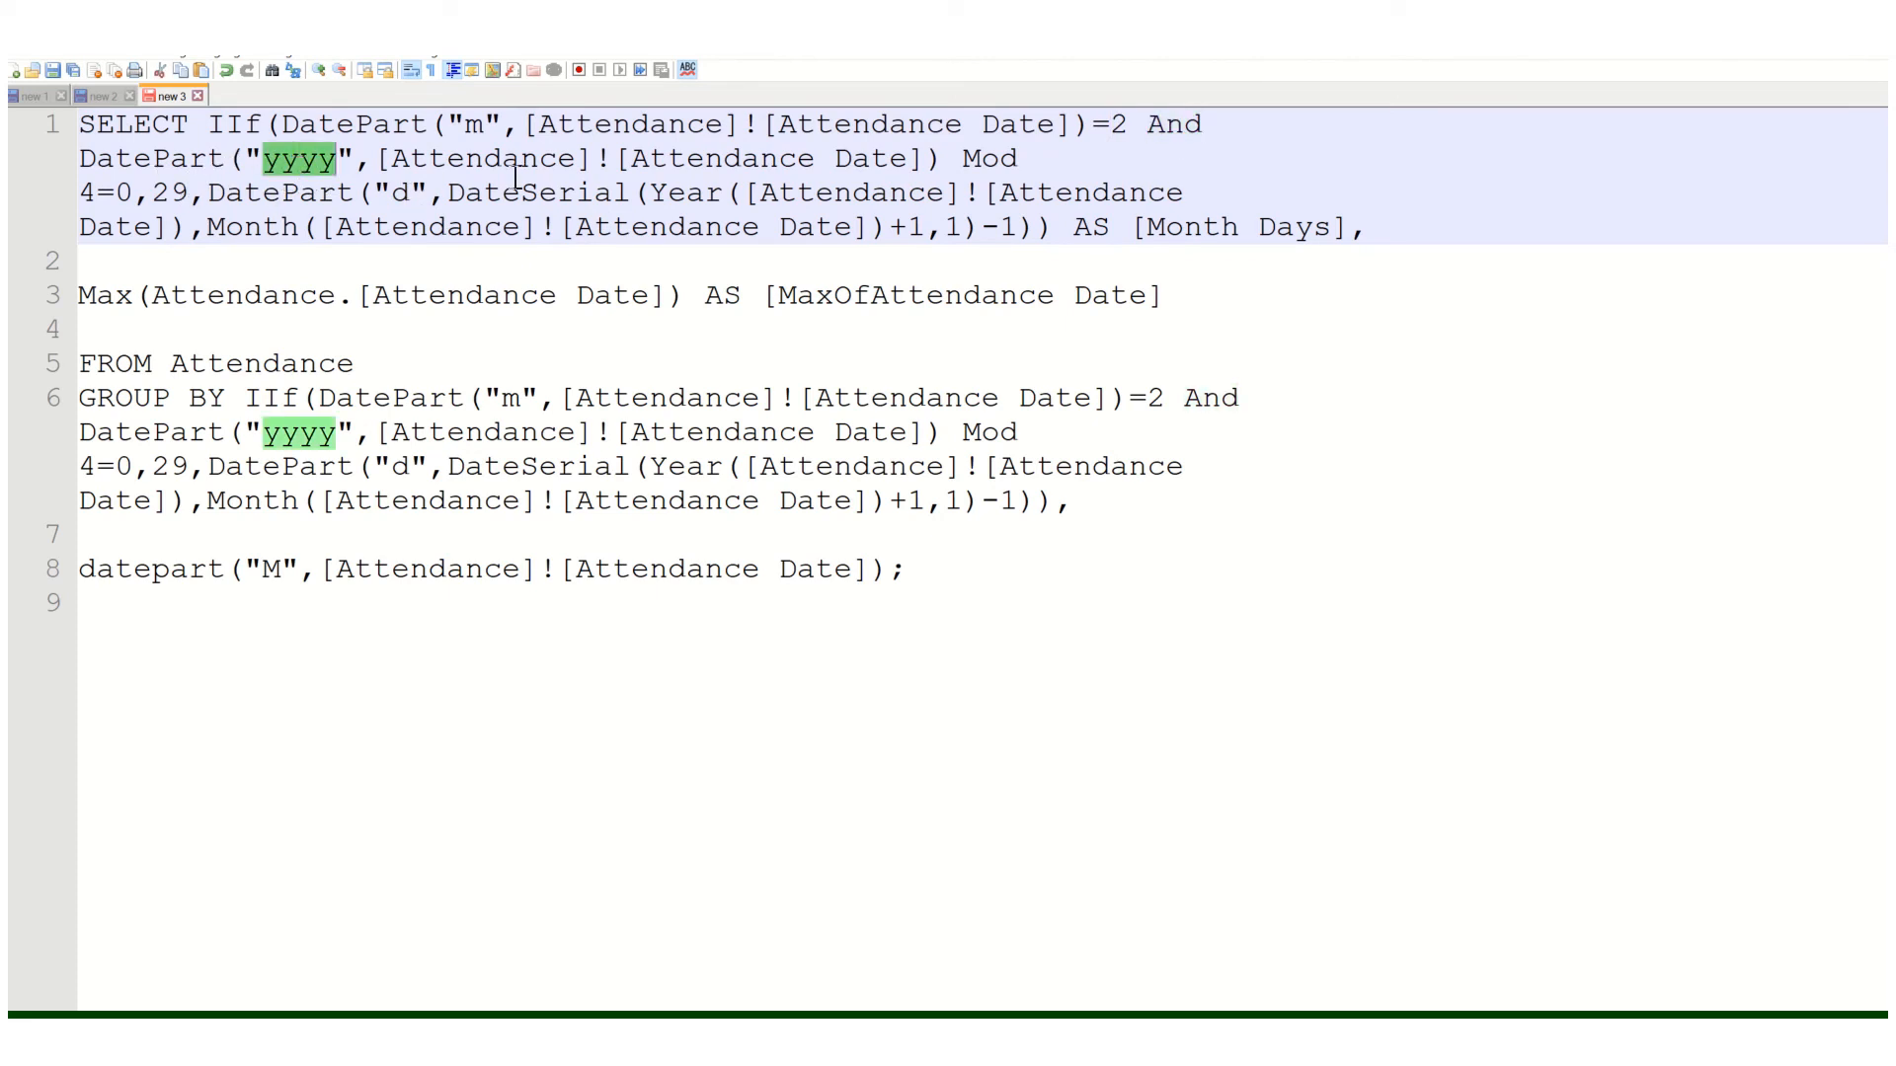
click(482, 161)
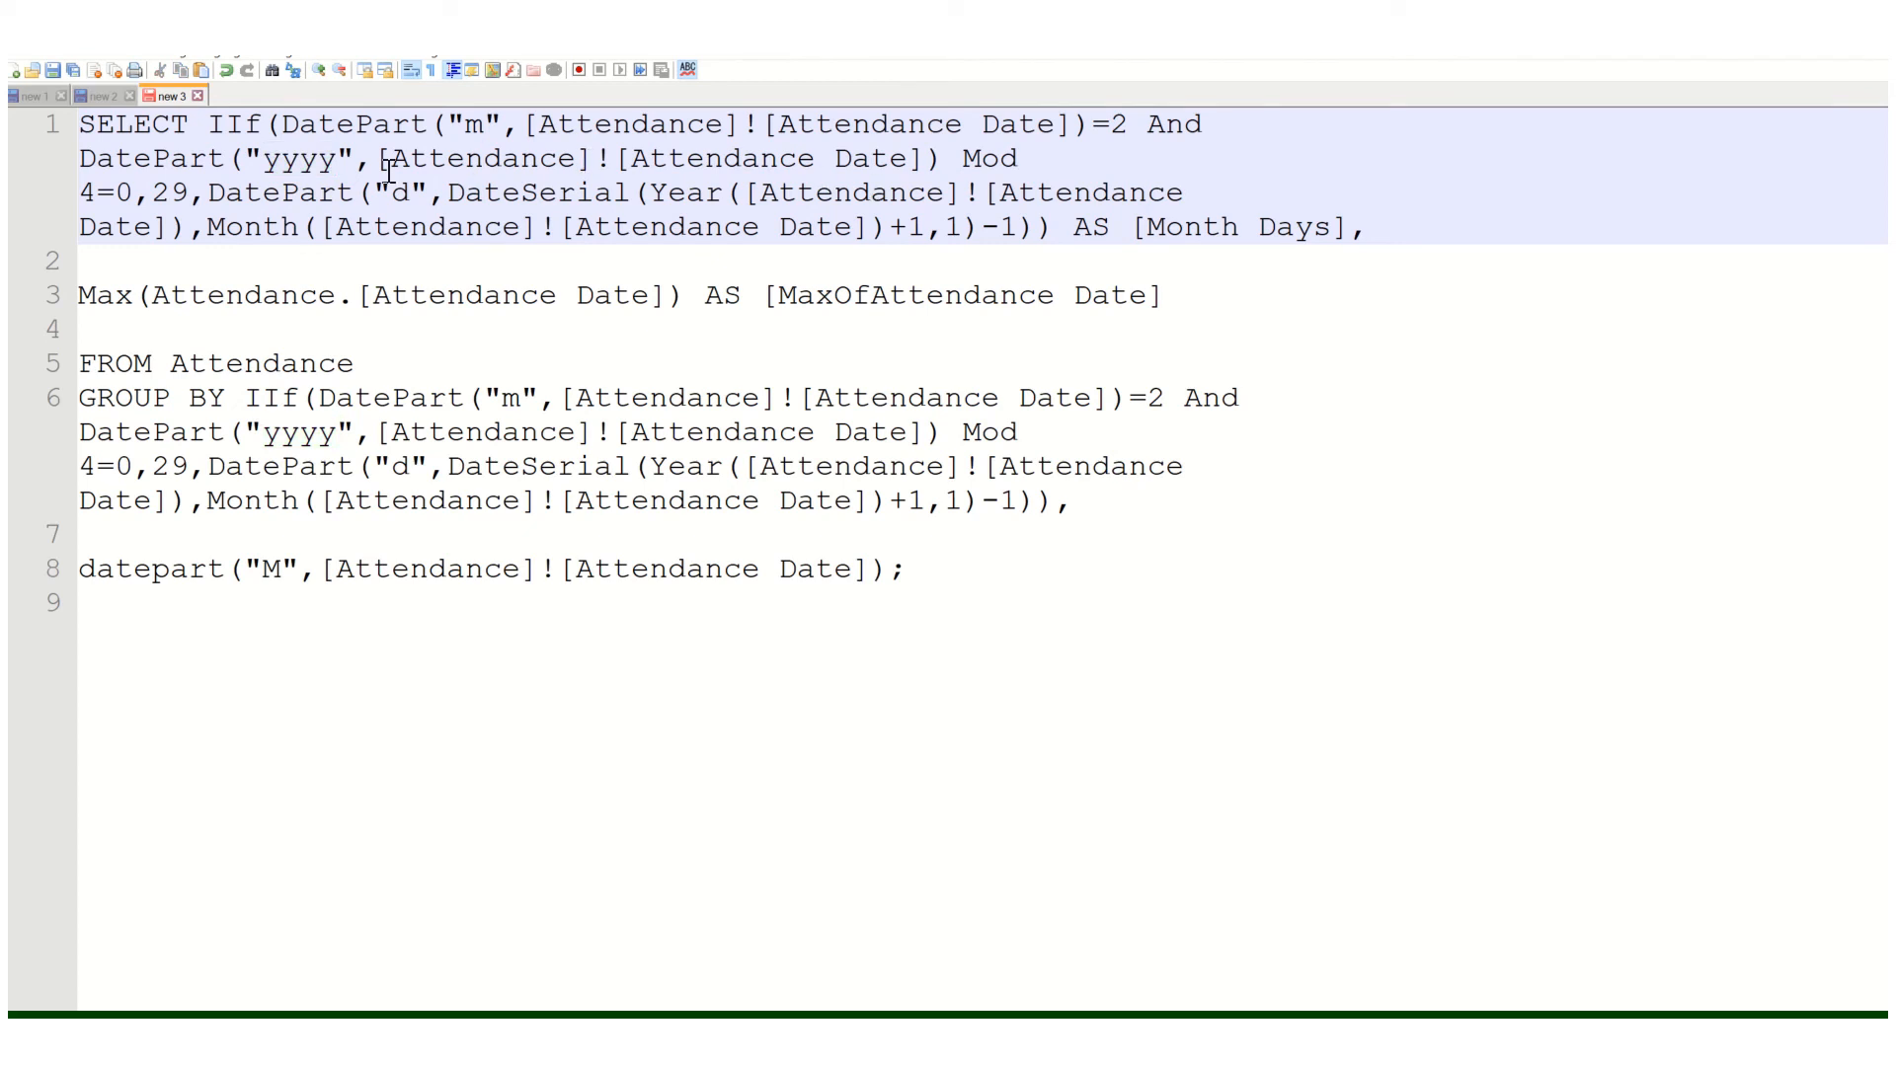
double_click(306, 161)
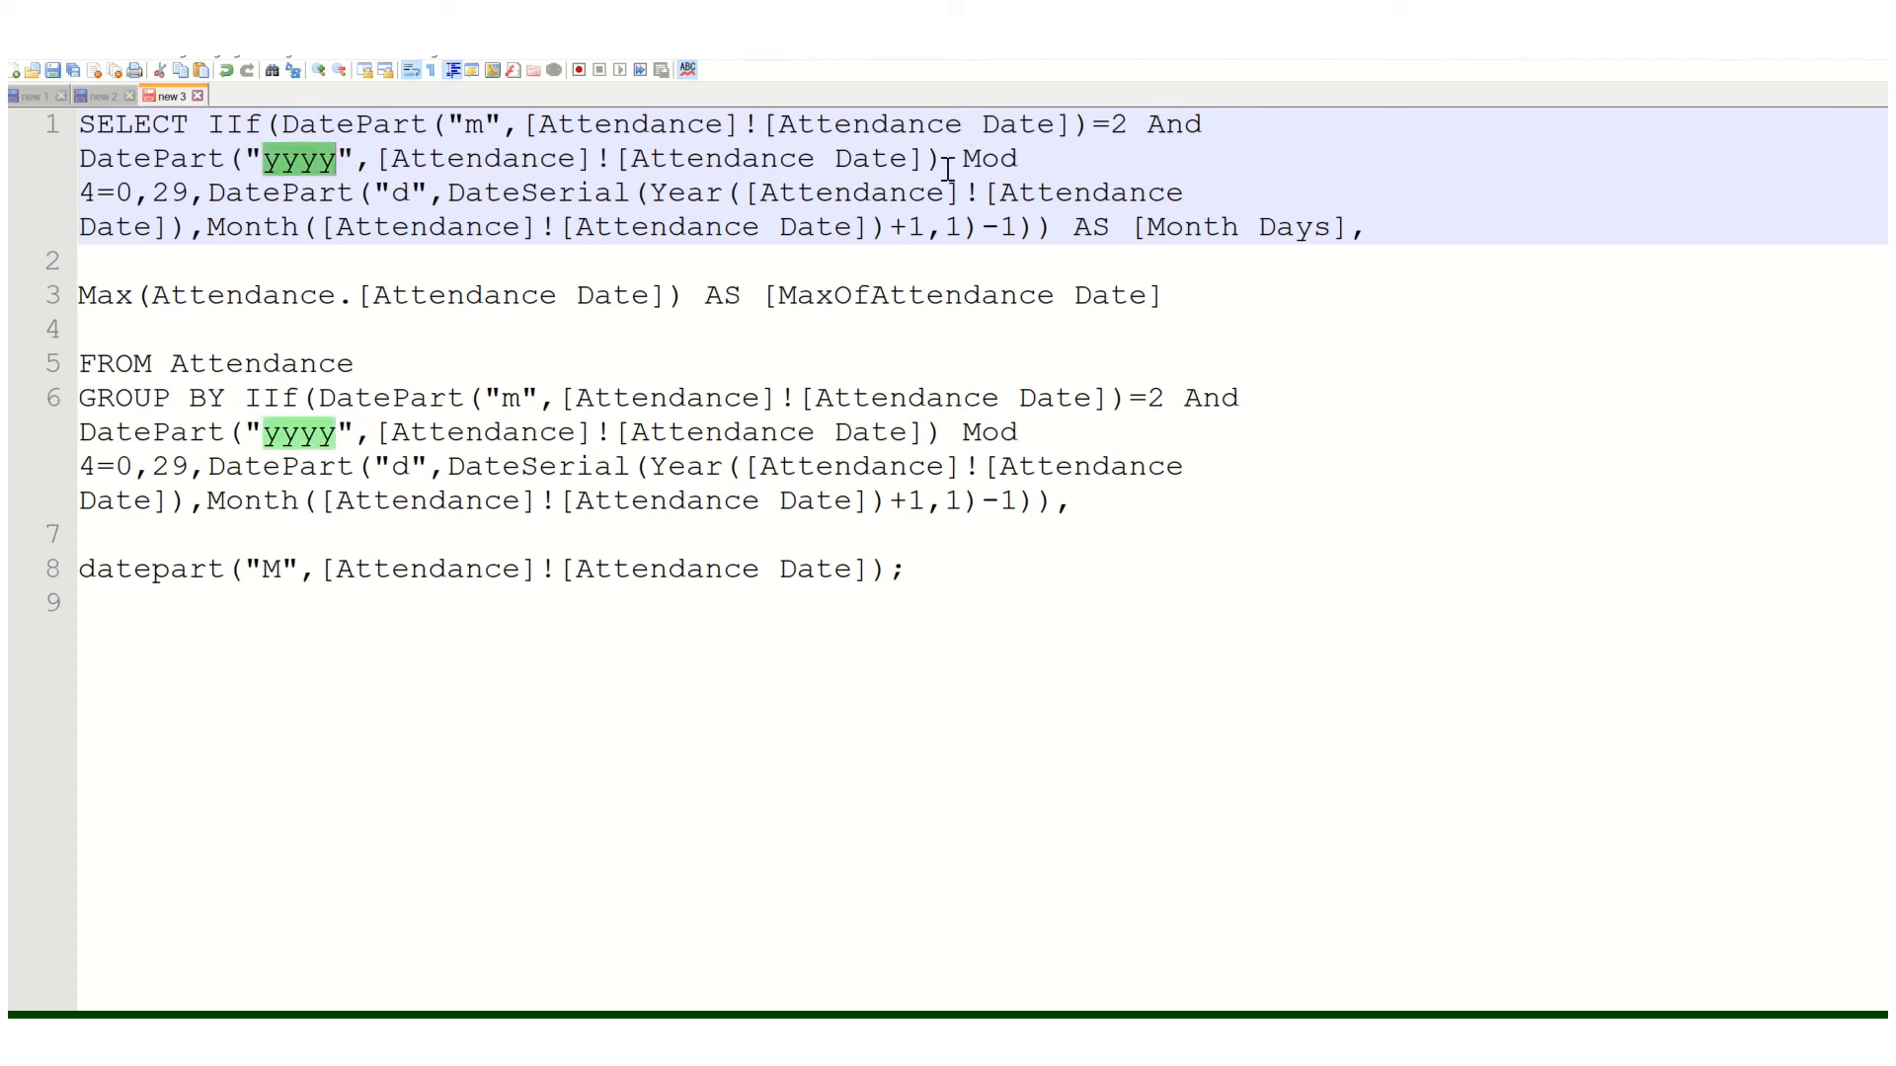
click(998, 166)
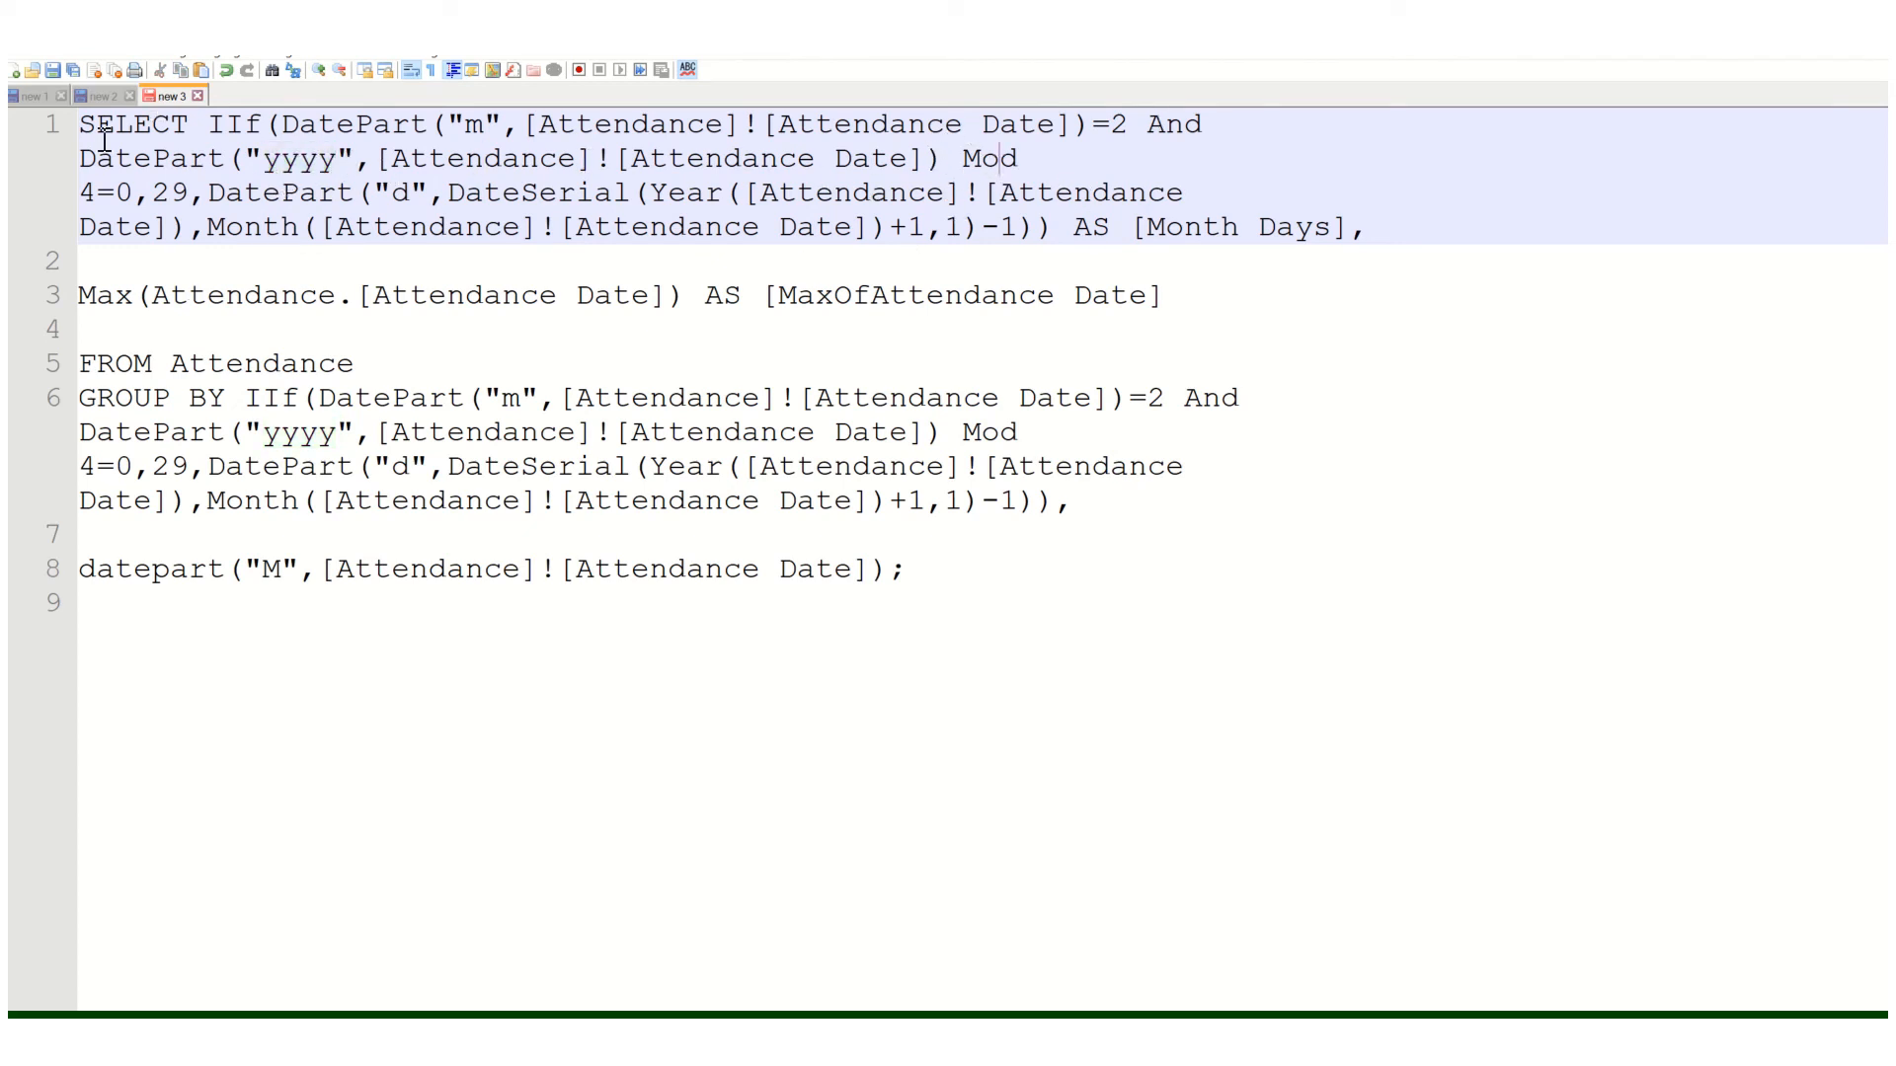
double_click(124, 193)
click(153, 197)
double_click(170, 192)
click(150, 192)
double_click(118, 192)
drag(112, 186, 277, 128)
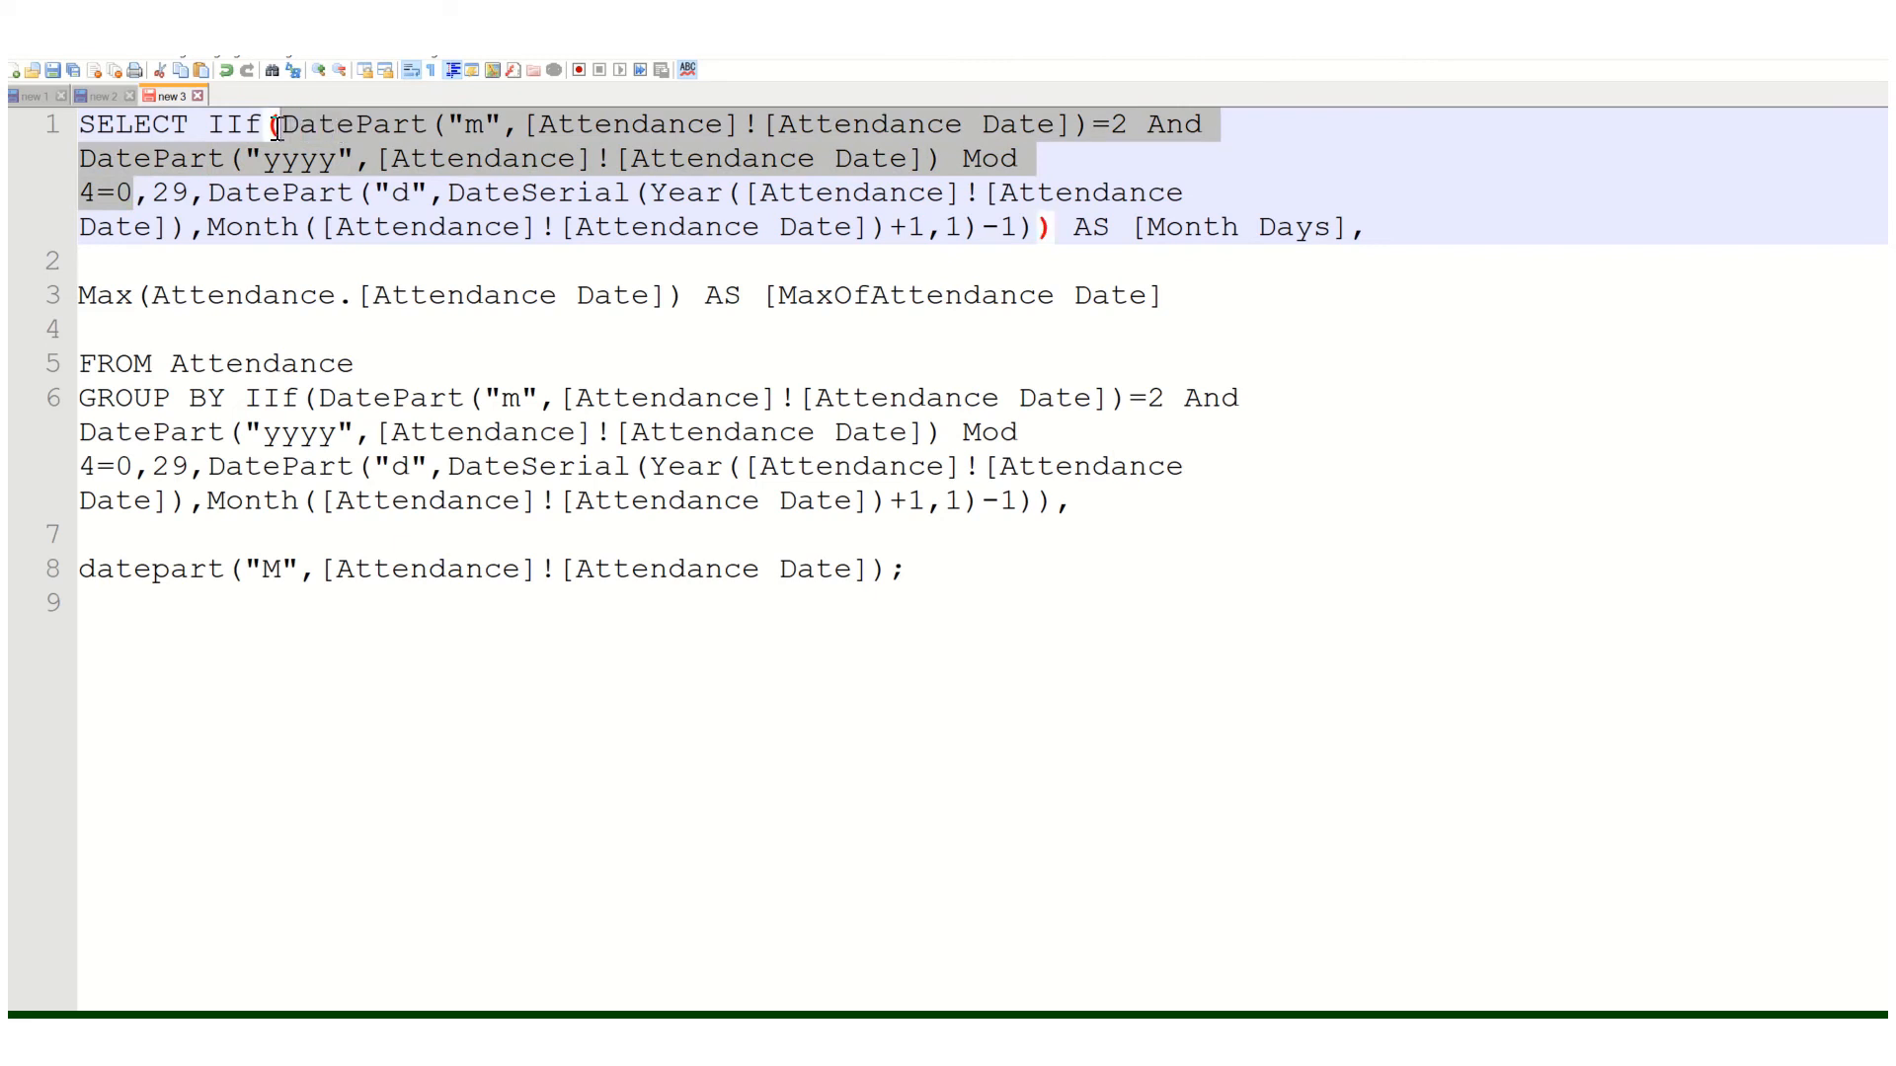
Examine the IIf function's true result of 29 and its false result, the DatePart "d" of the DateSerial expression.
double_click(170, 192)
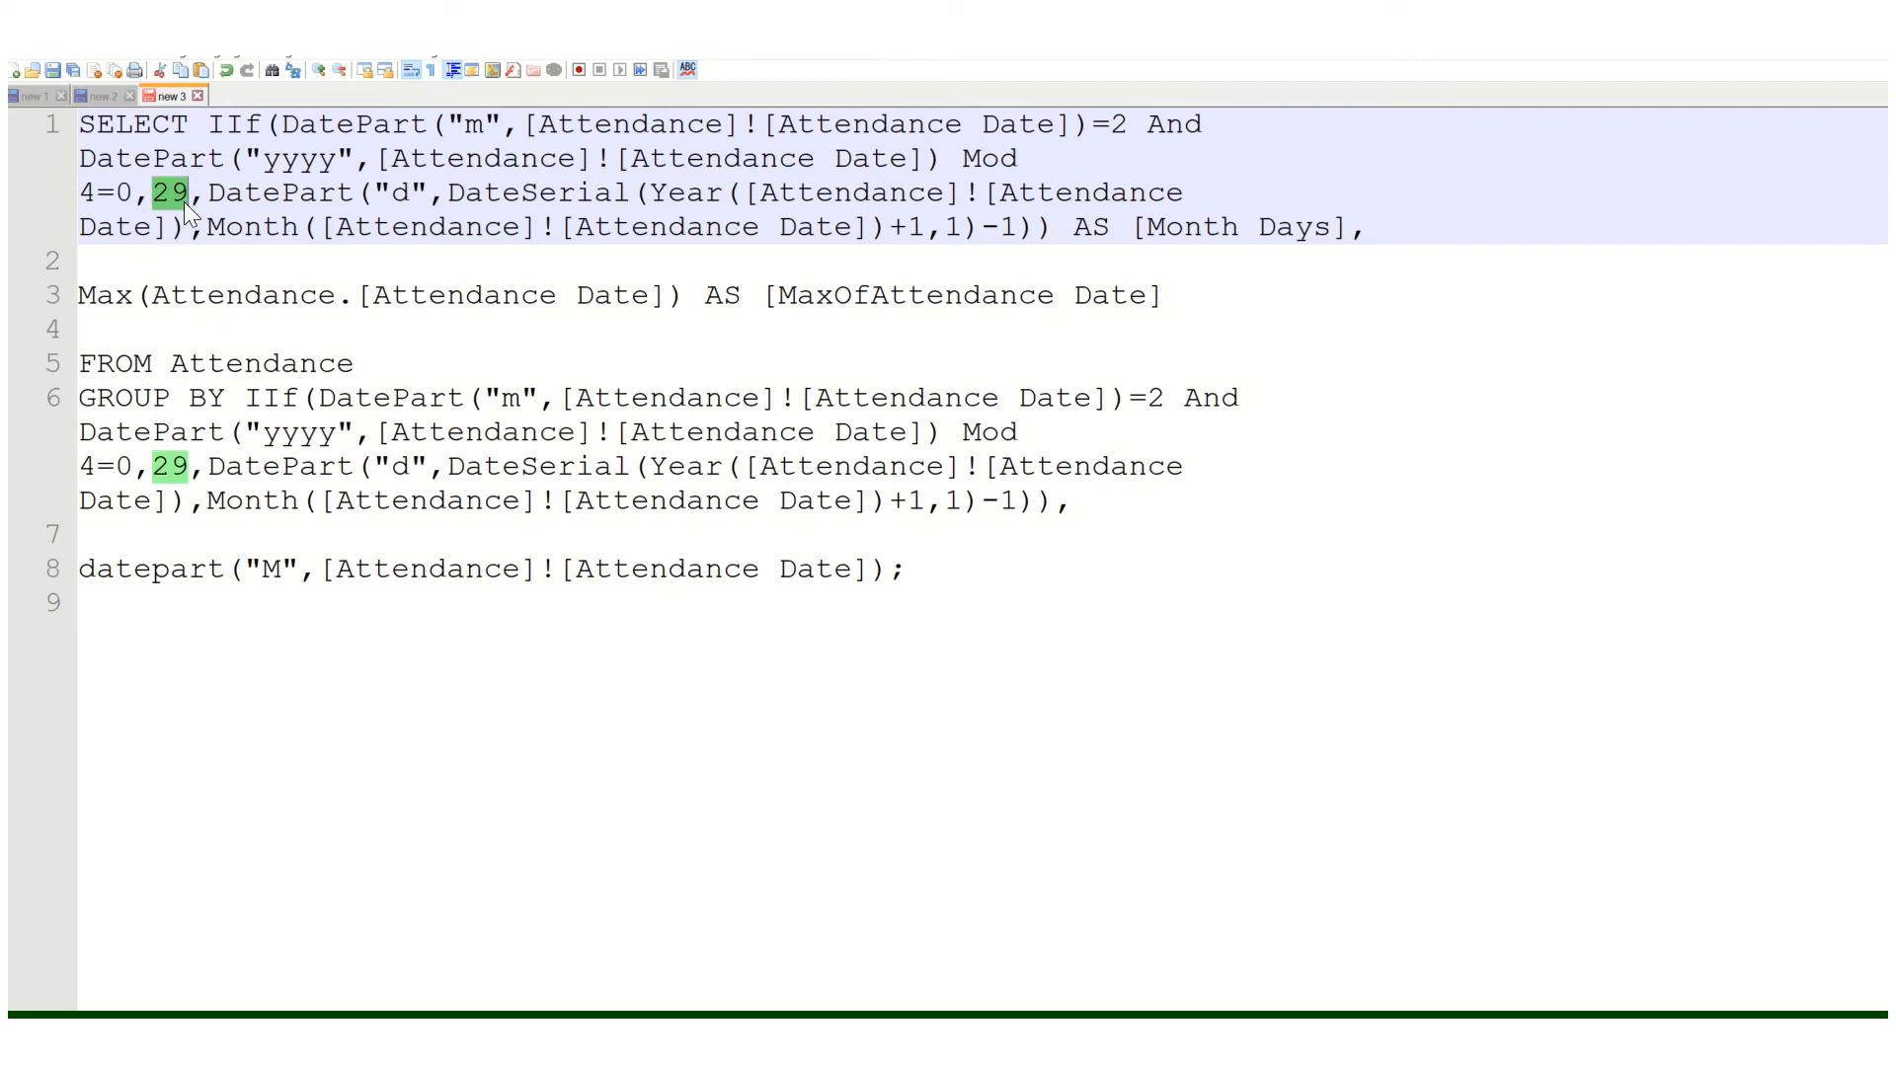
click(211, 197)
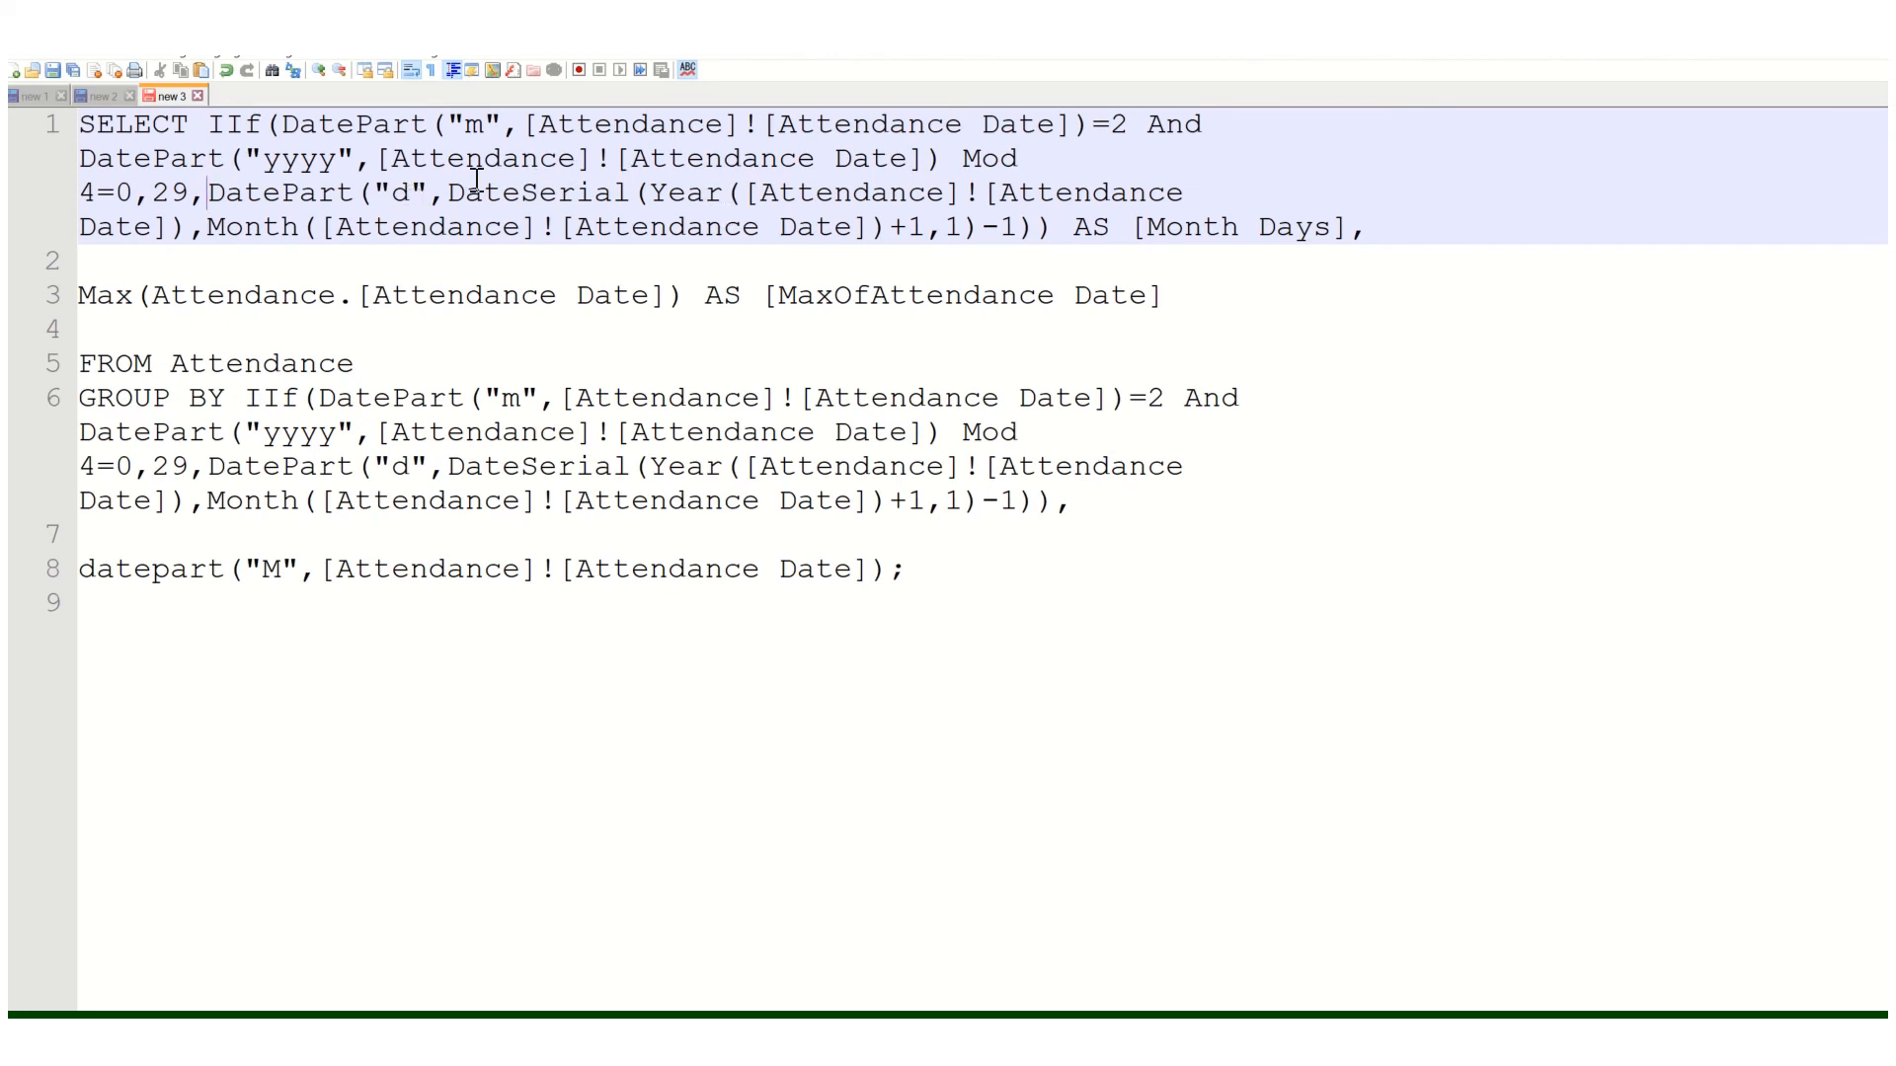
drag(448, 193, 1030, 229)
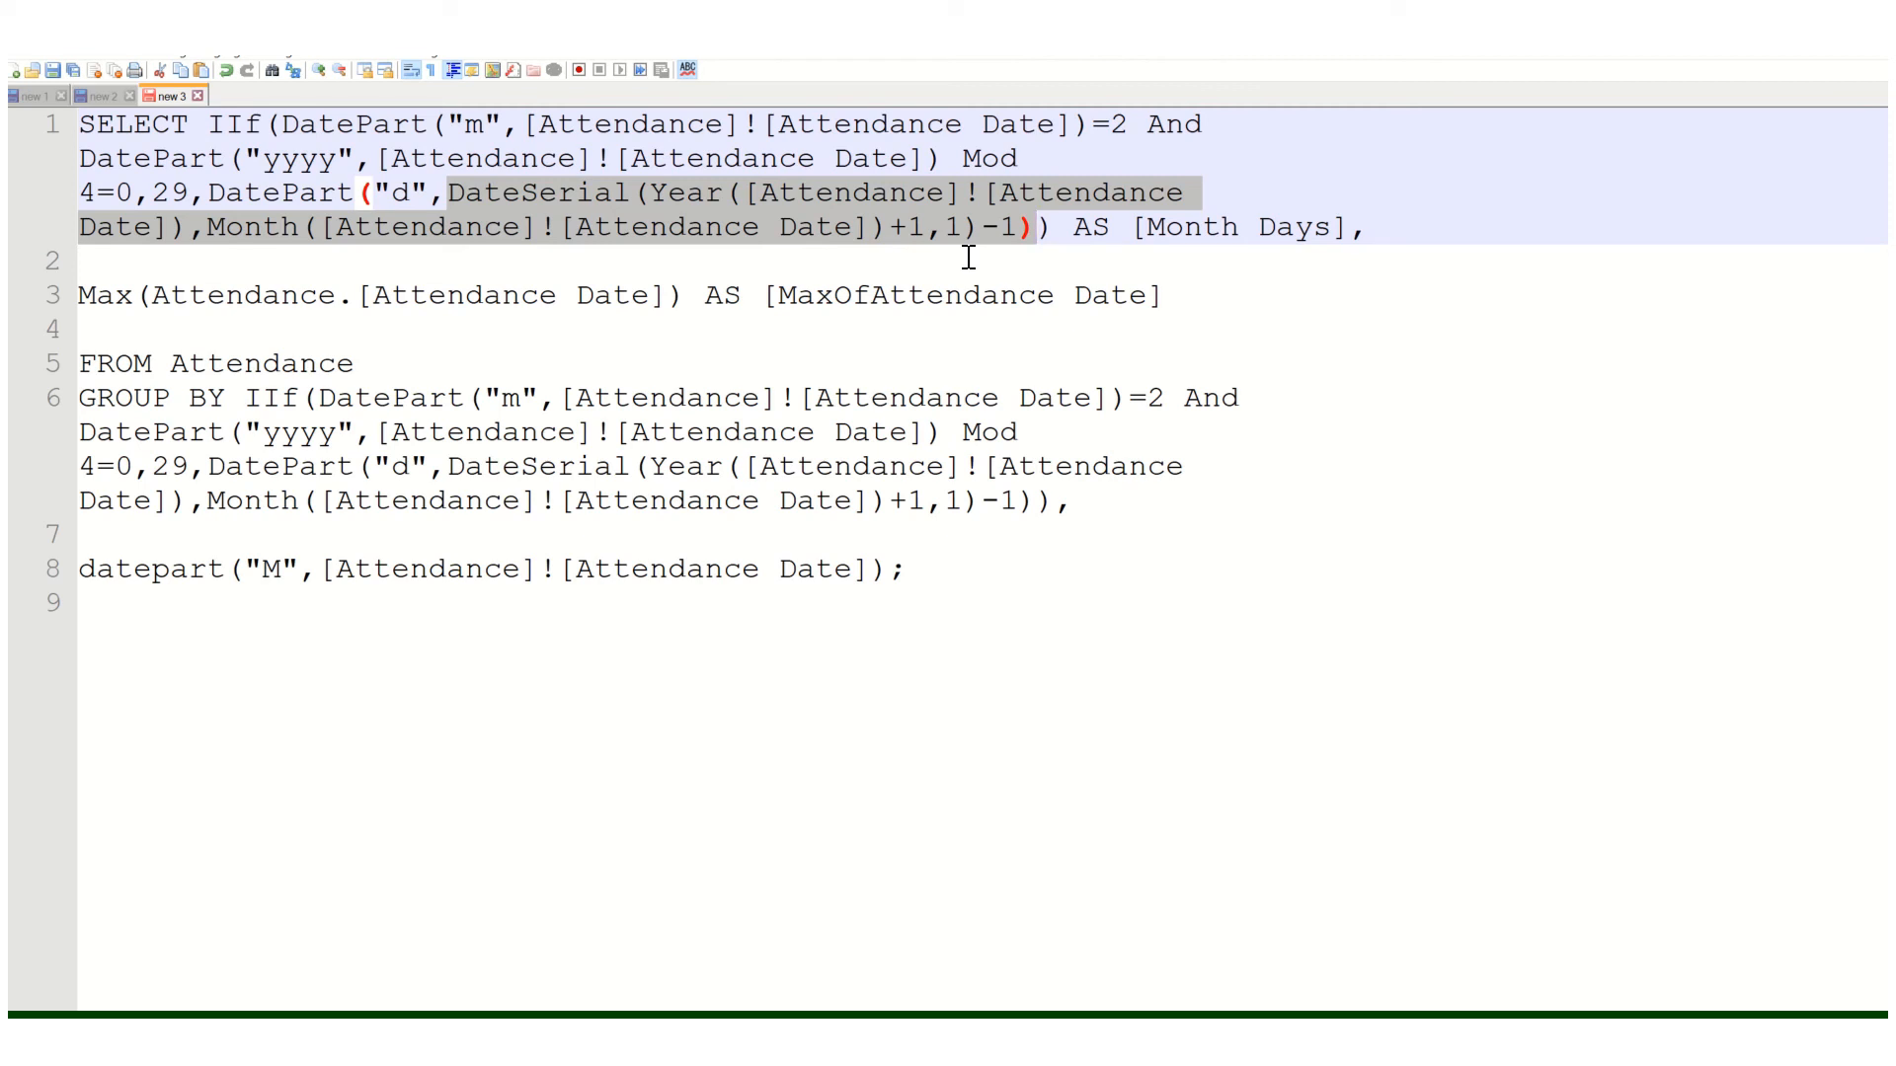
click(407, 196)
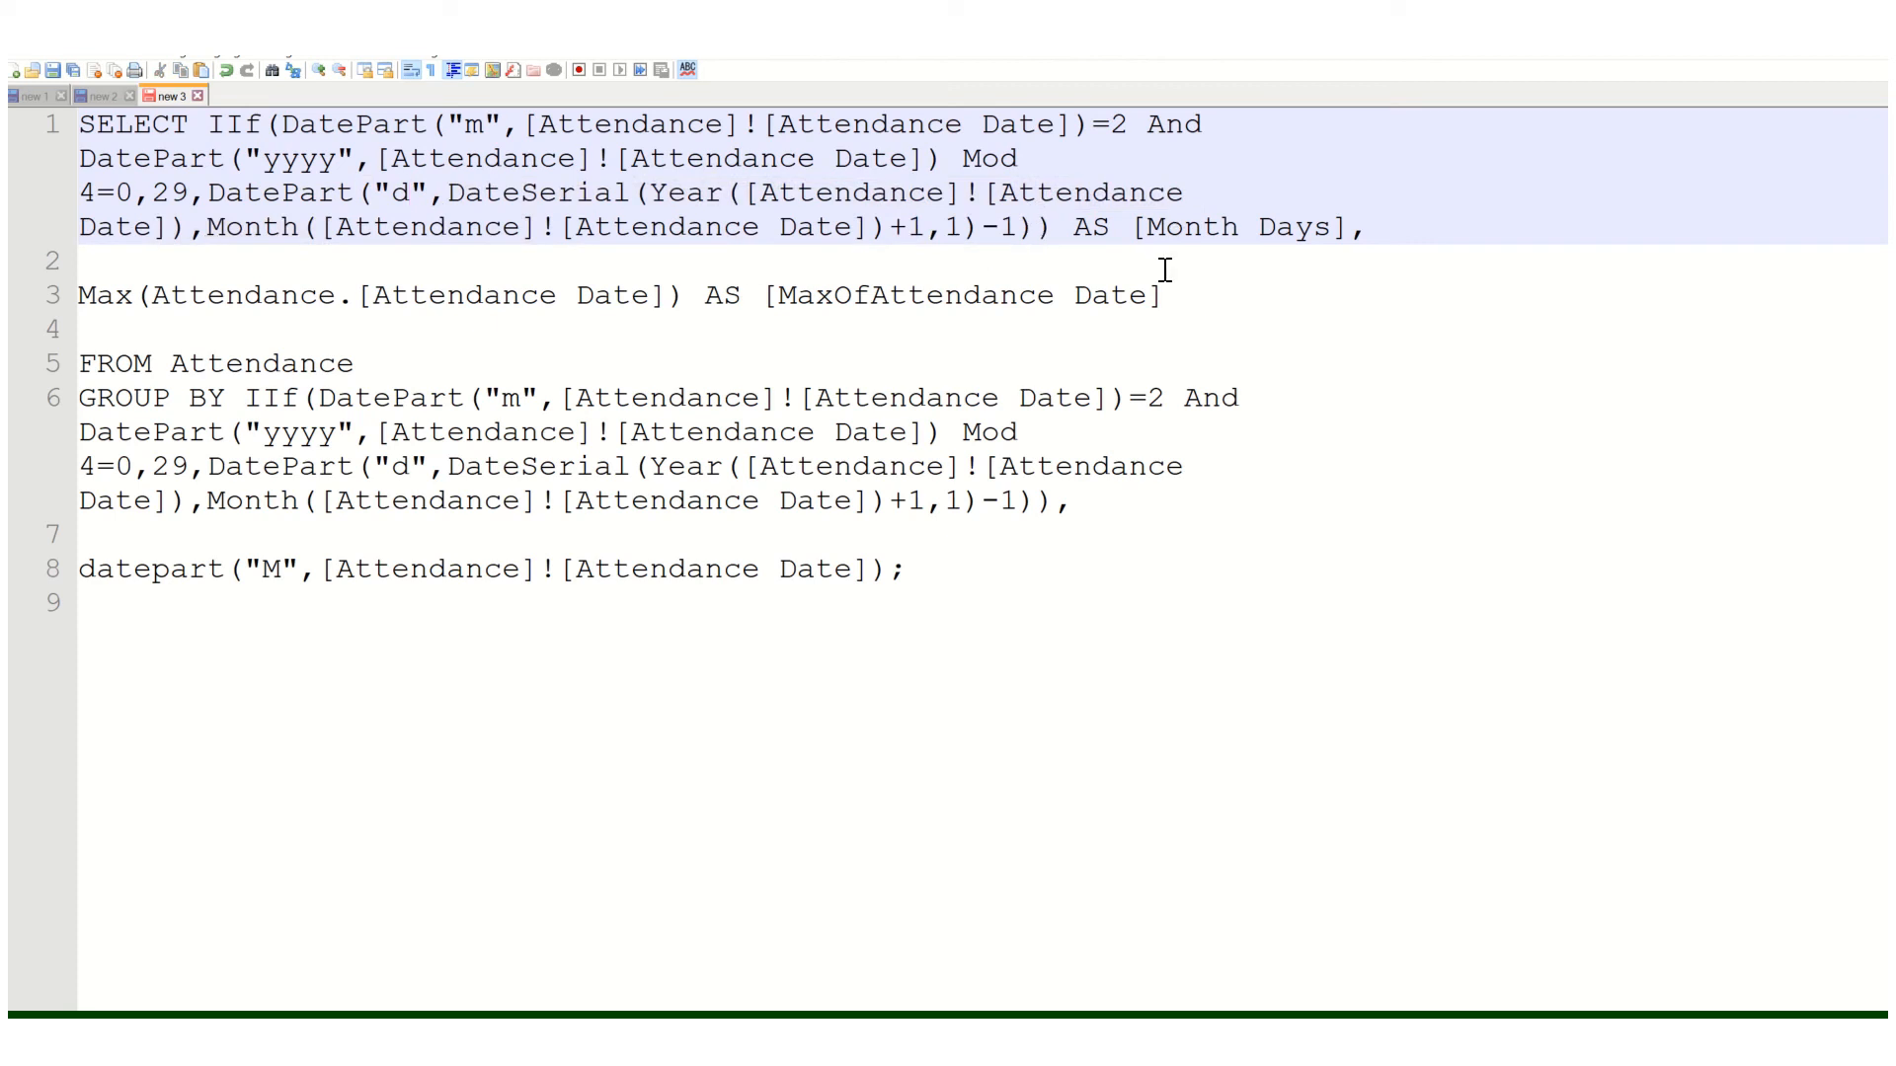
double_click(185, 191)
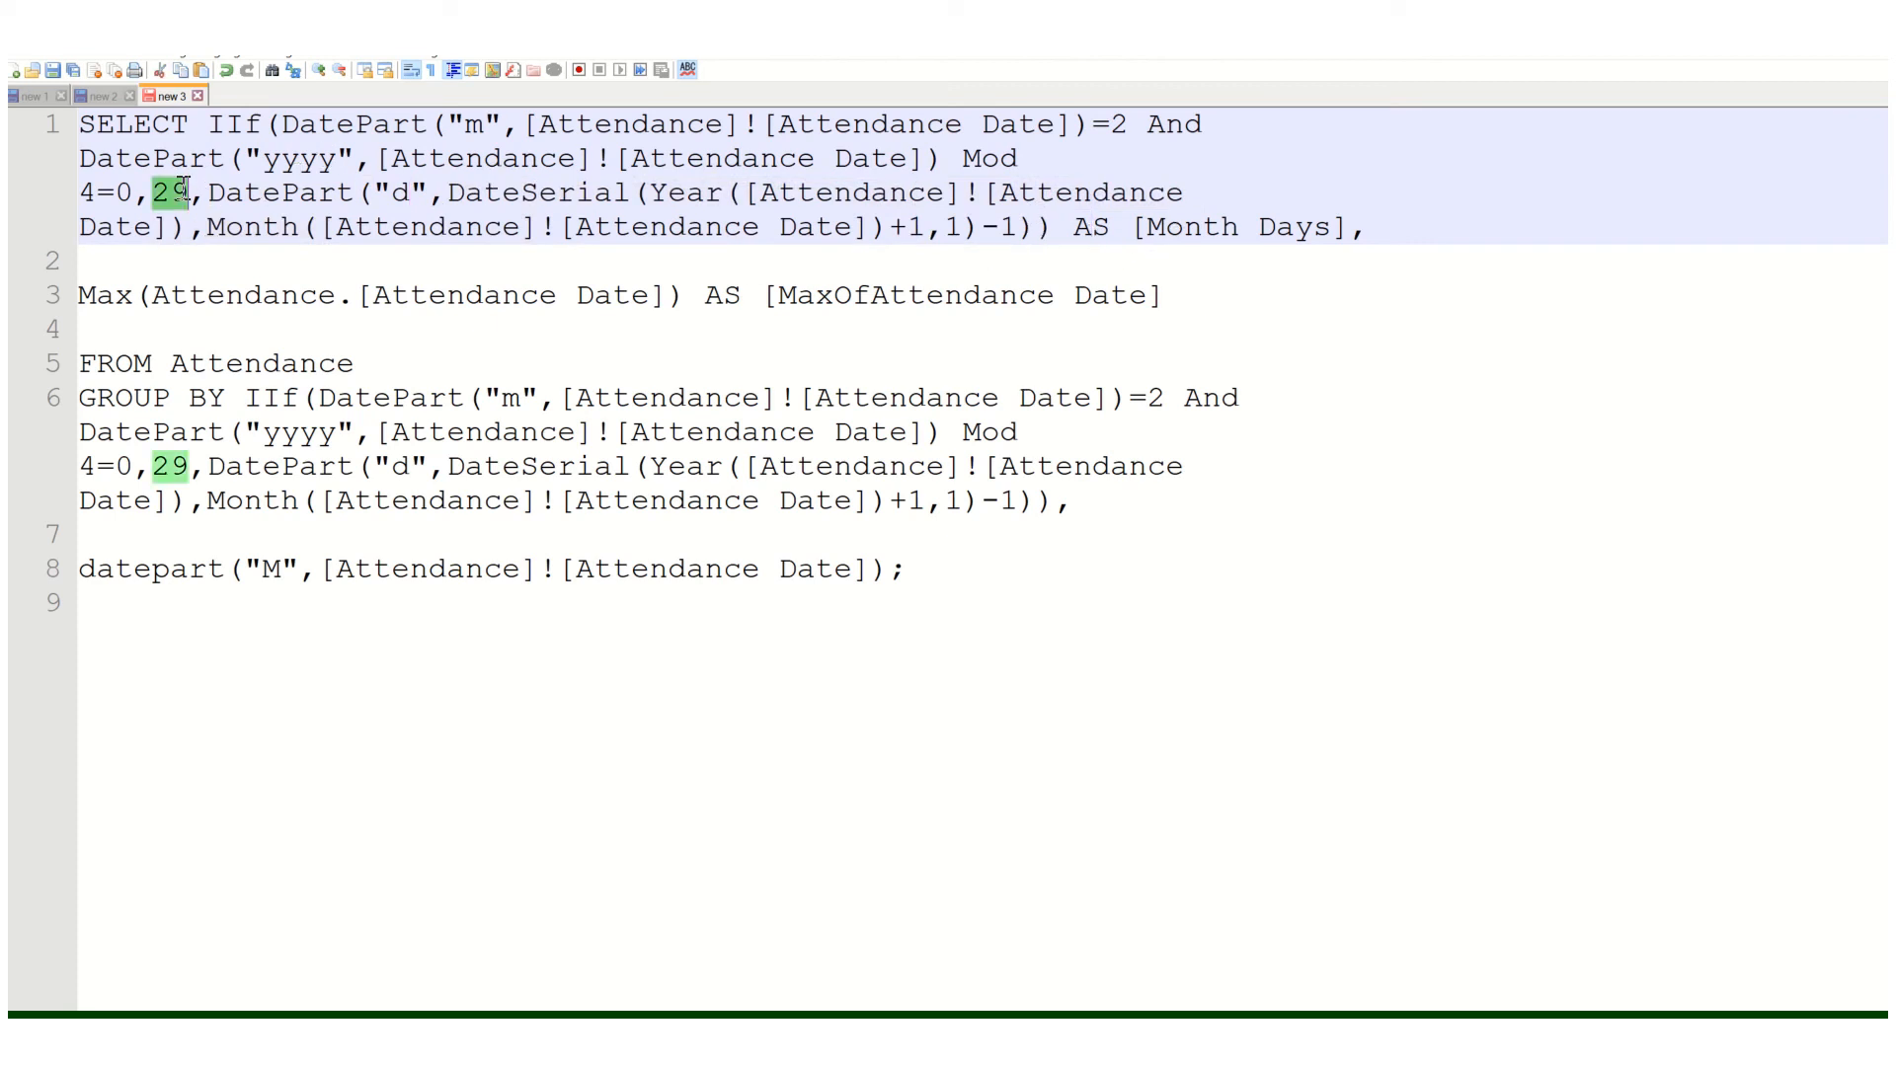
click(983, 226)
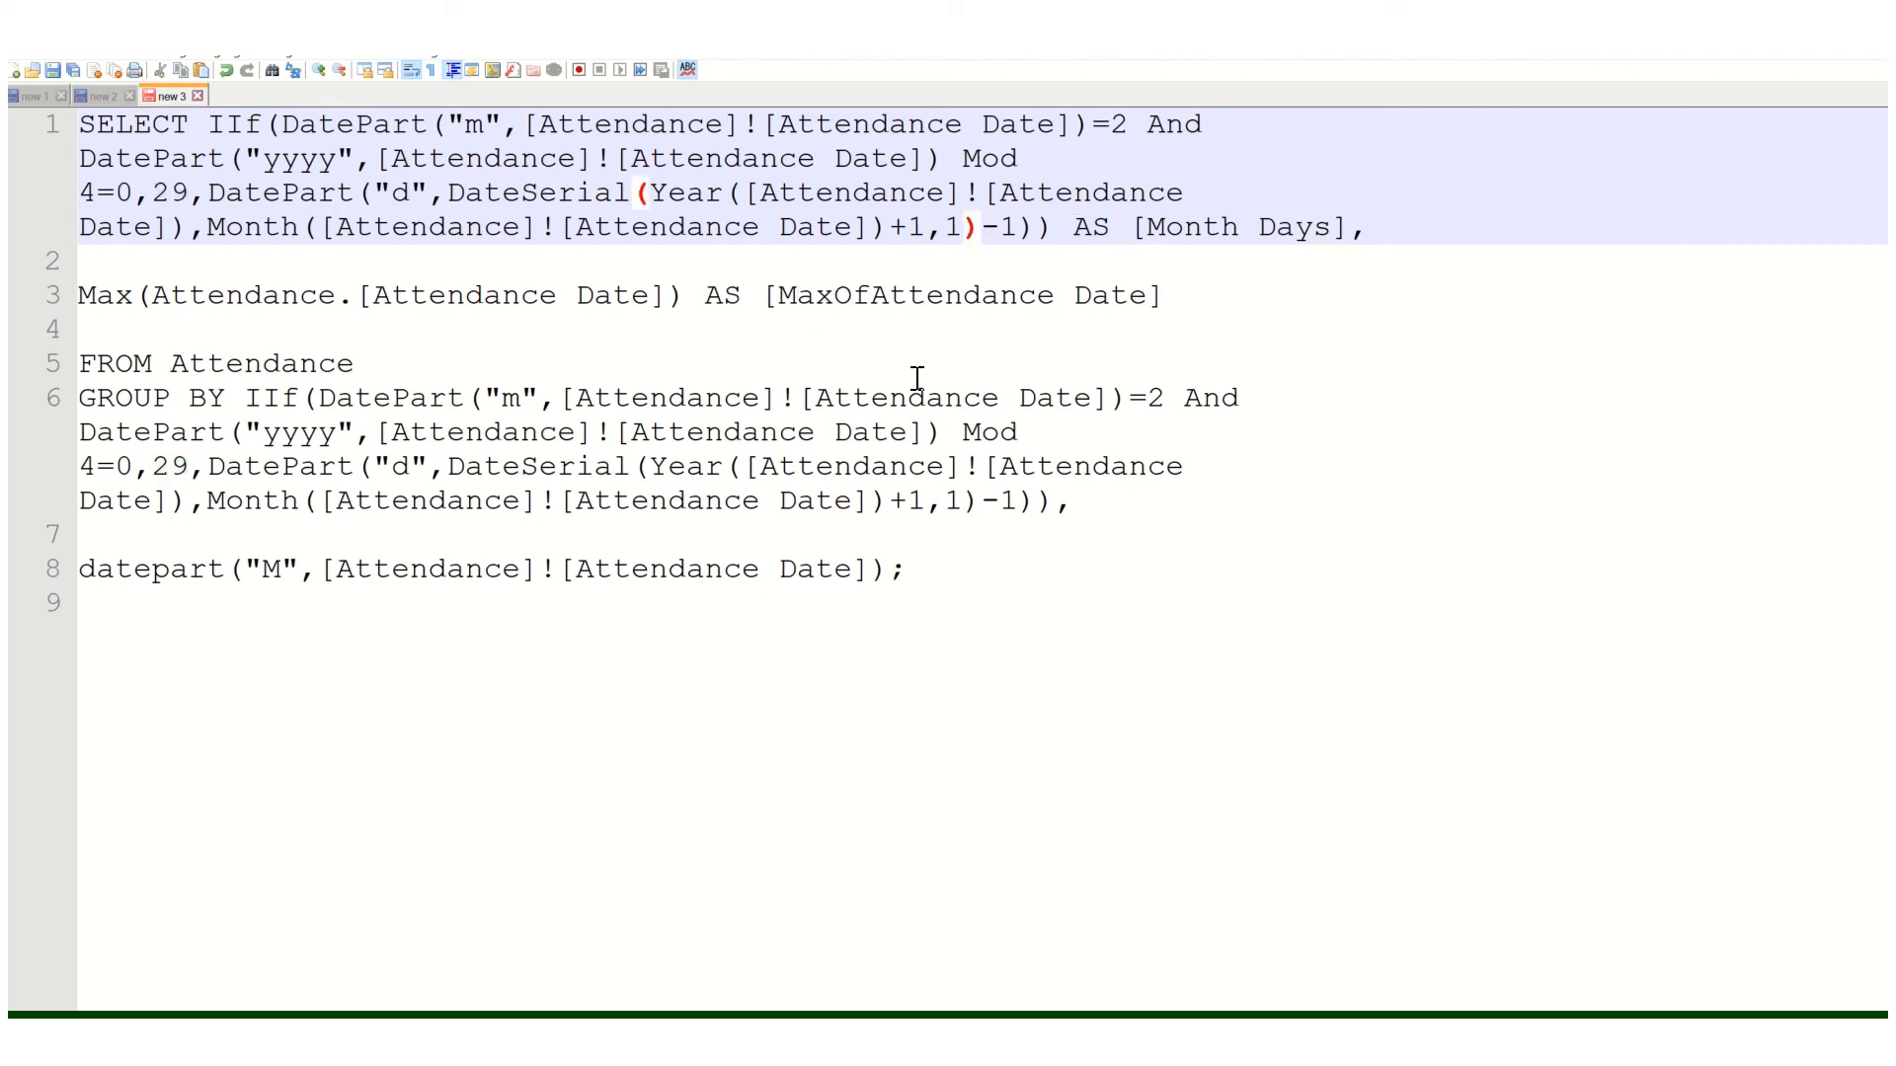
click(1049, 227)
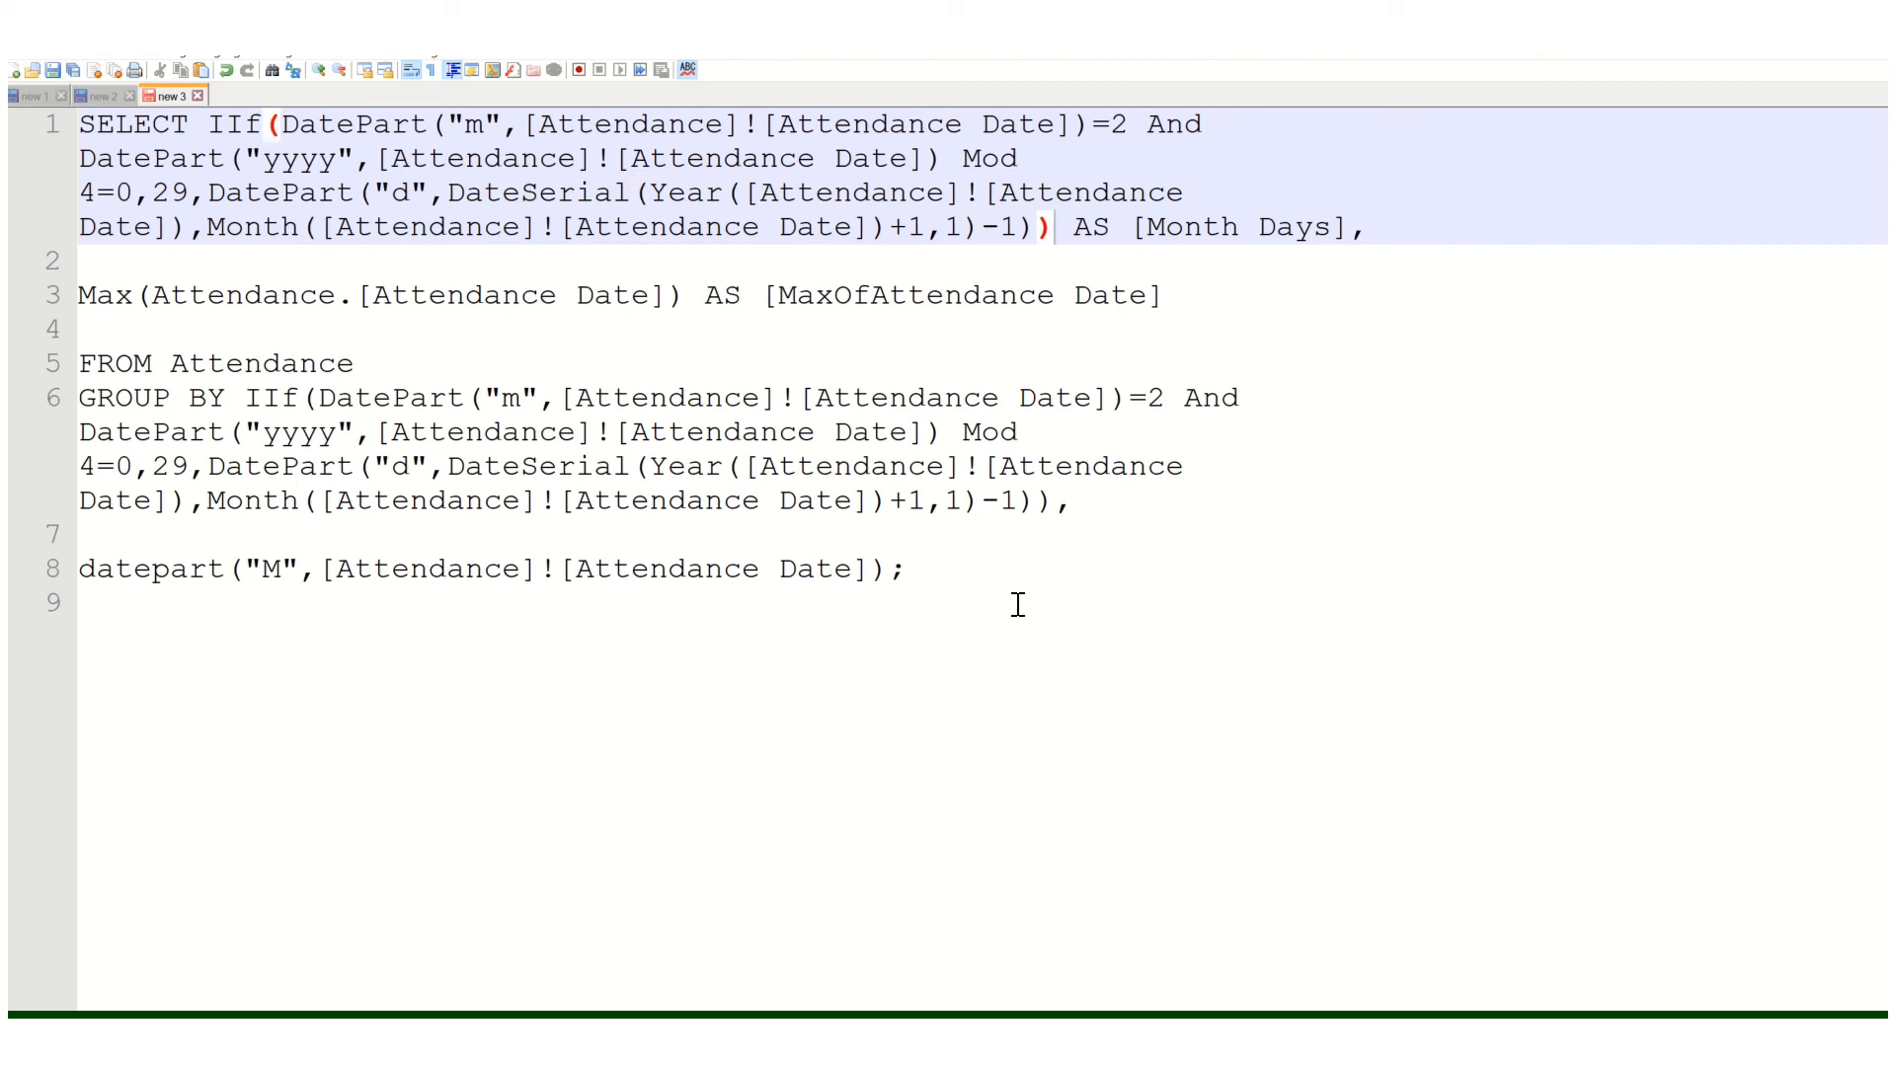
Highlight the whole SQL statement, and examine the Attendance table and Attendance Date field references in the first DatePart.
drag(948, 602, 81, 127)
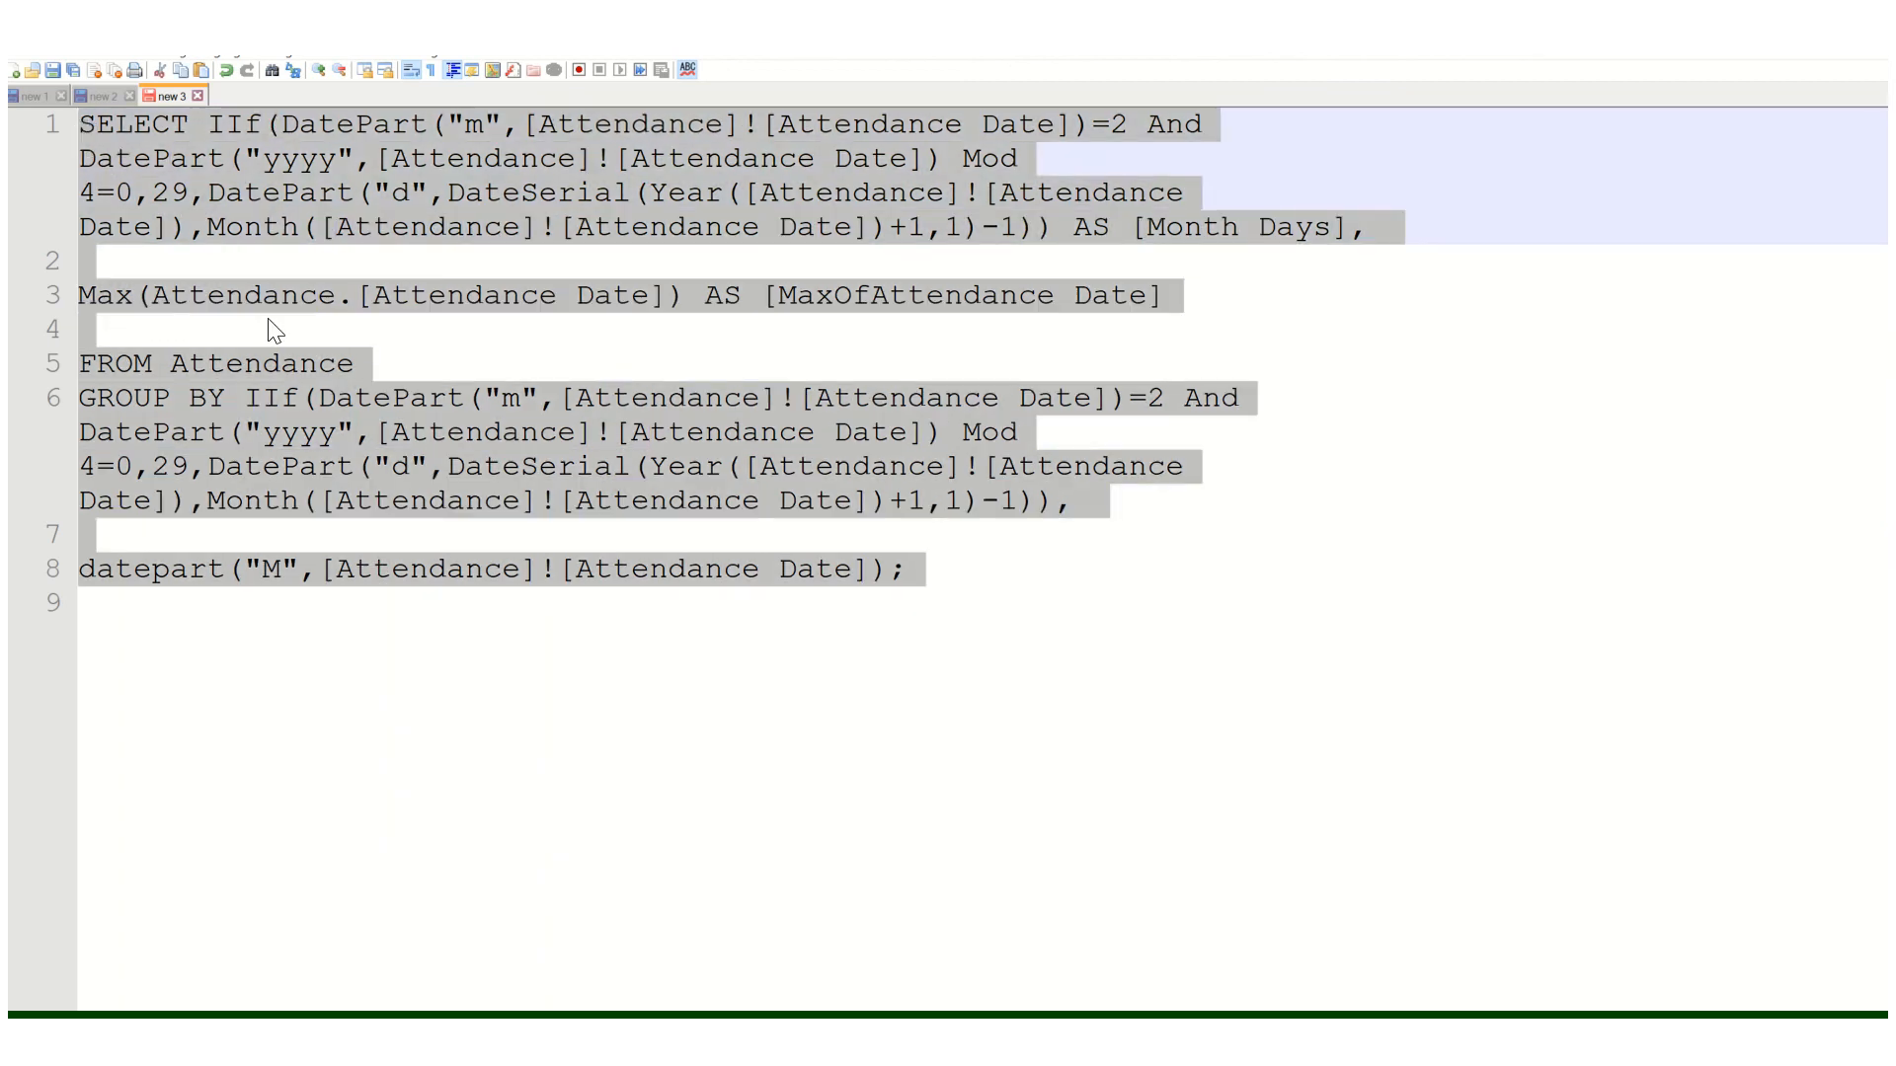
click(849, 714)
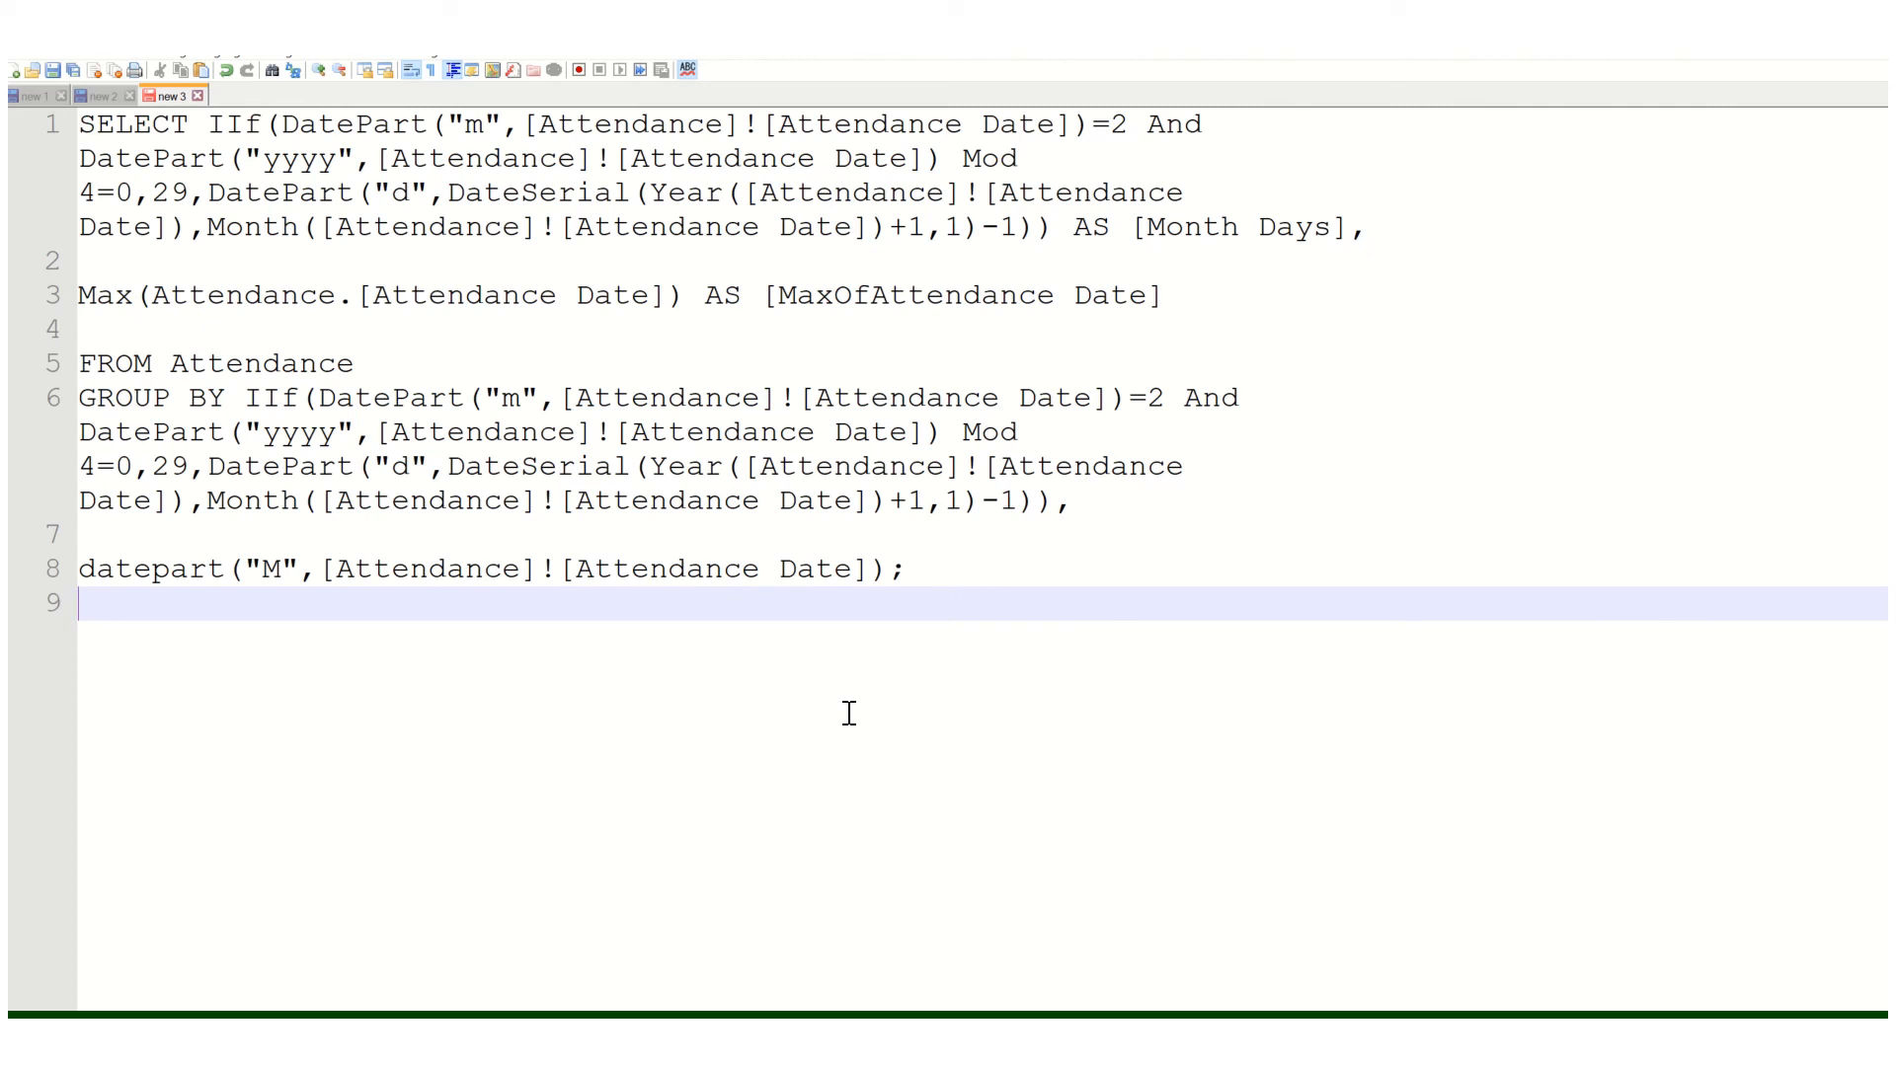
double_click(546, 122)
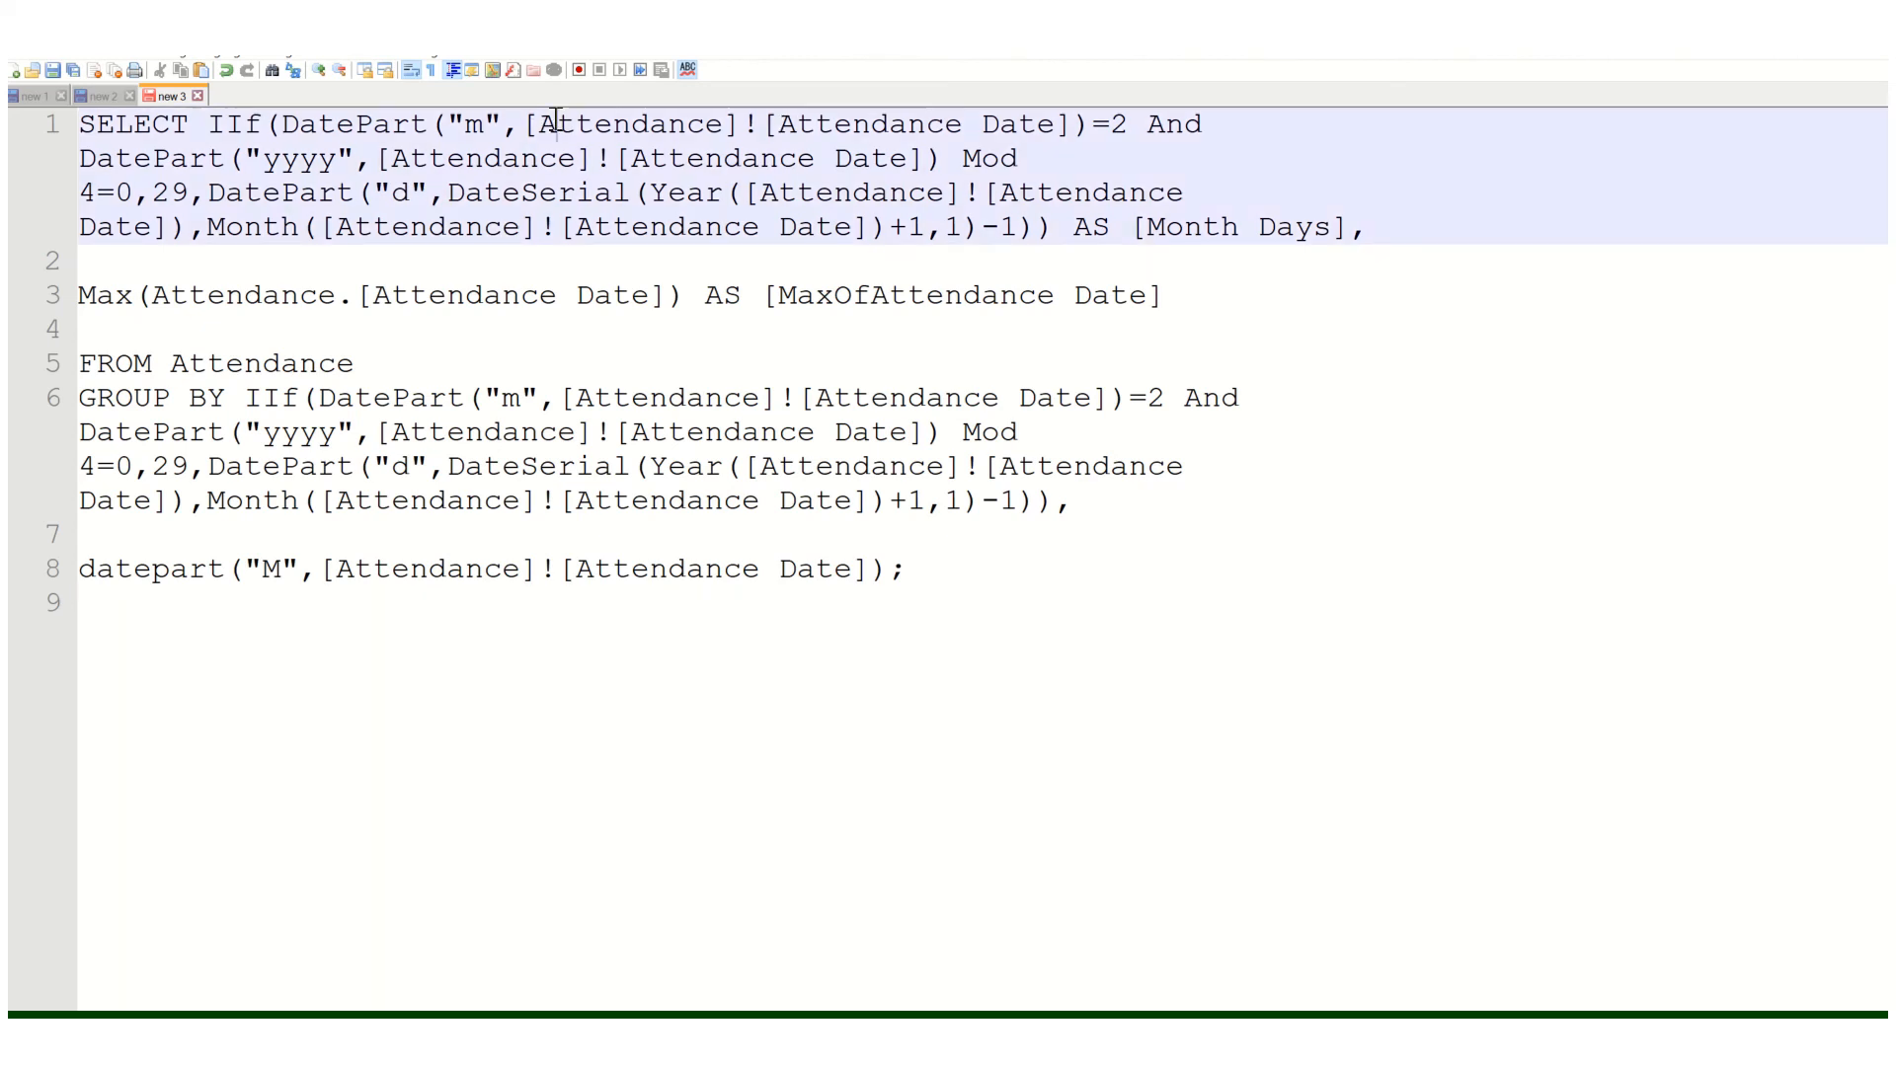
click(867, 123)
double_click(666, 128)
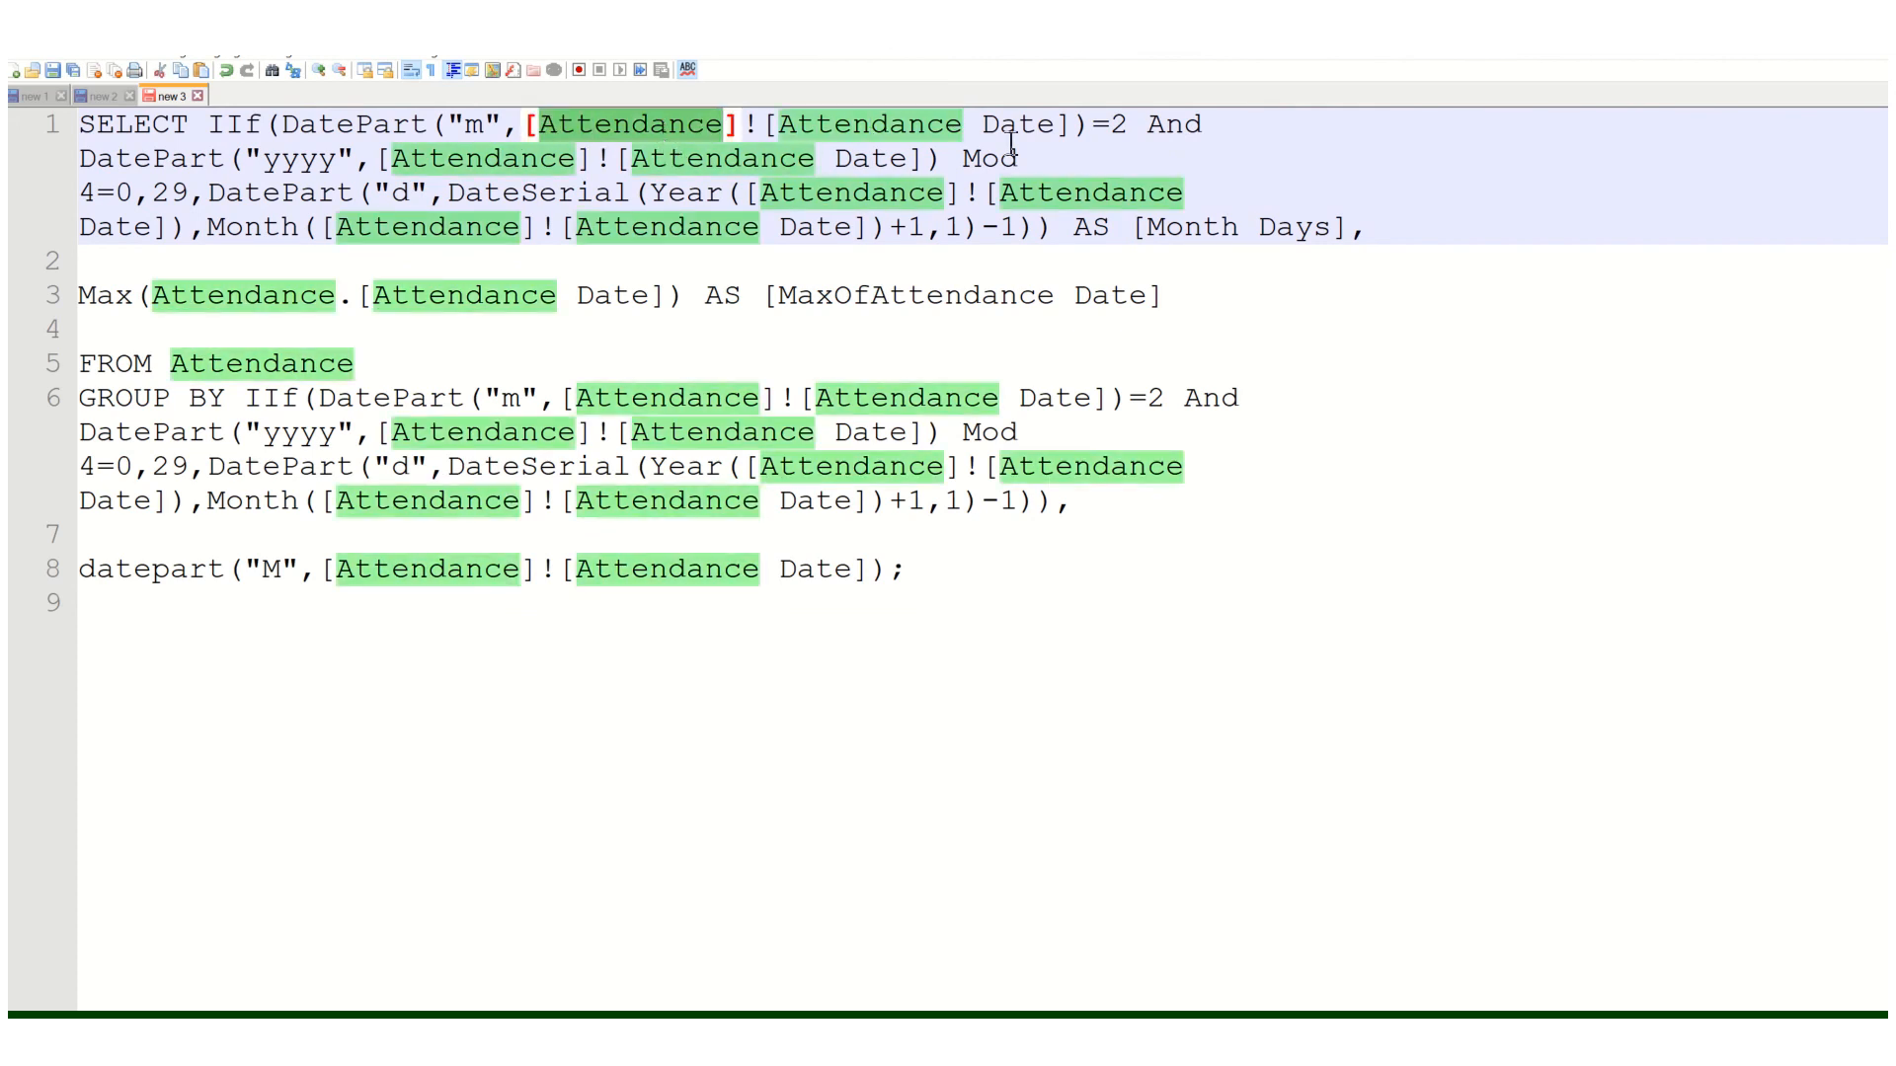
drag(1054, 125, 779, 125)
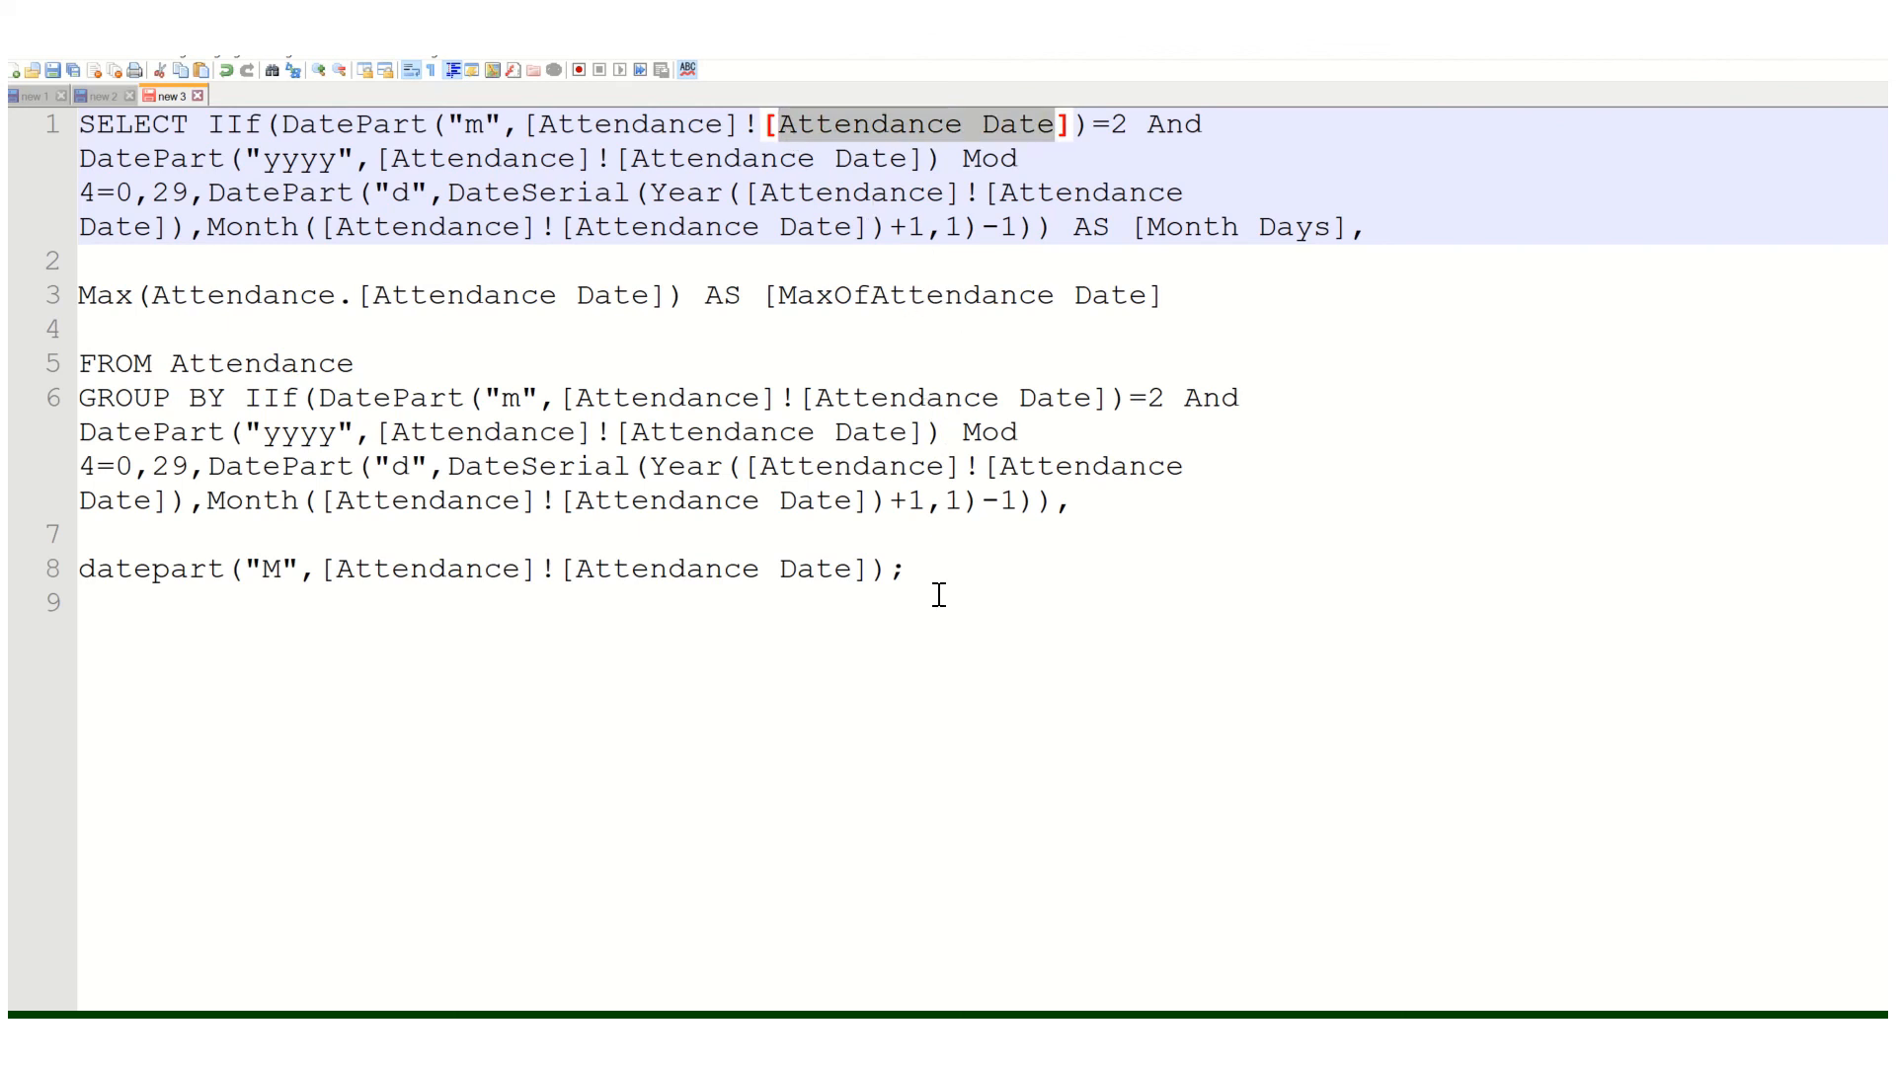
click(1003, 643)
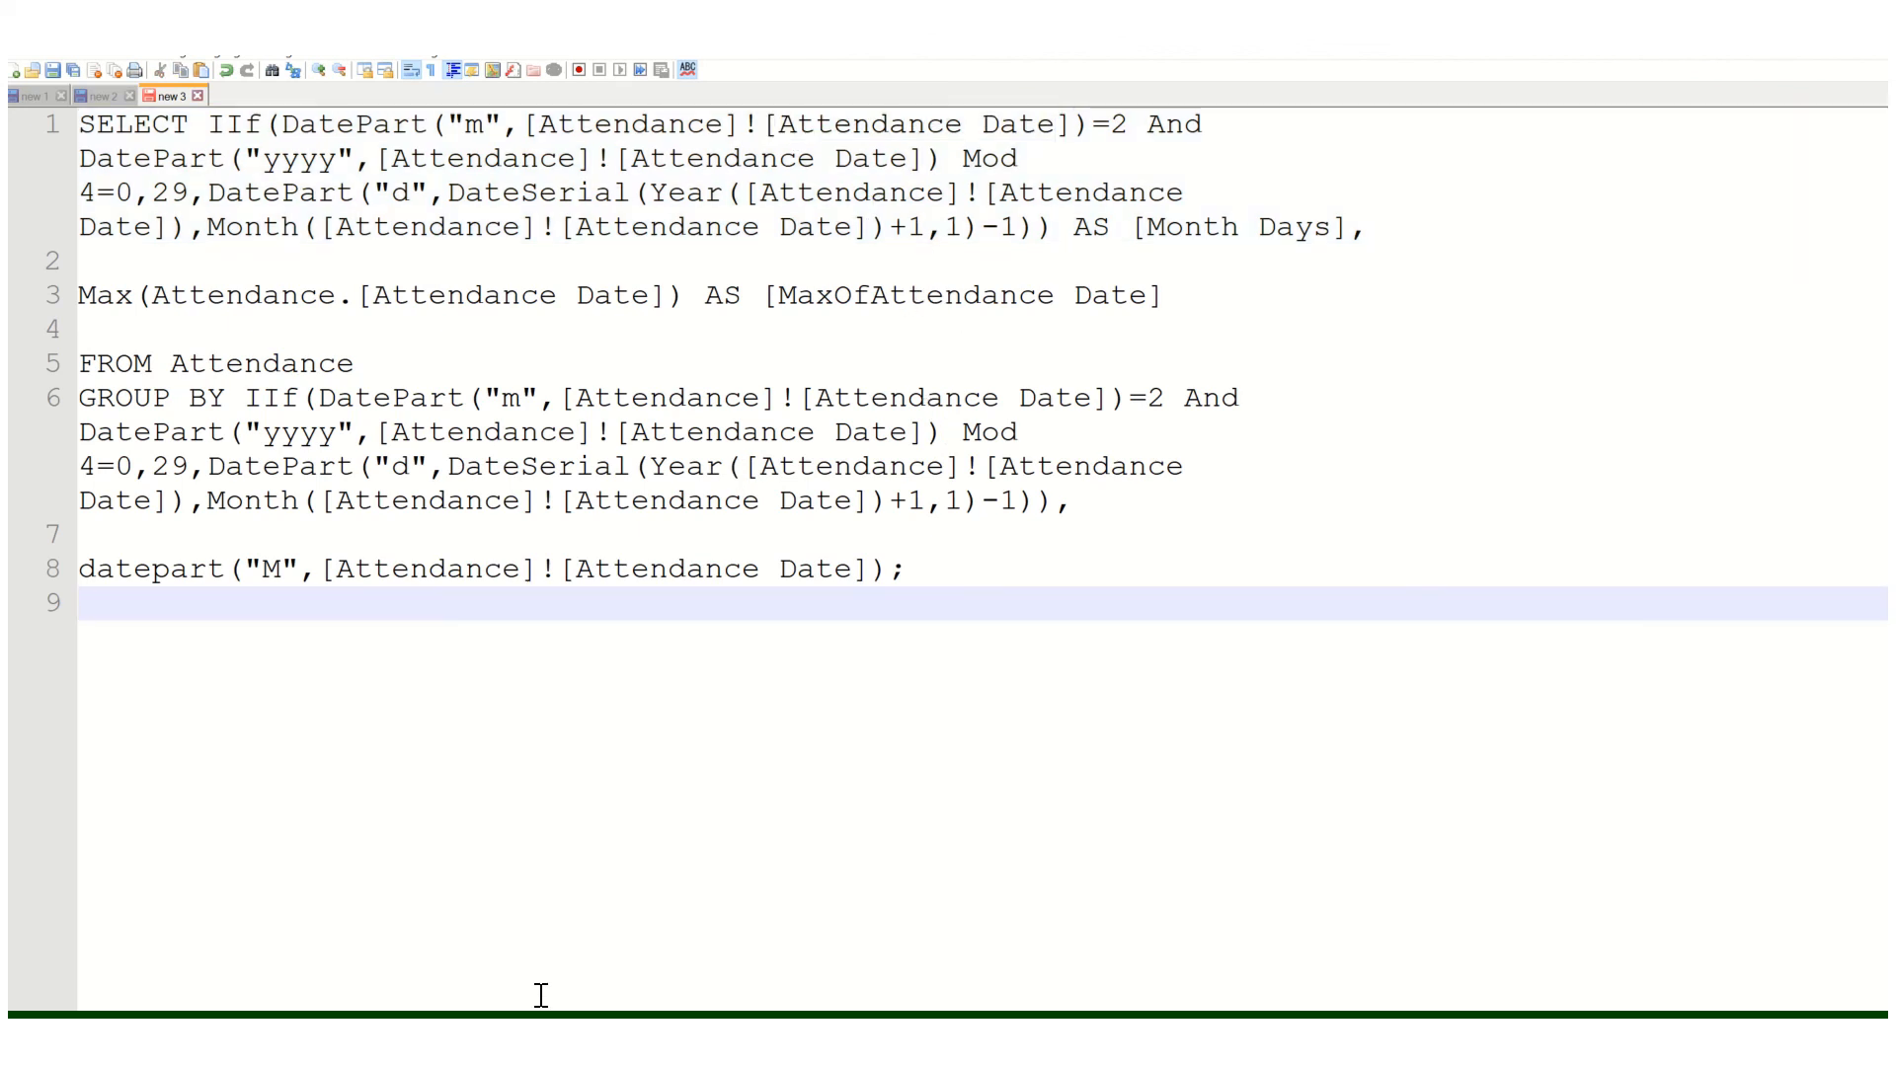
Switch to Access, copy the Total Month Days query's entire SQL statement, and close the query without saving its design.
click(583, 1035)
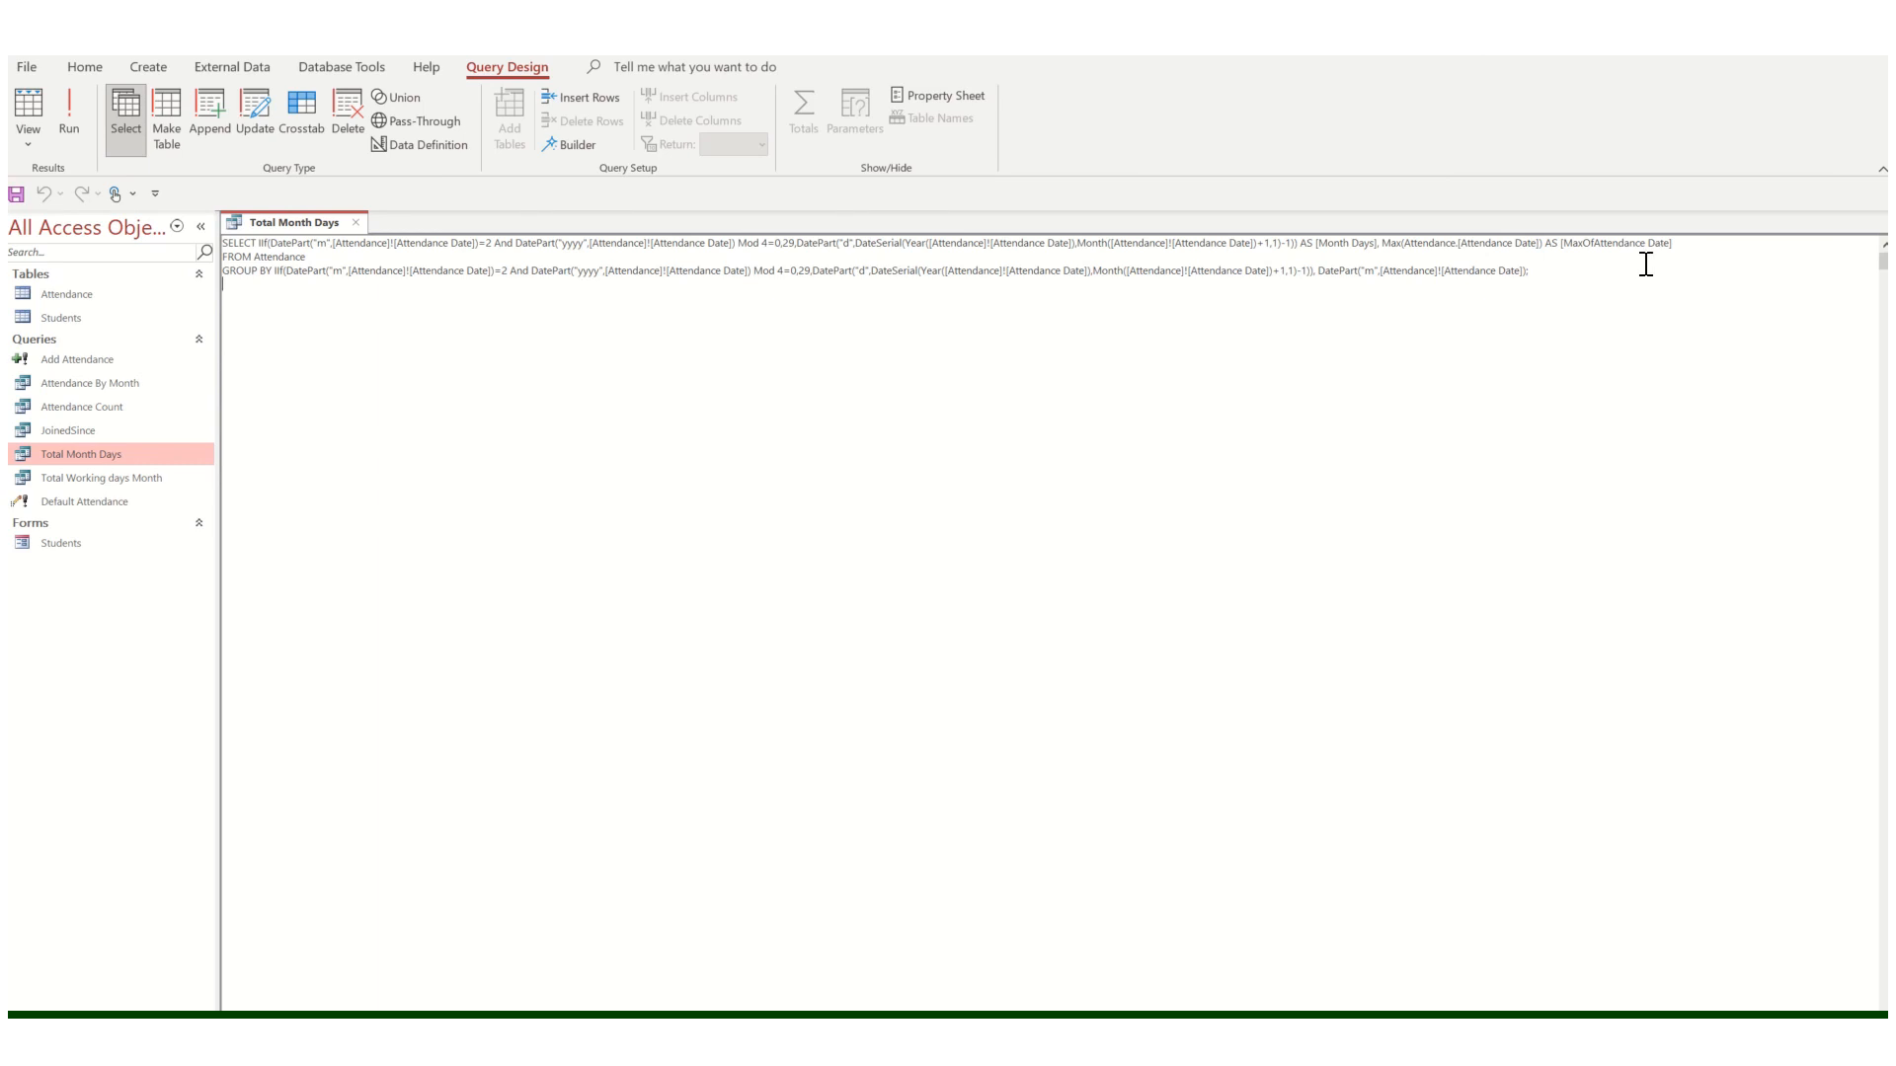
drag(1227, 287, 219, 243)
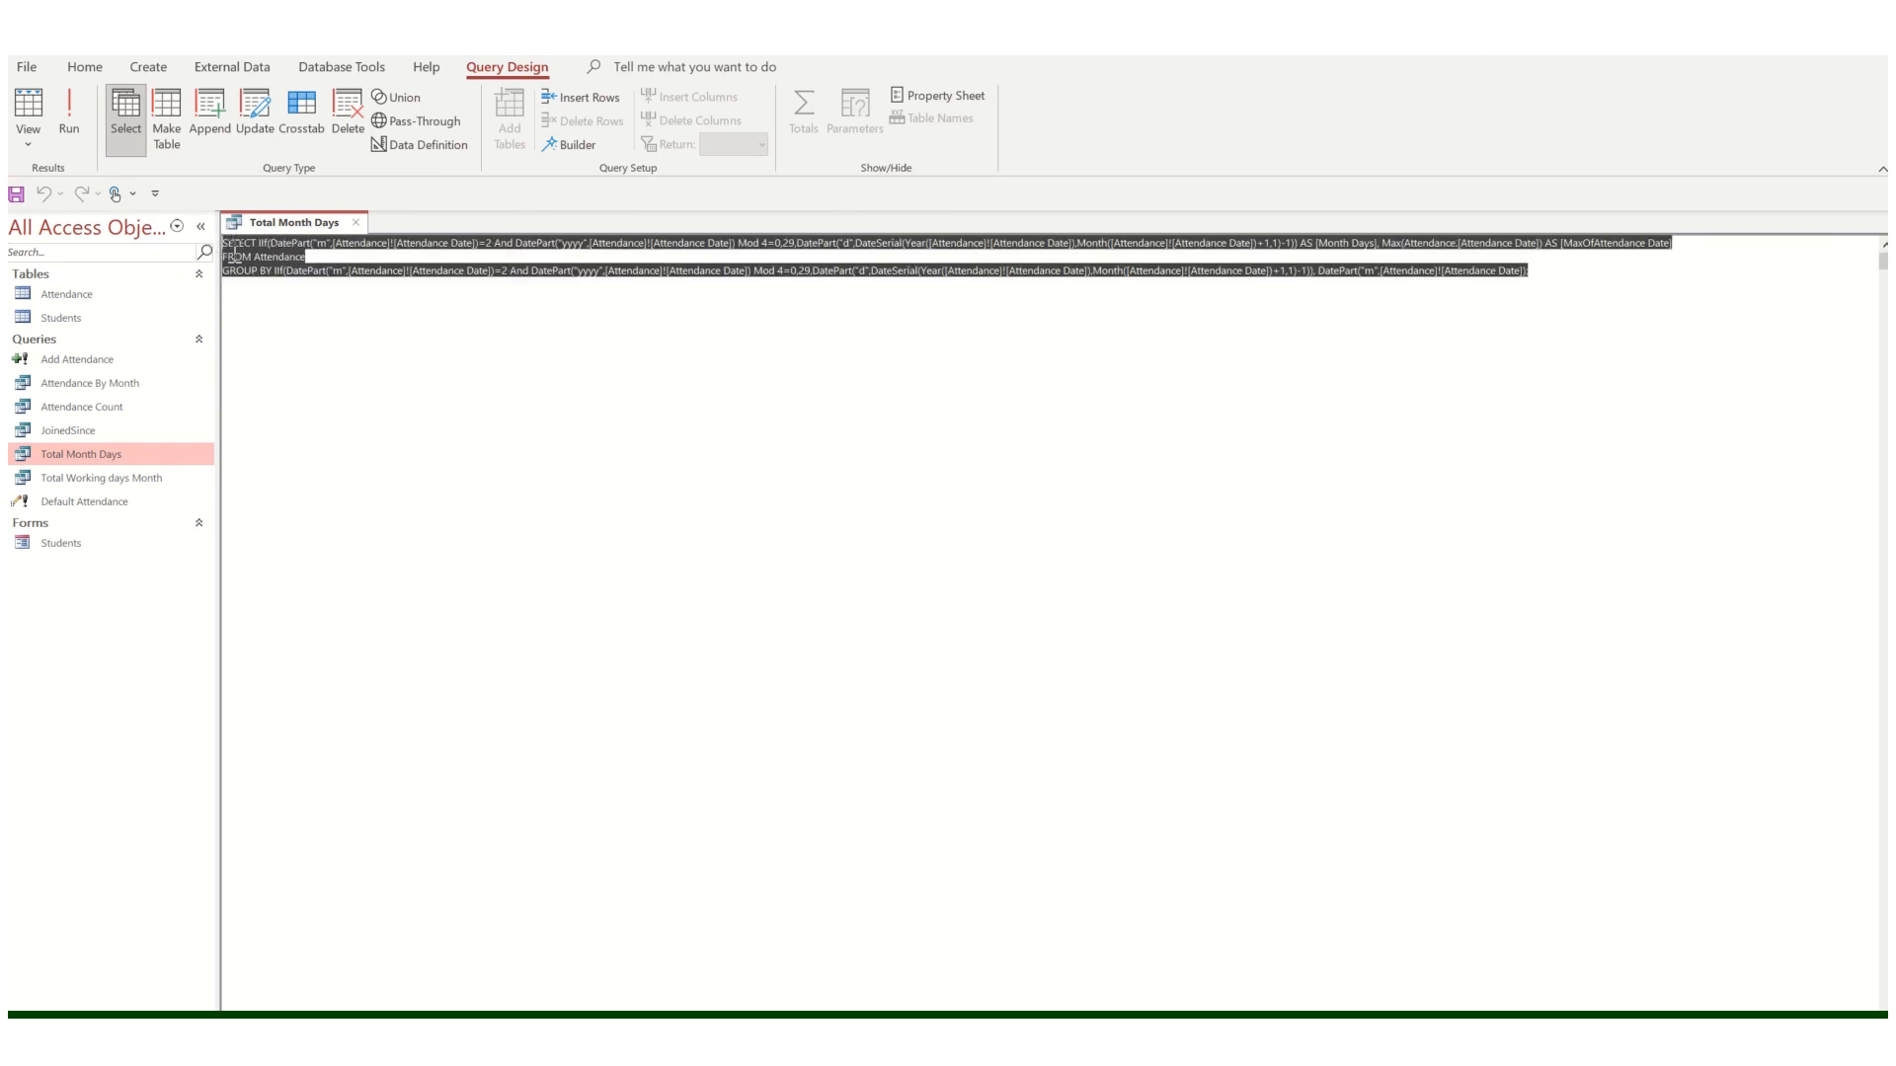
right_click(235, 253)
click(199, 291)
click(542, 362)
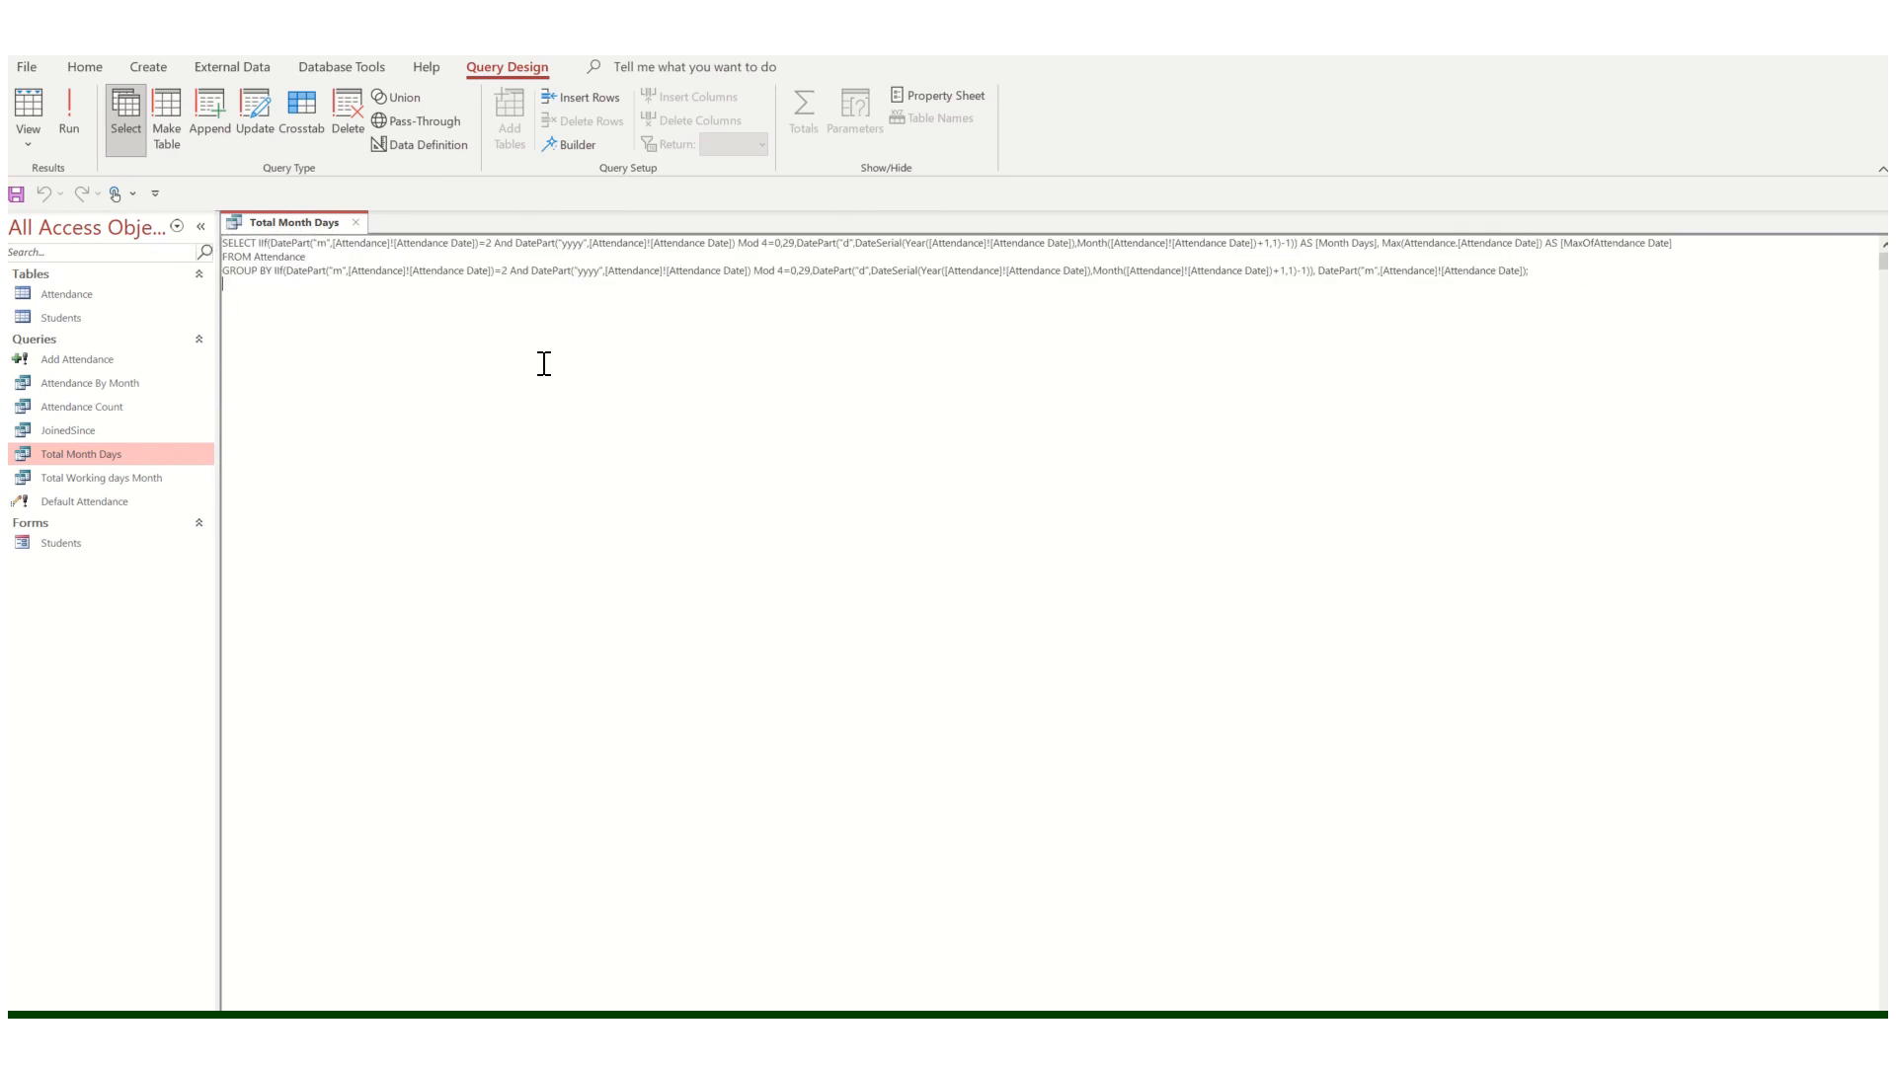
click(356, 223)
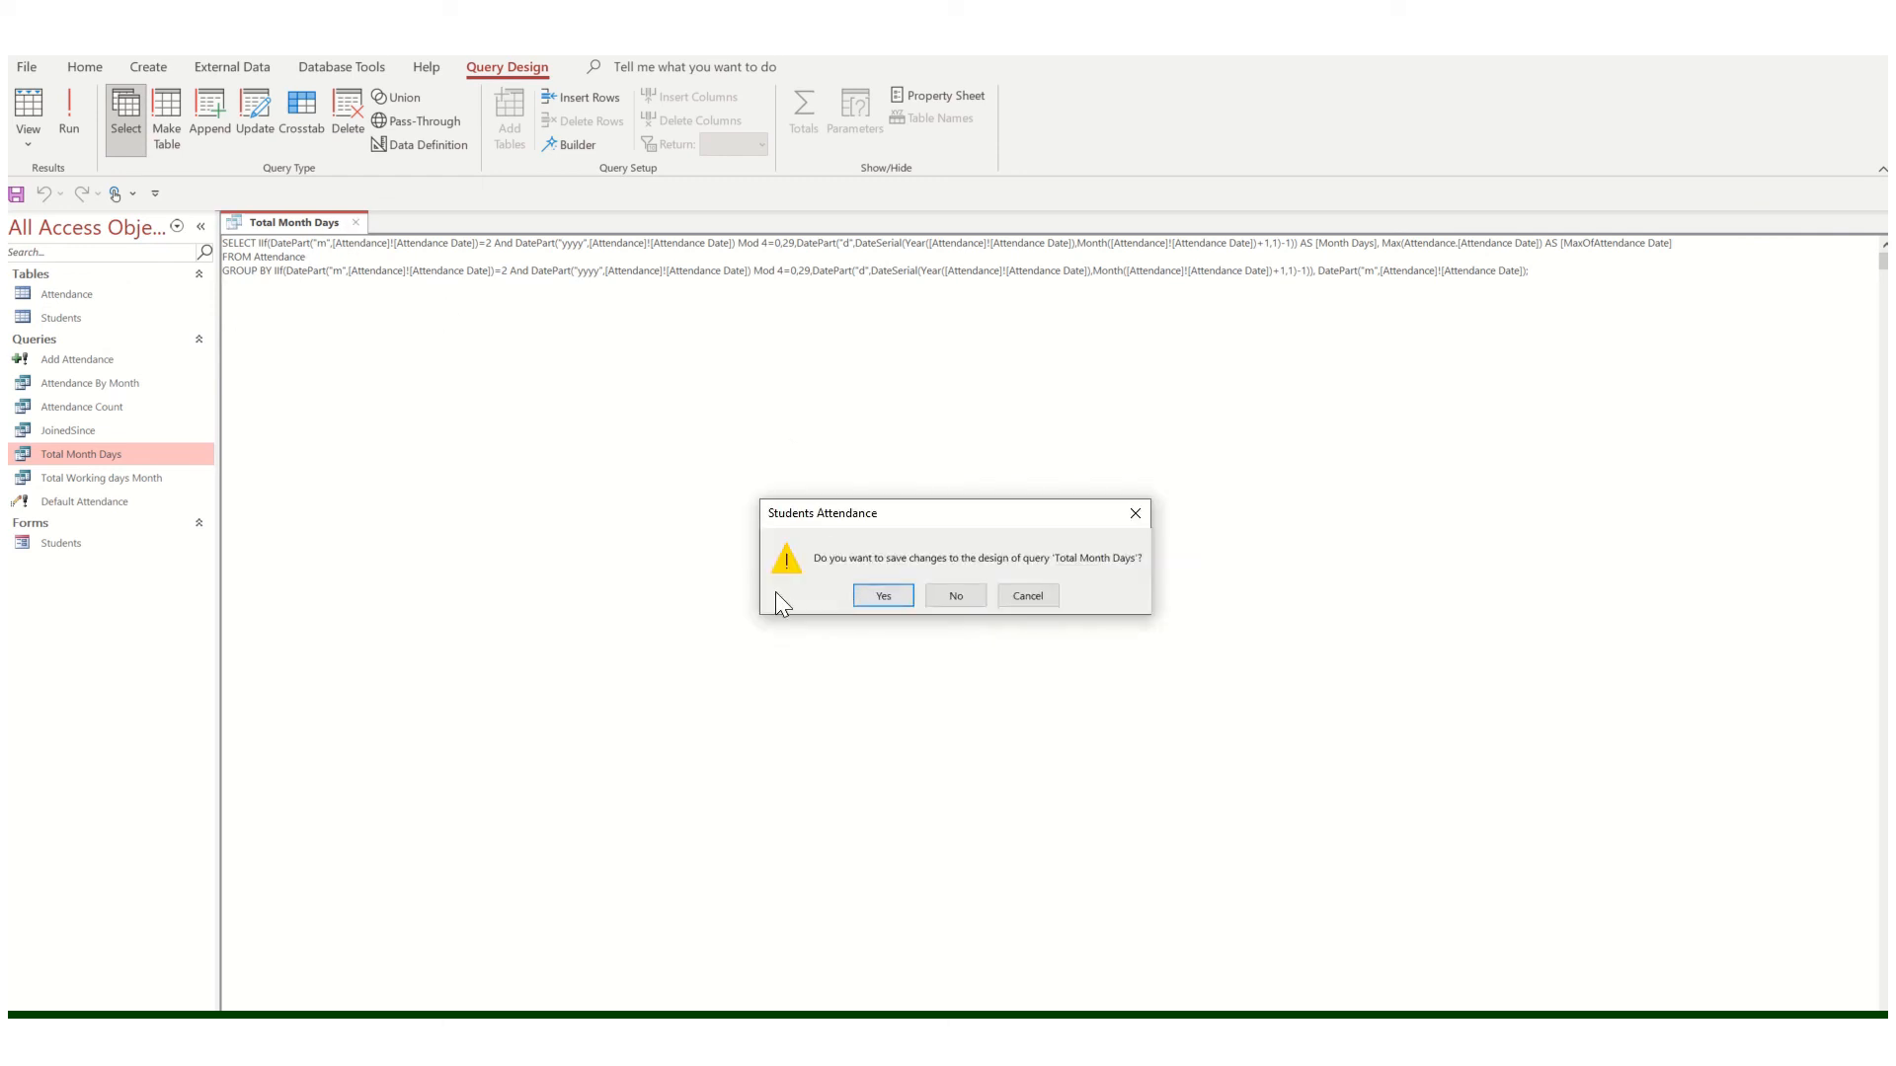
click(956, 596)
Create a new blank query without adding any tables, and show it in SQL view.
click(138, 69)
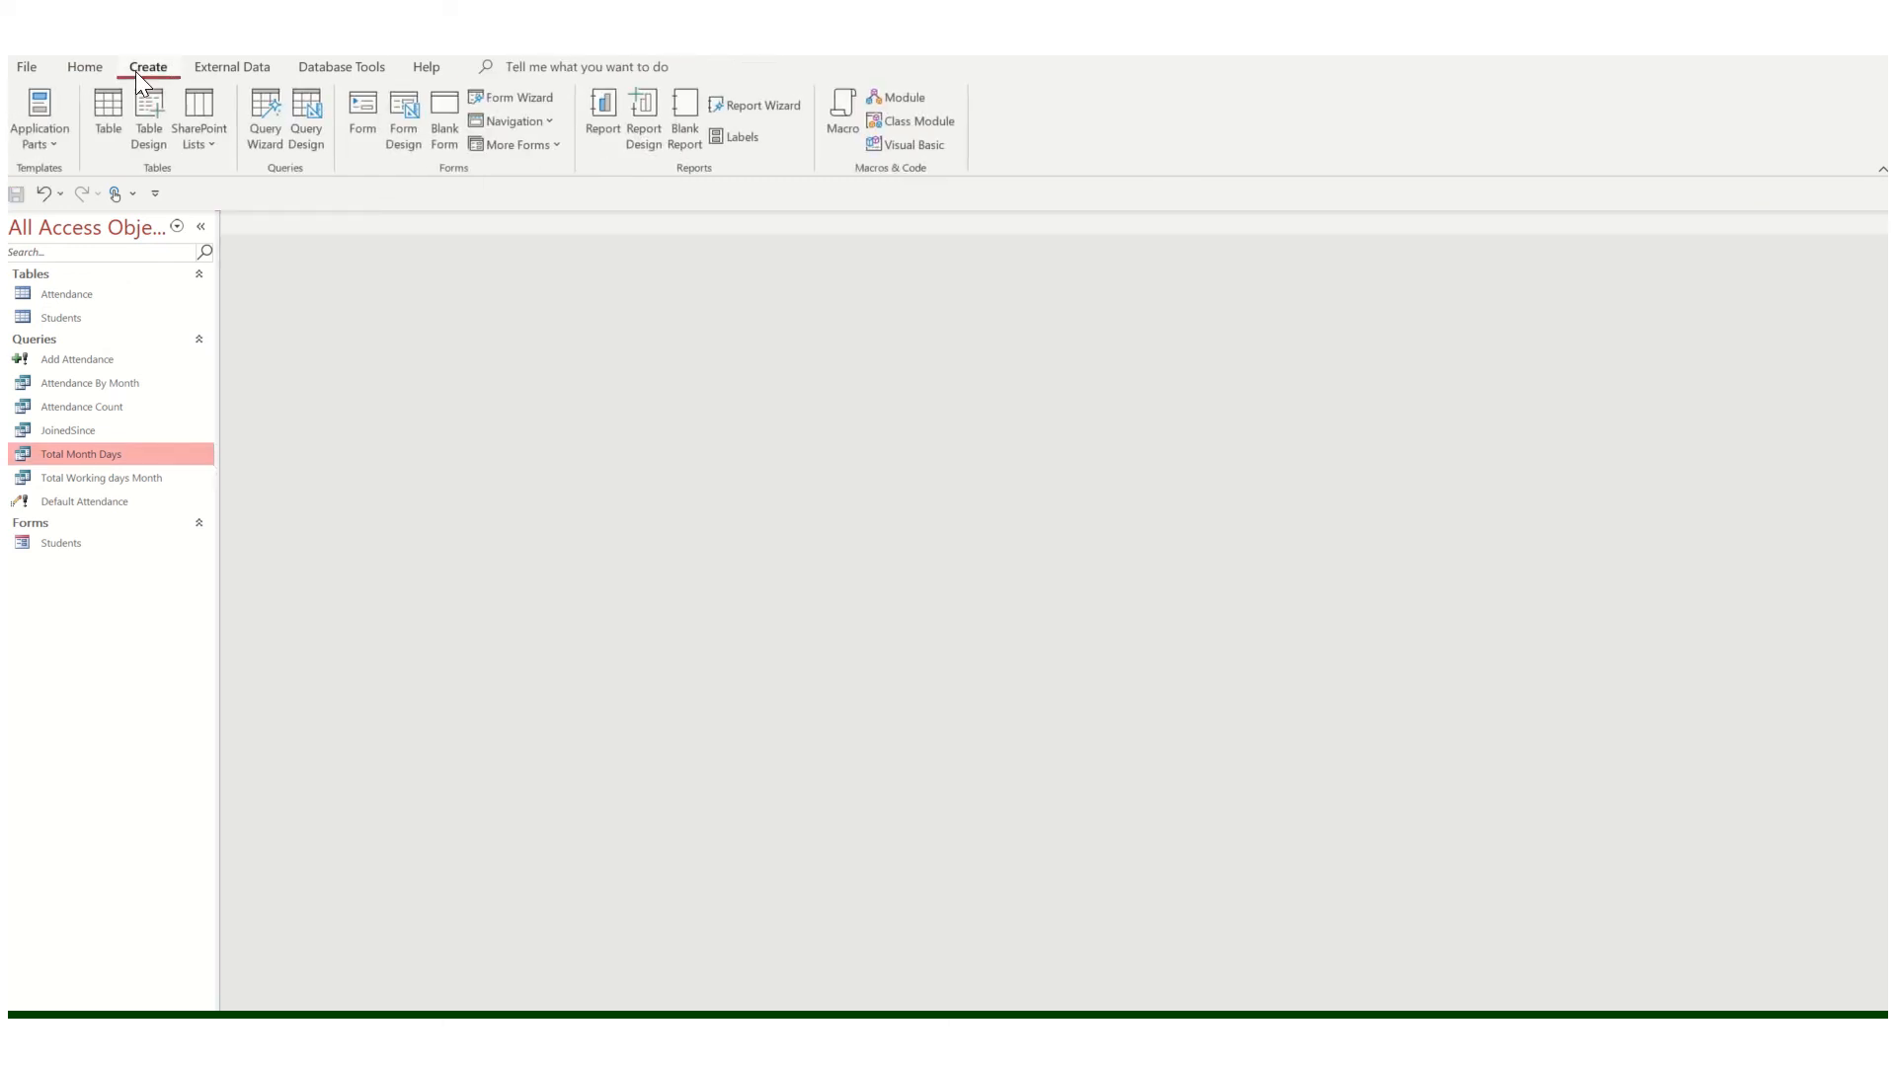
click(300, 134)
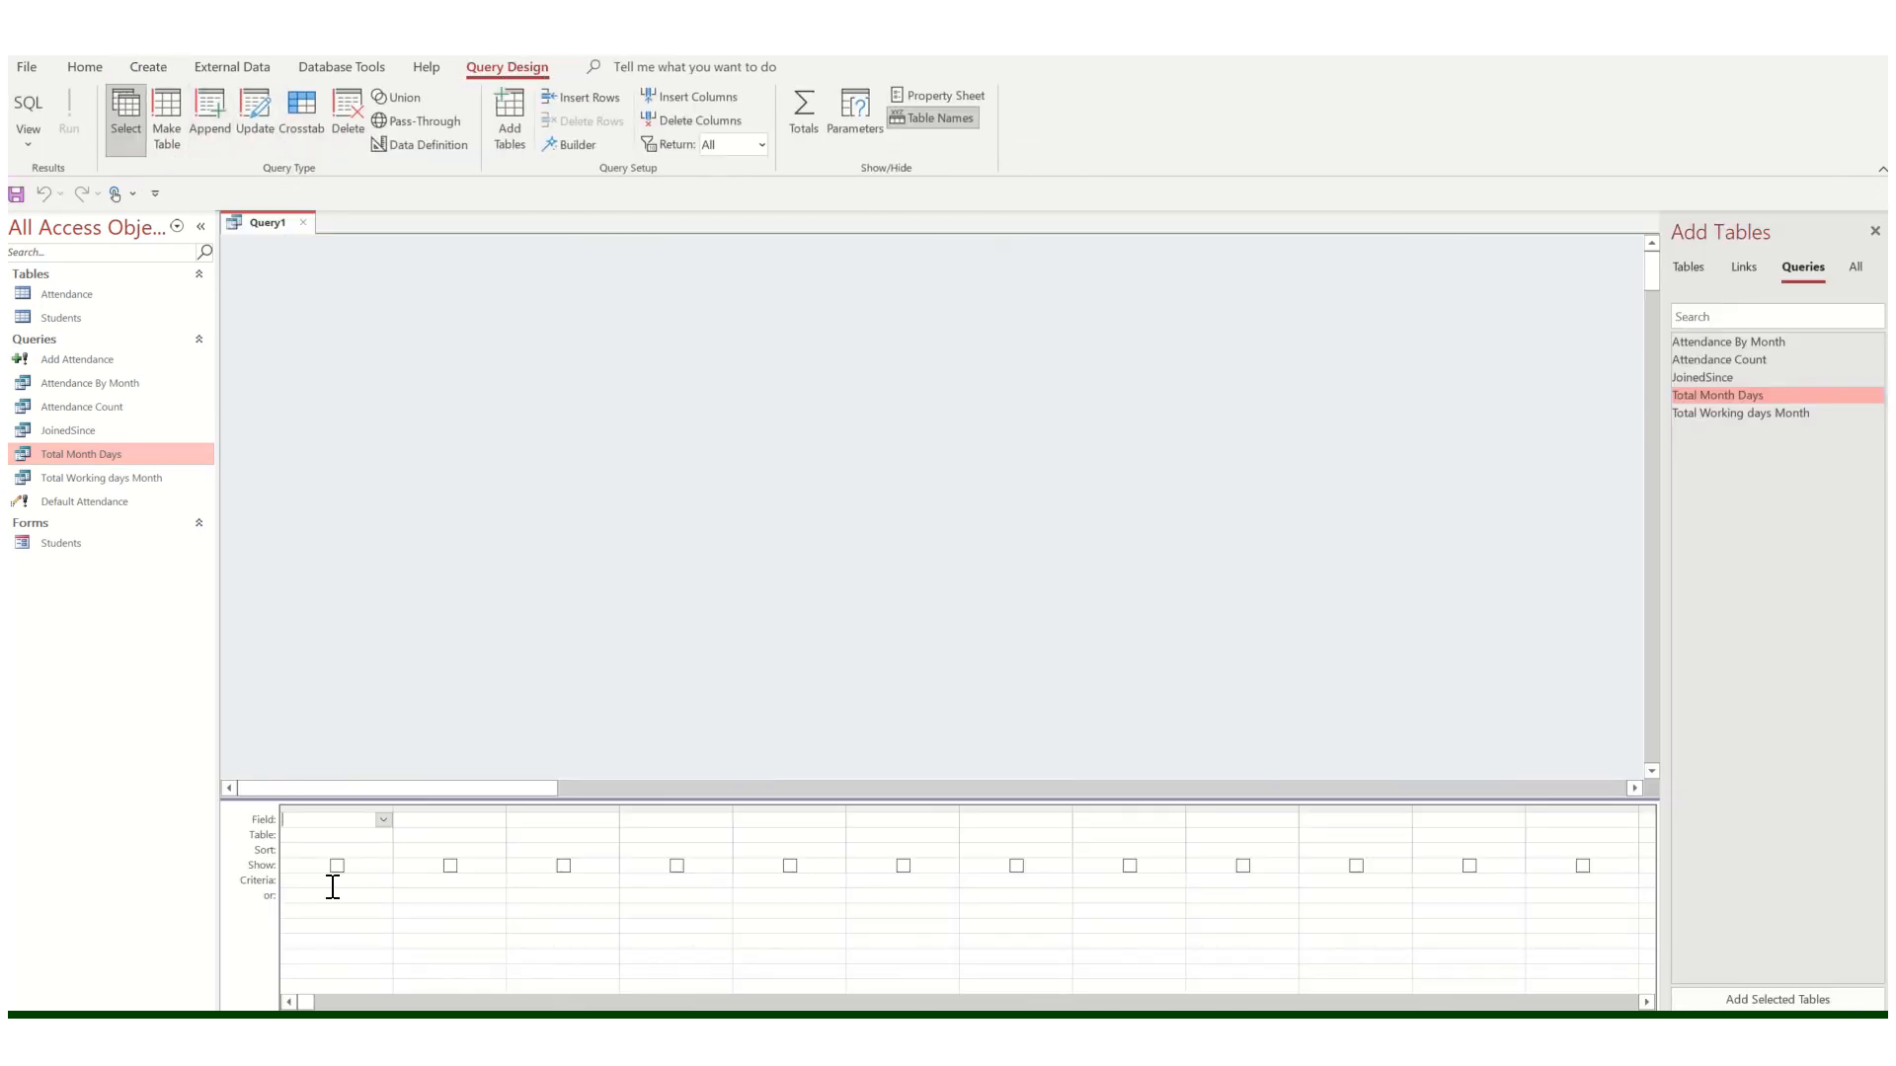
click(37, 146)
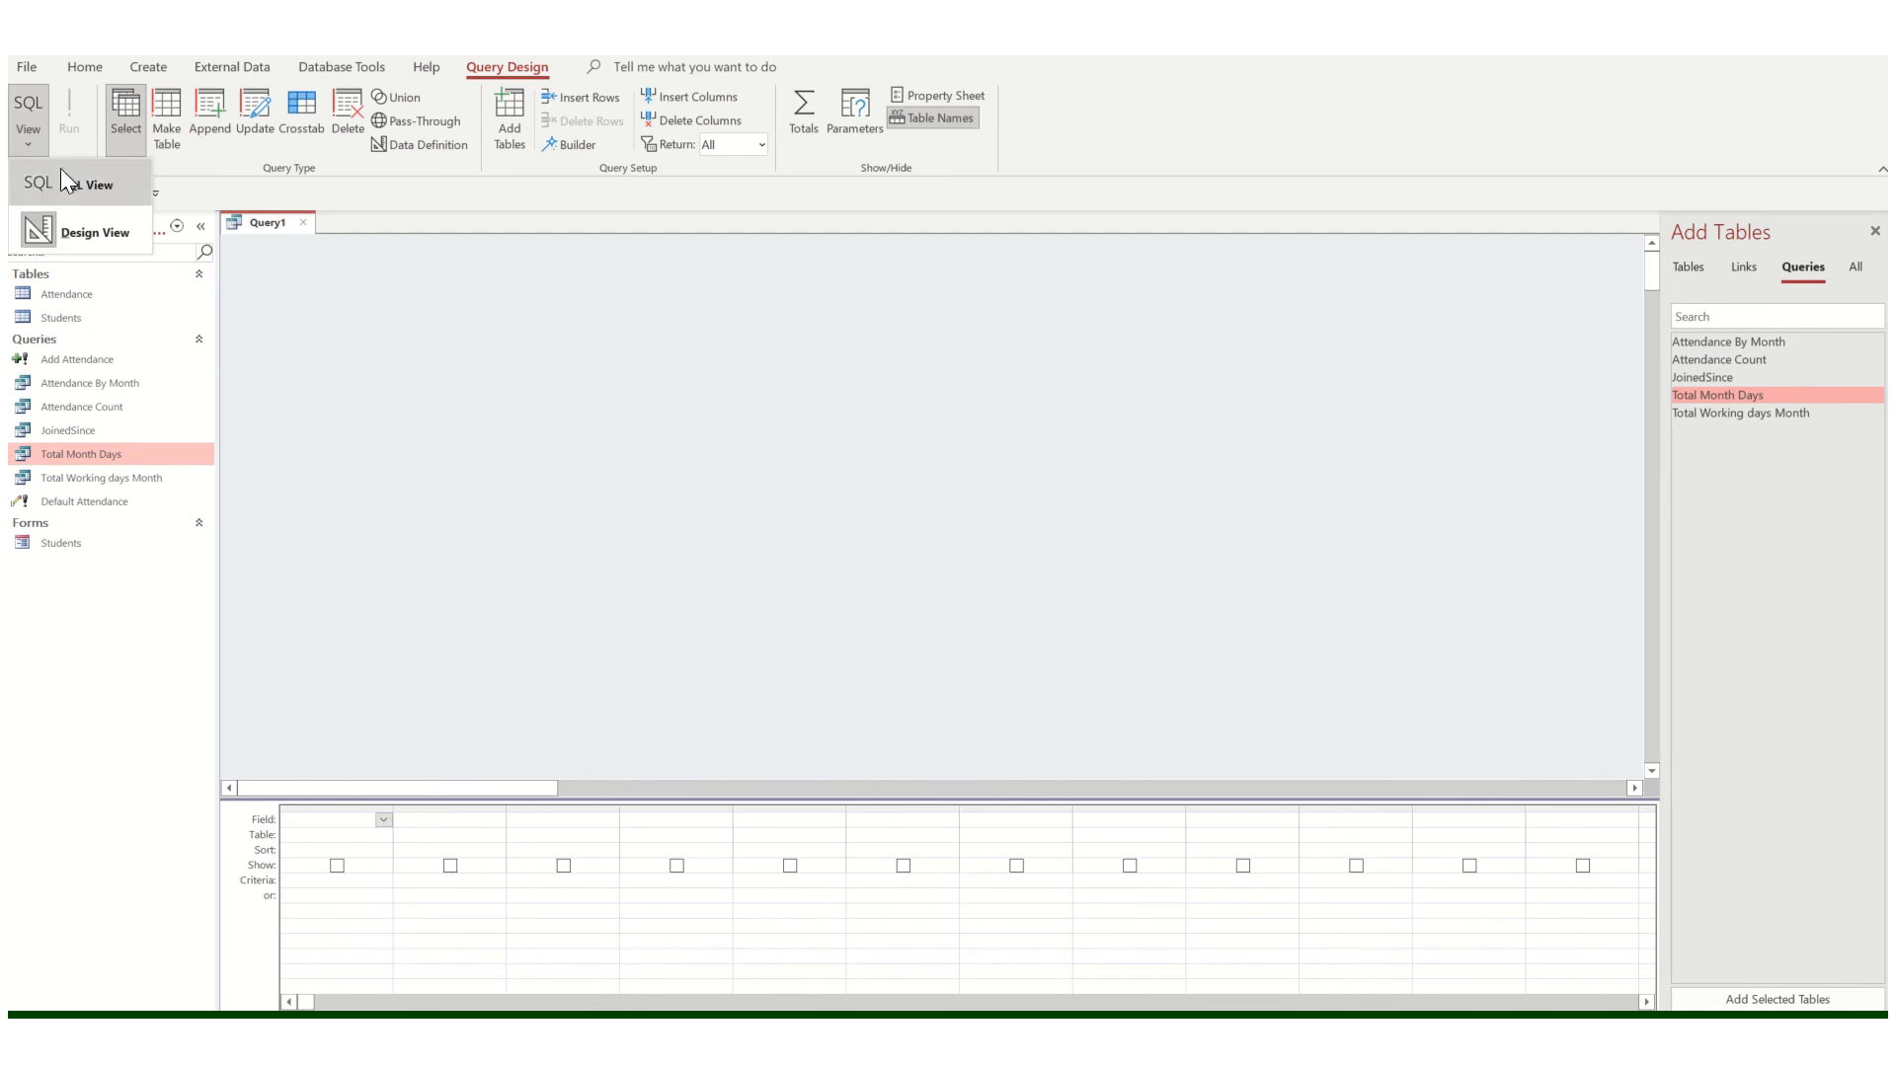
click(61, 170)
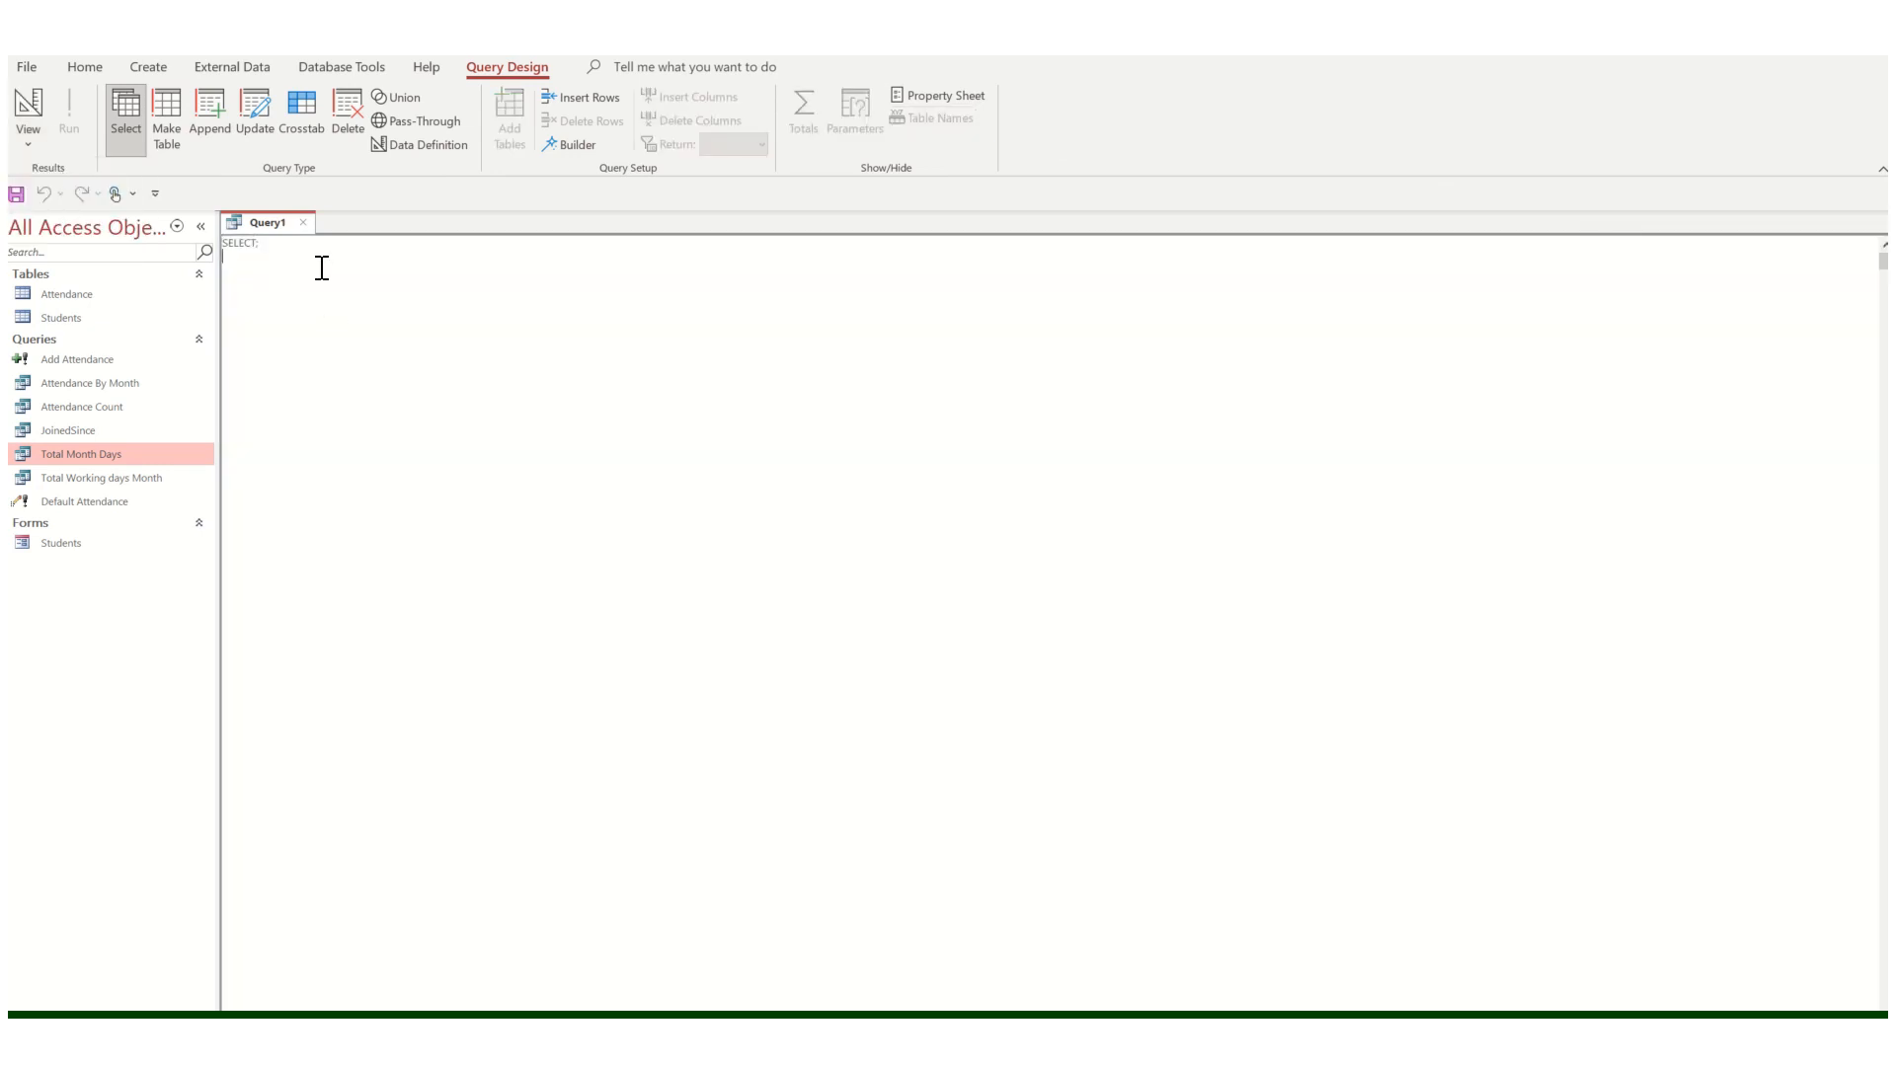
Replace the new query's default SELECT statement with the copied SQL, run it, and examine the Month Days value for 8/31/2022.
key(ctrl+a)
key(ctrl+v)
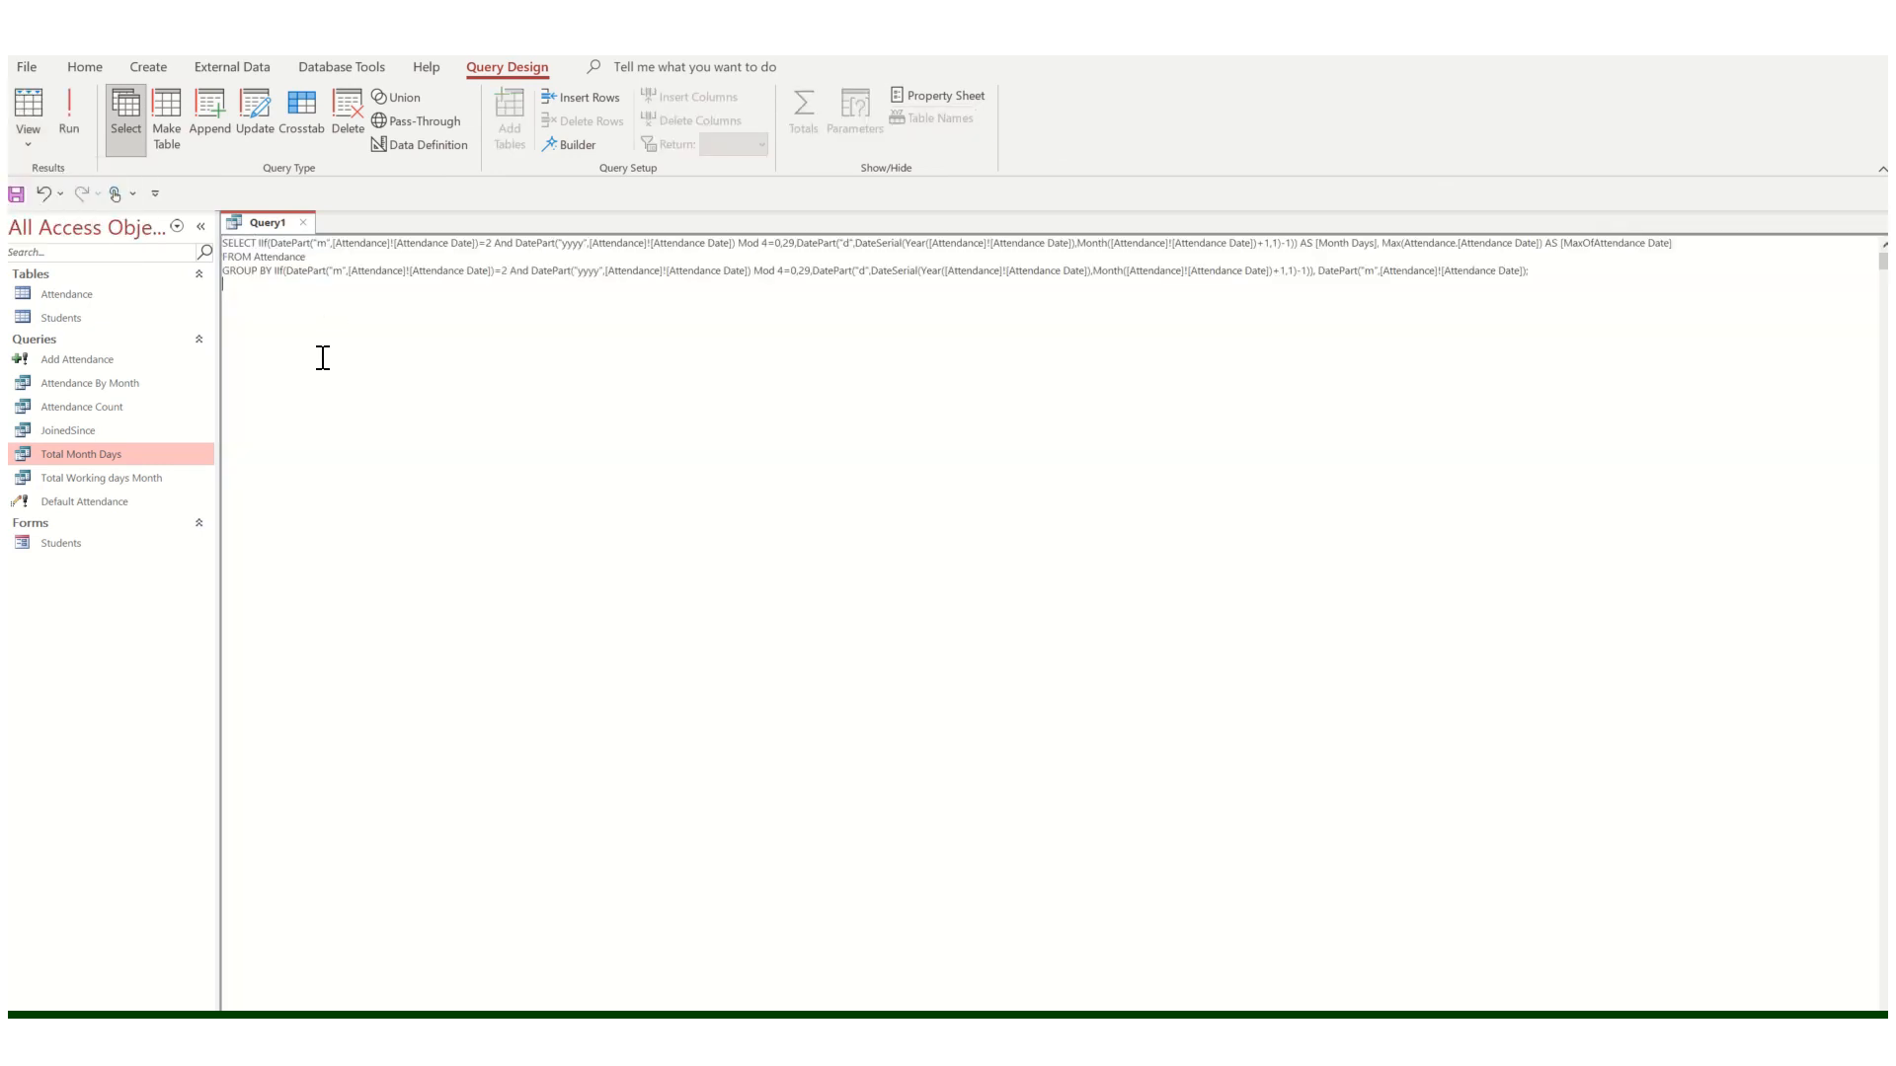
click(74, 128)
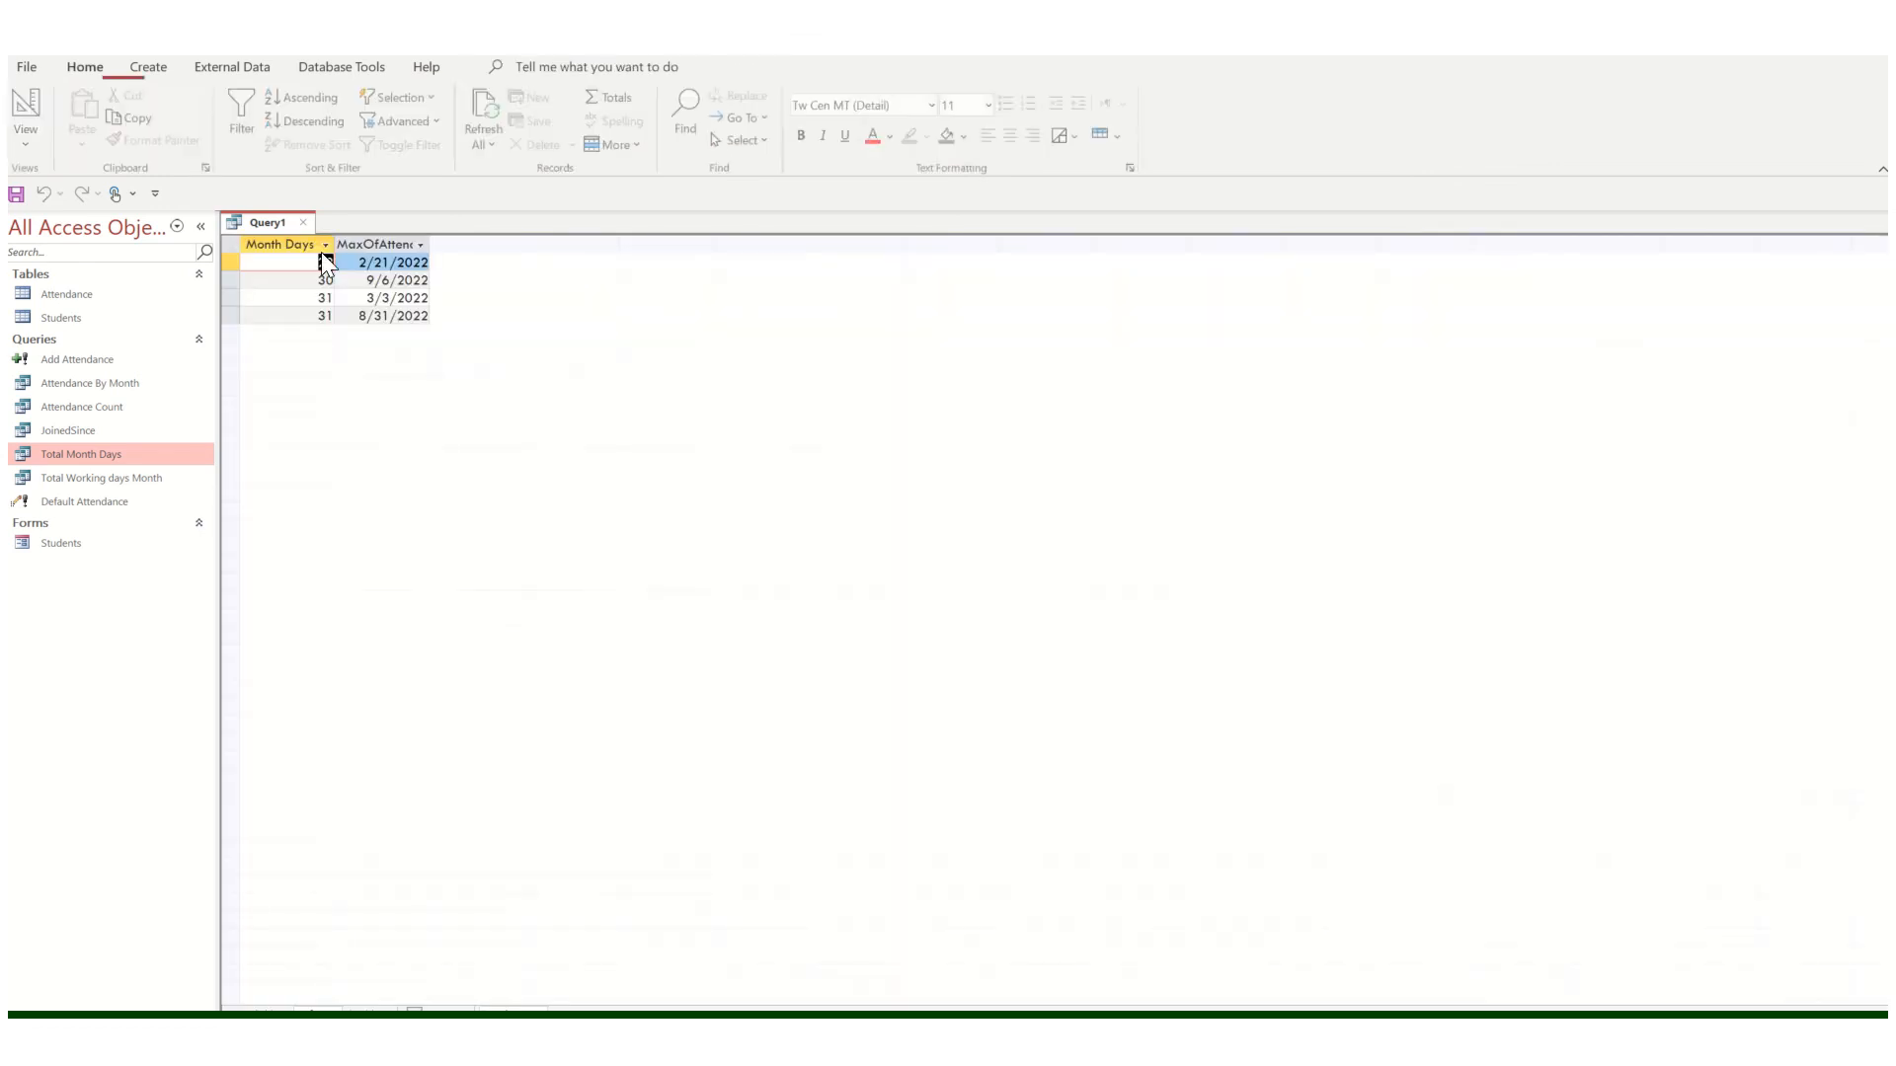
click(308, 316)
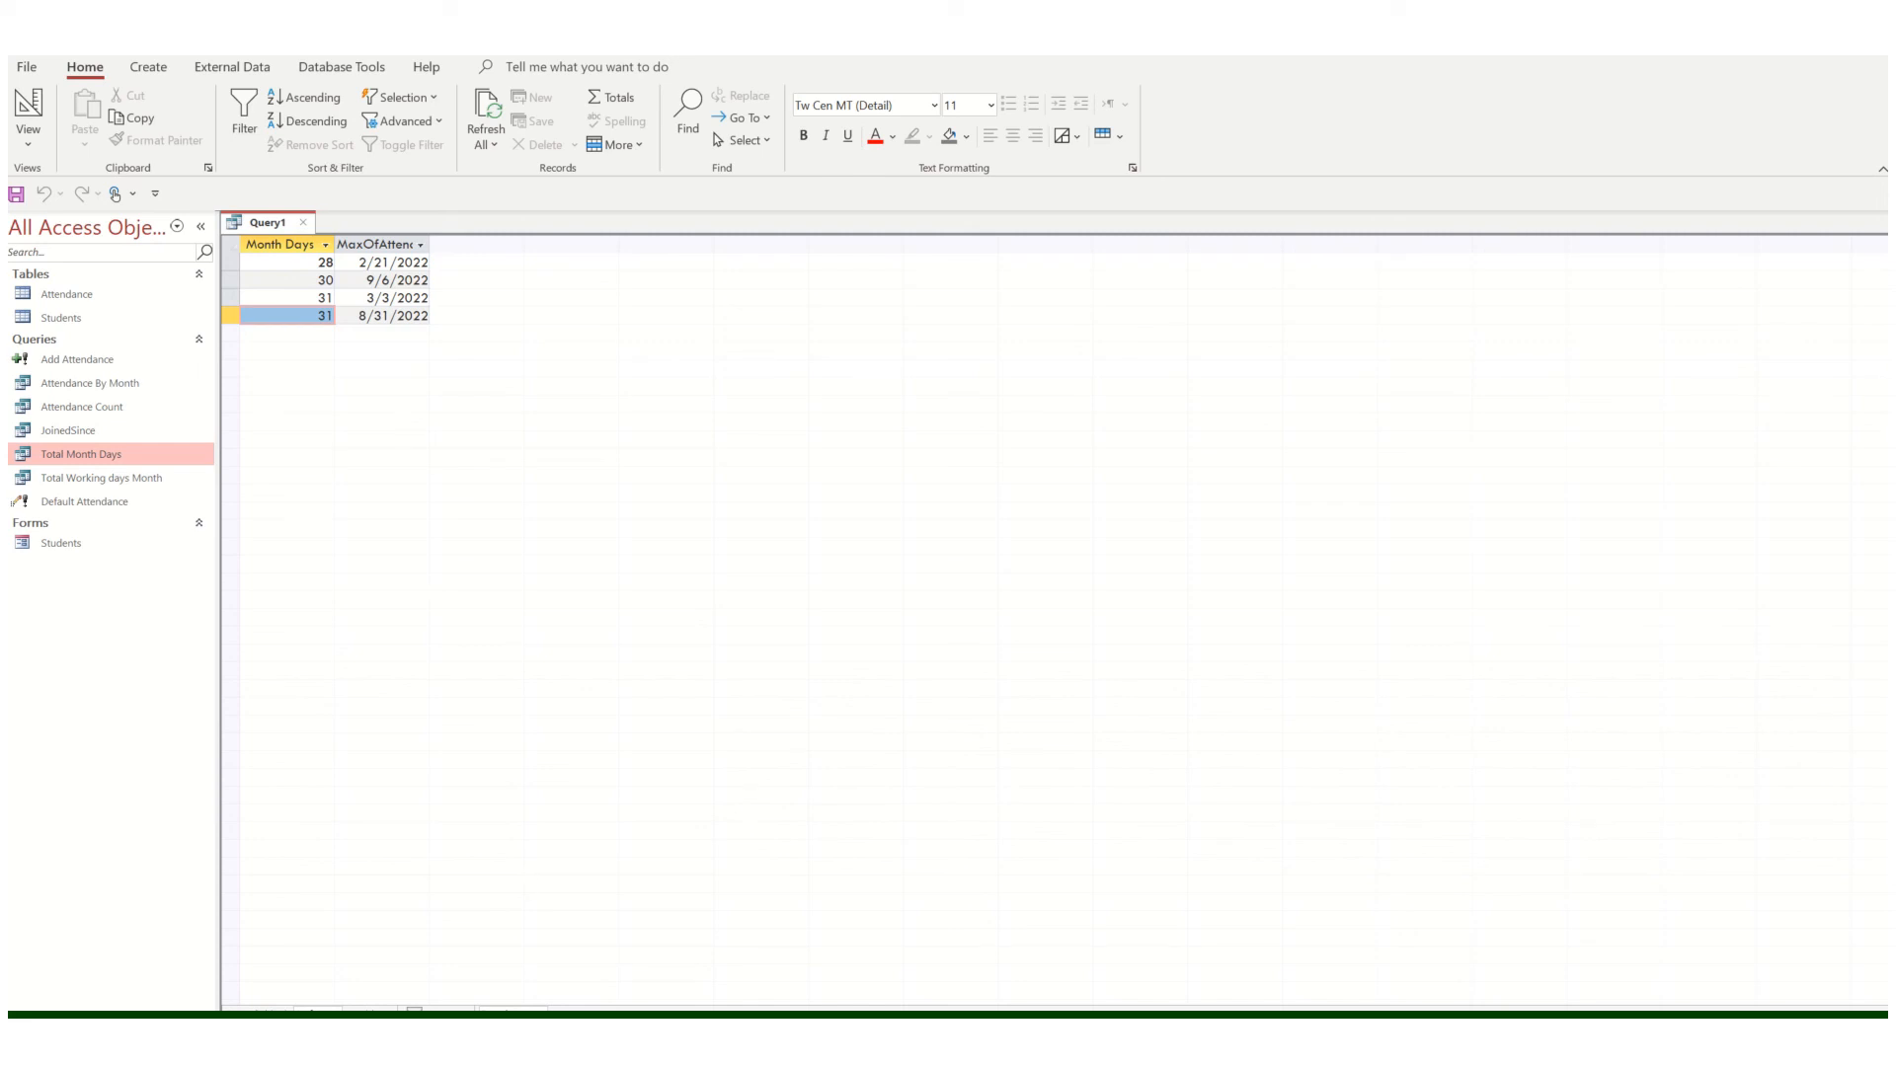
Switch to the text editor holding the SQL, and examine the IIf function in the SELECT and GROUP BY clauses.
key(alt+Tab)
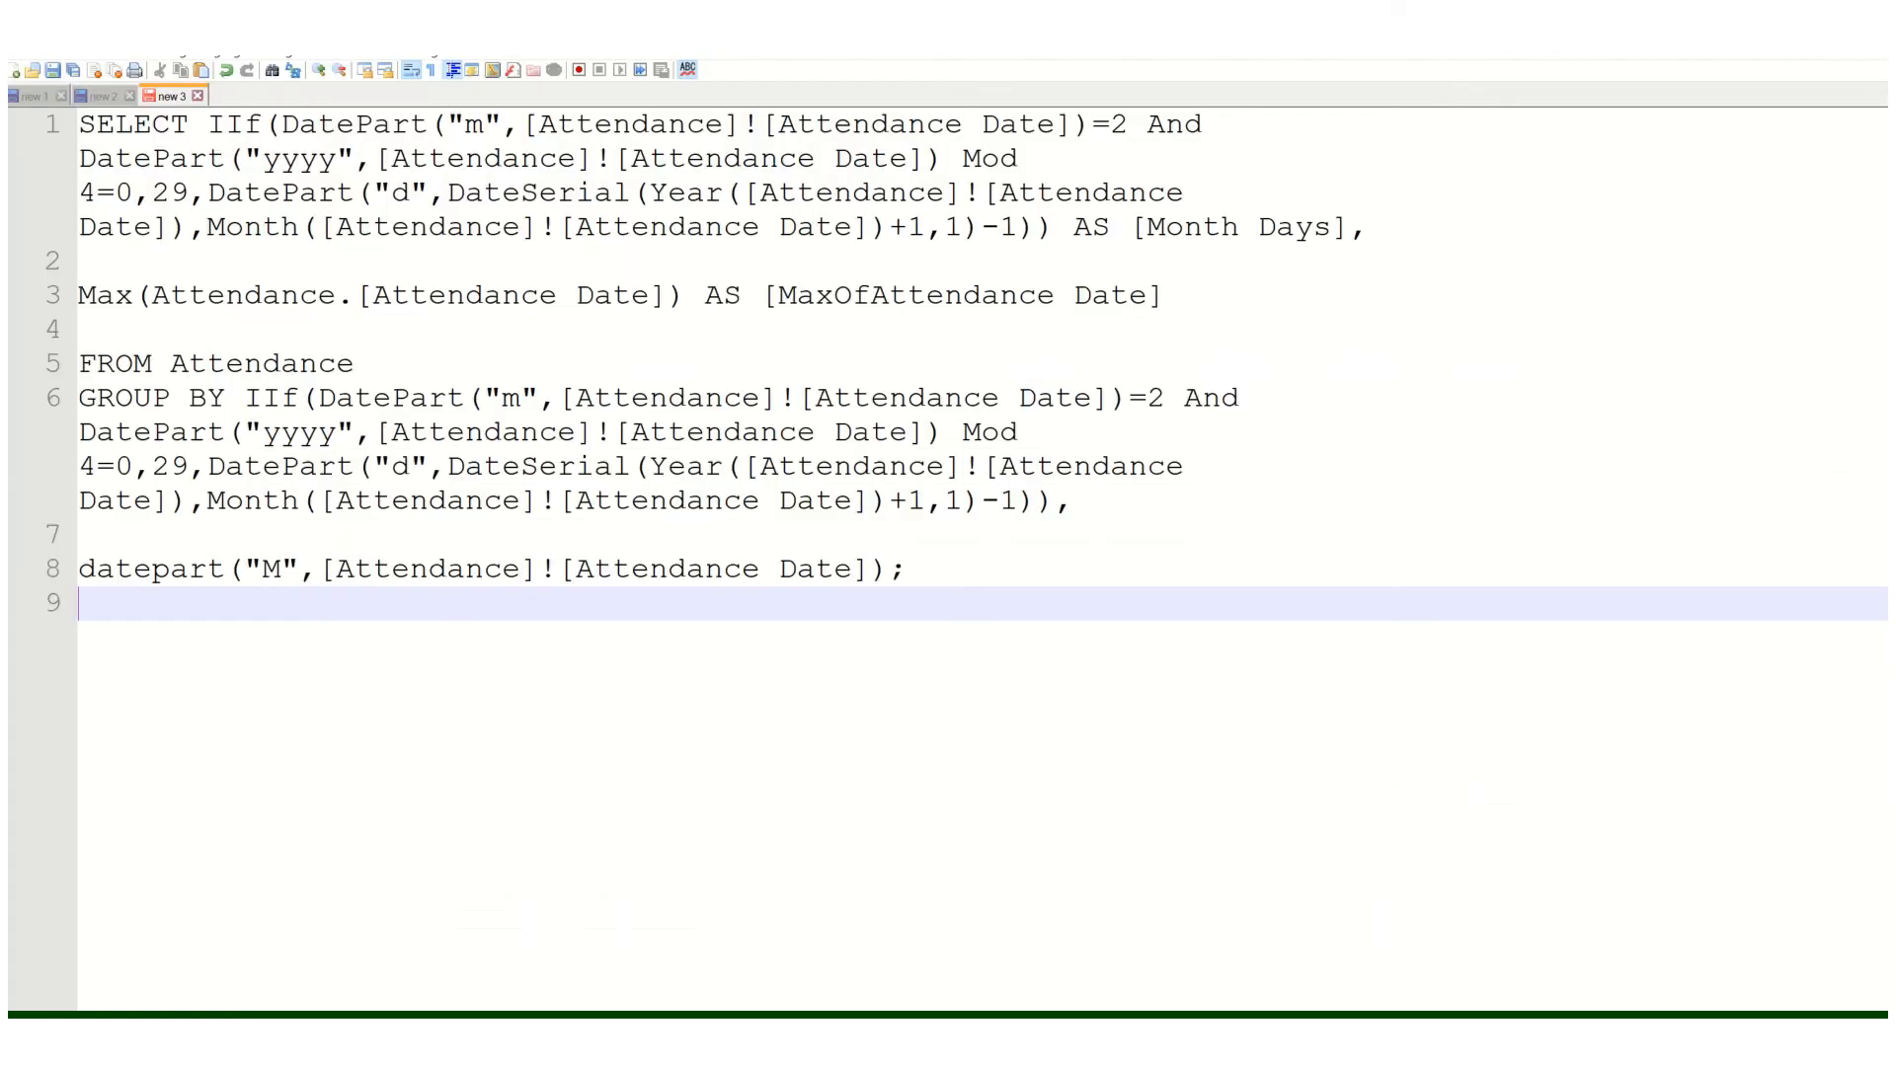
double_click(247, 127)
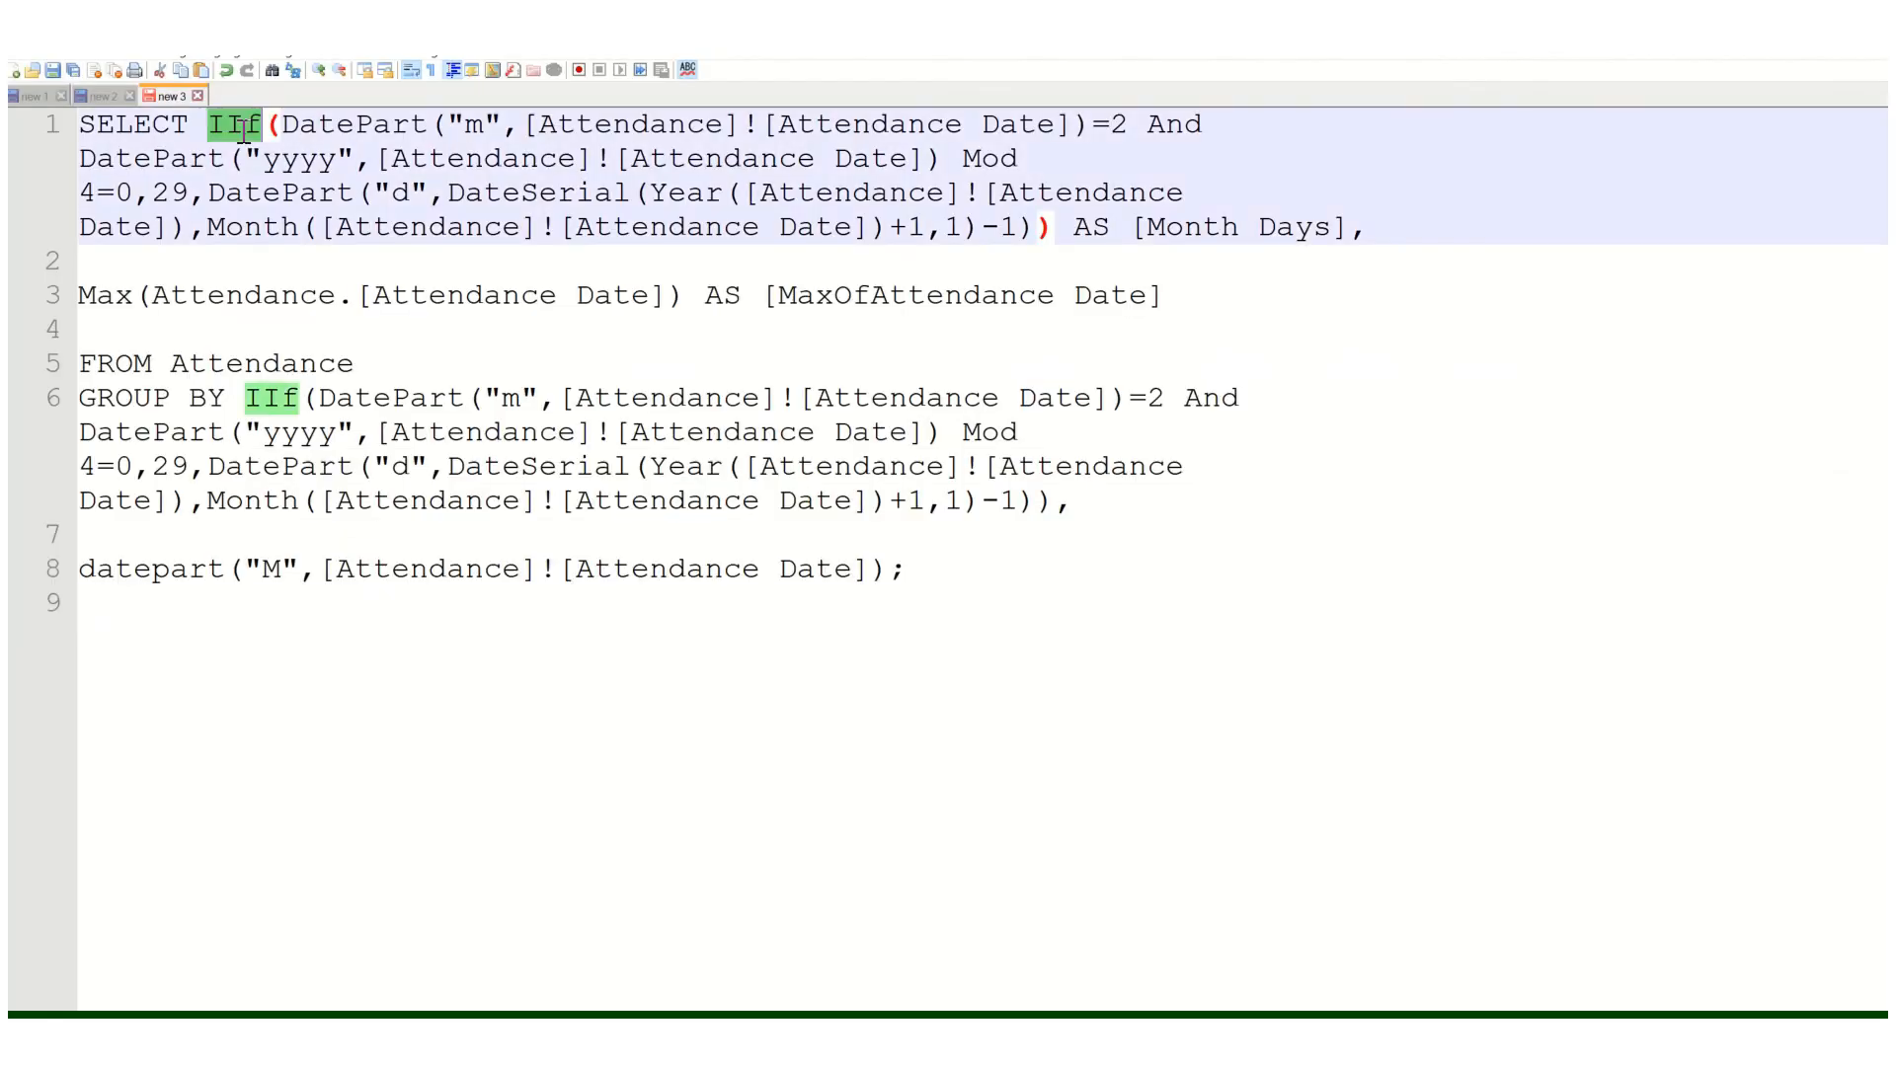
click(440, 501)
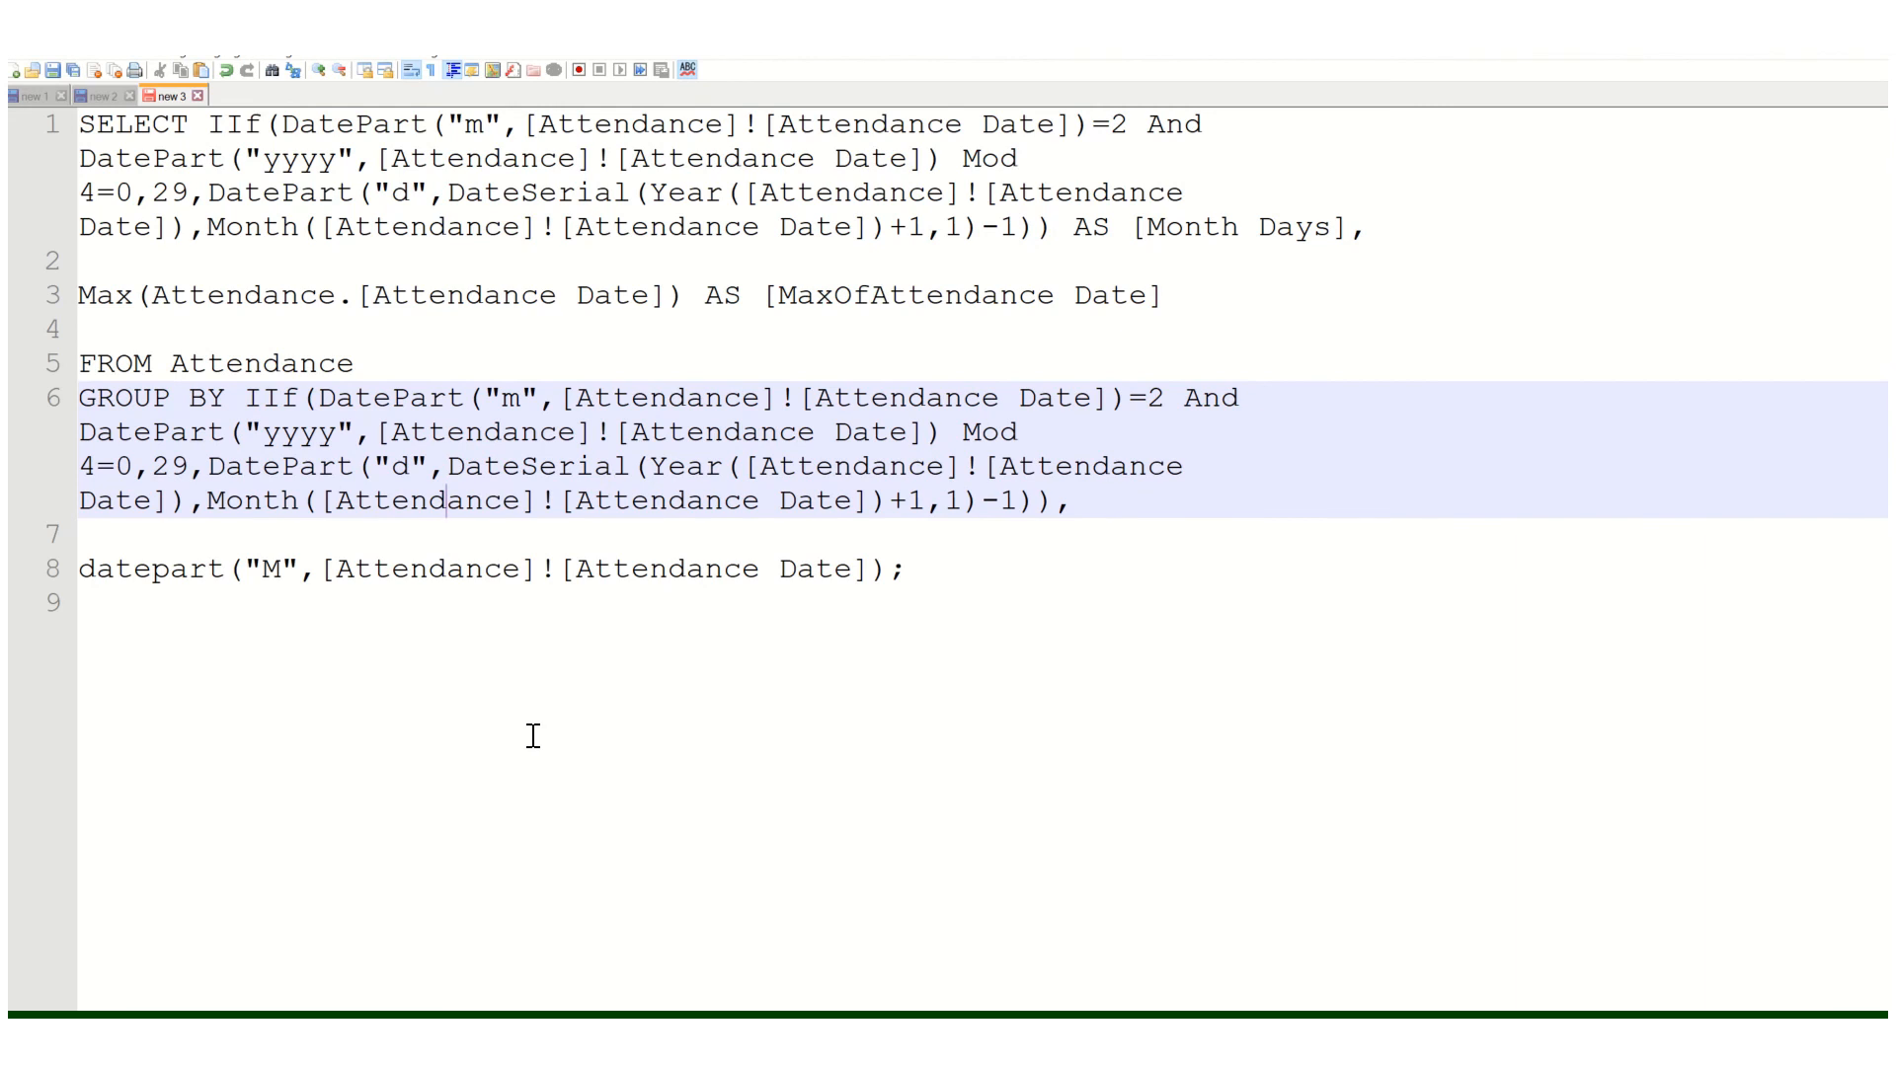